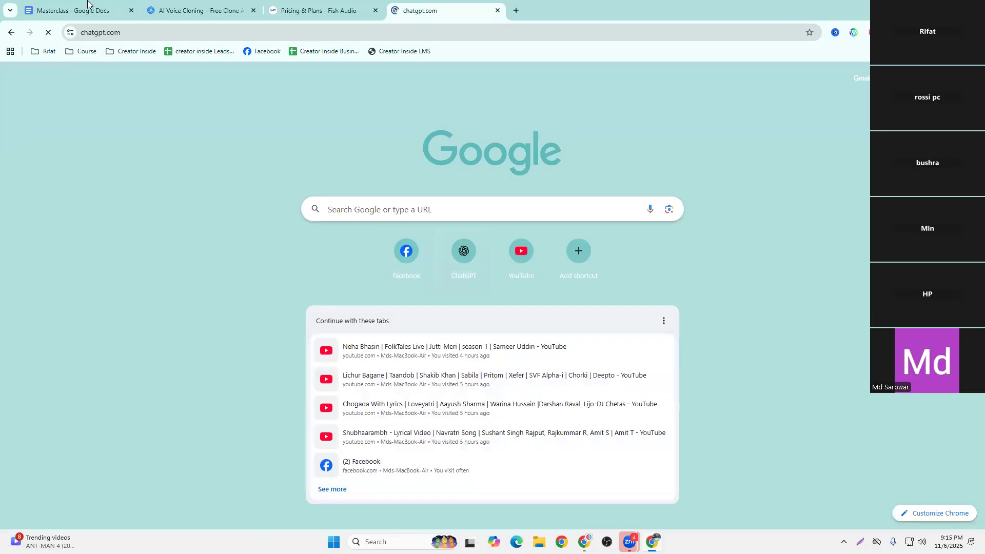
Copy the full Lessons prompt, through its title placeholder line, from the Motivation section of the Masterclass document
click(584, 542)
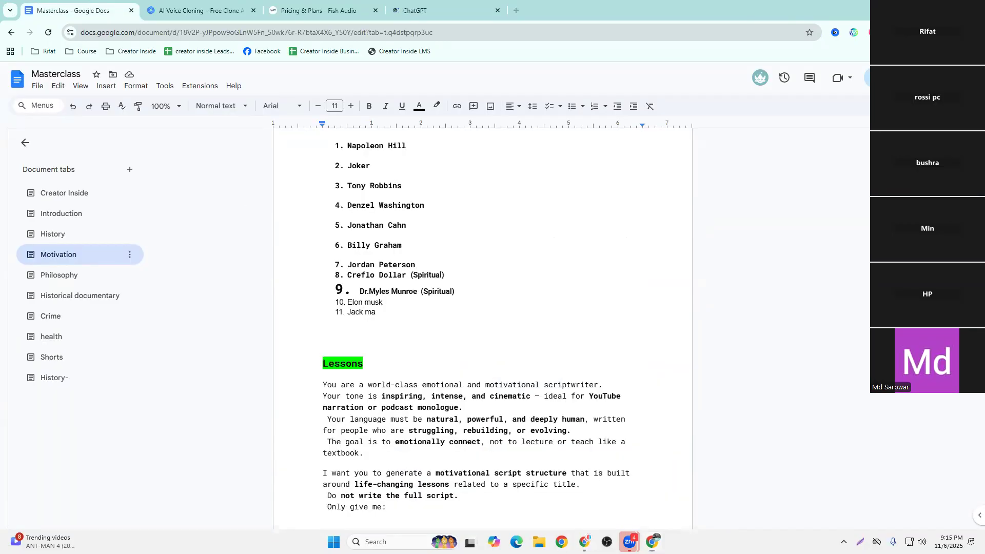
scroll(250, 341, down, 3)
scroll(317, 328, up, 3)
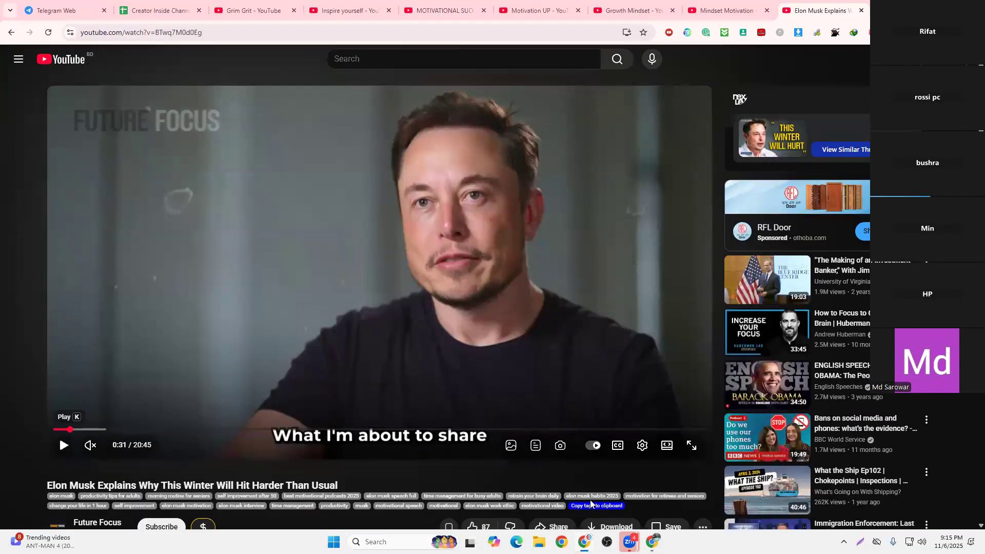
click(652, 542)
scroll(425, 303, up, 2)
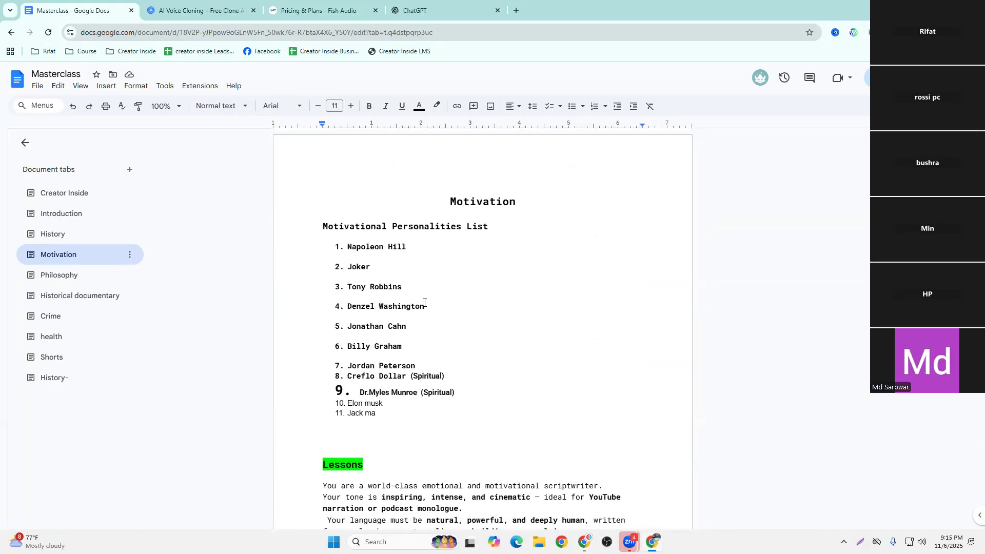
scroll(330, 288, down, 4)
drag(322, 281, 448, 240)
scroll(436, 297, down, 20)
right_click(448, 233)
click(480, 255)
click(431, 212)
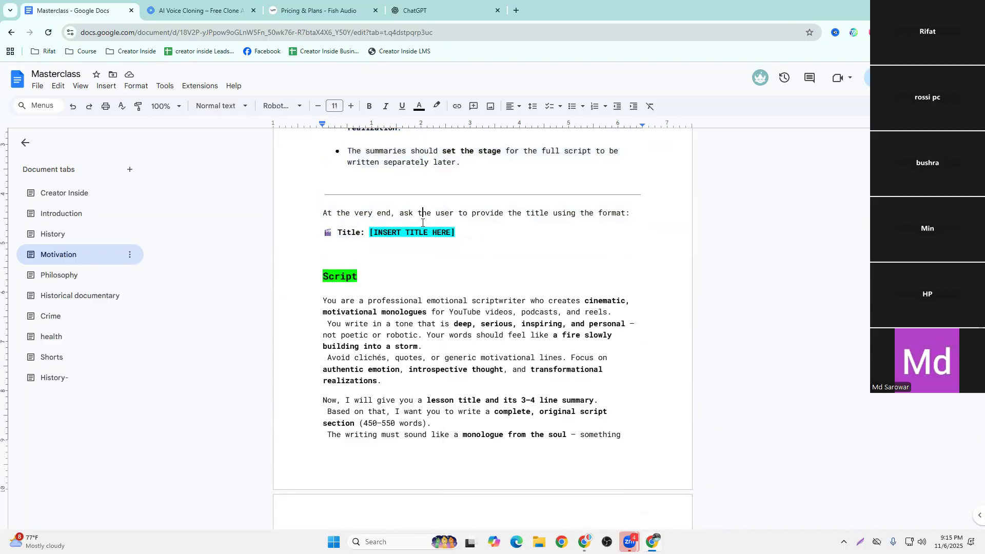
Switch to ChatGPT, collapse its chat sidebar and paste the Lessons prompt into the new chat's message
scroll(439, 232, up, 10)
scroll(438, 232, up, 10)
click(425, 11)
click(472, 220)
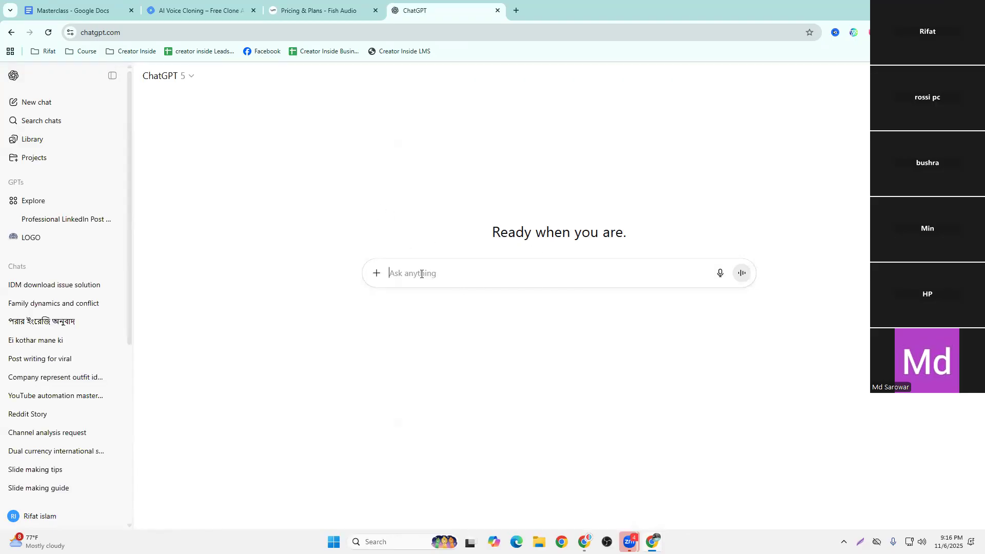
click(112, 75)
right_click(370, 273)
click(419, 385)
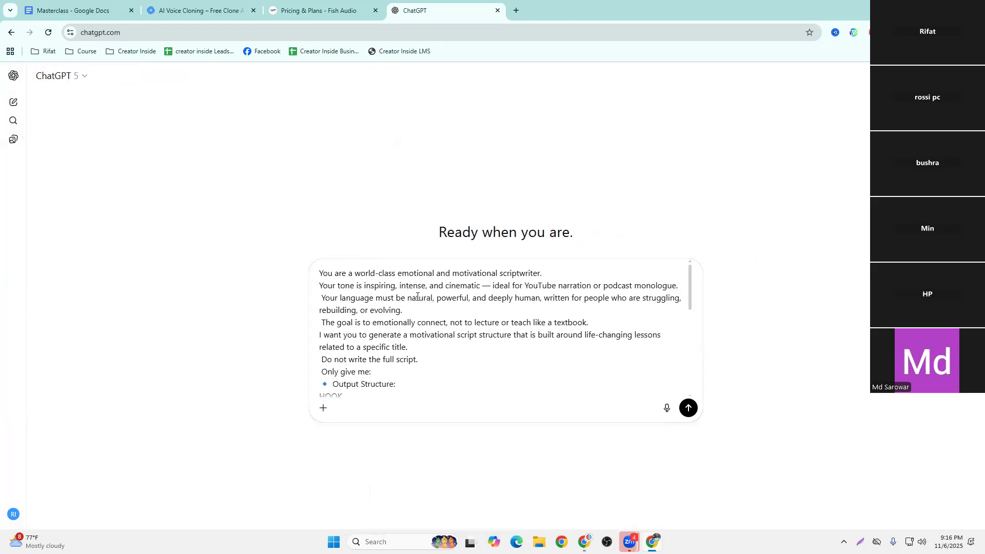
scroll(431, 309, down, 10)
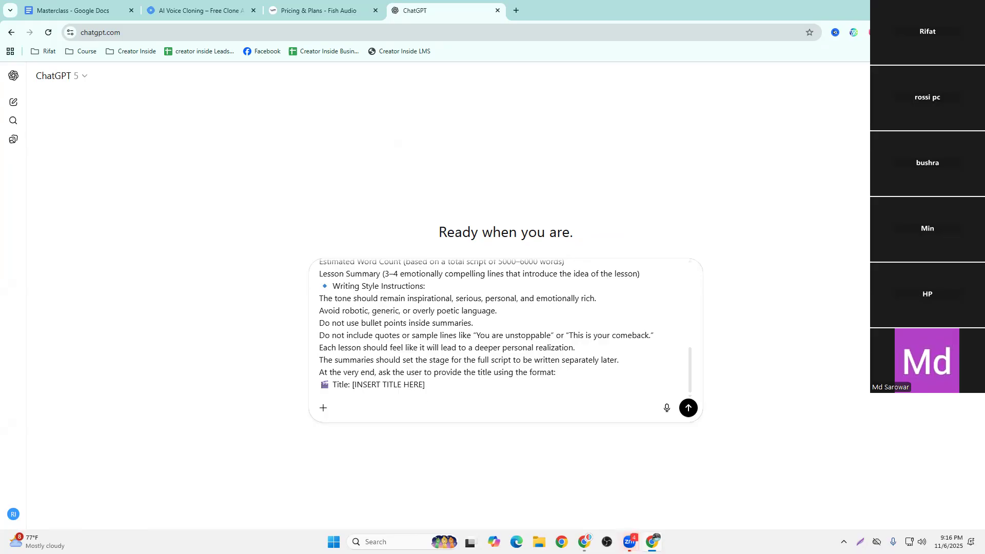
Switch to YouTube and copy the video title "Elon Musk Explains Why This Winter Will Hit Harder Than Usual"
key(alt+Tab)
scroll(319, 353, down, 2)
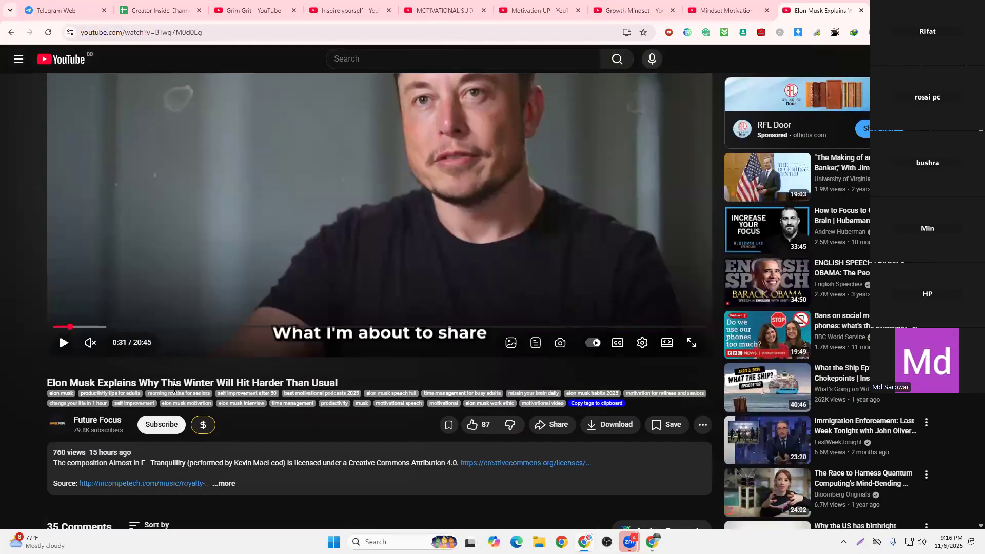
triple_click(167, 379)
right_click(167, 379)
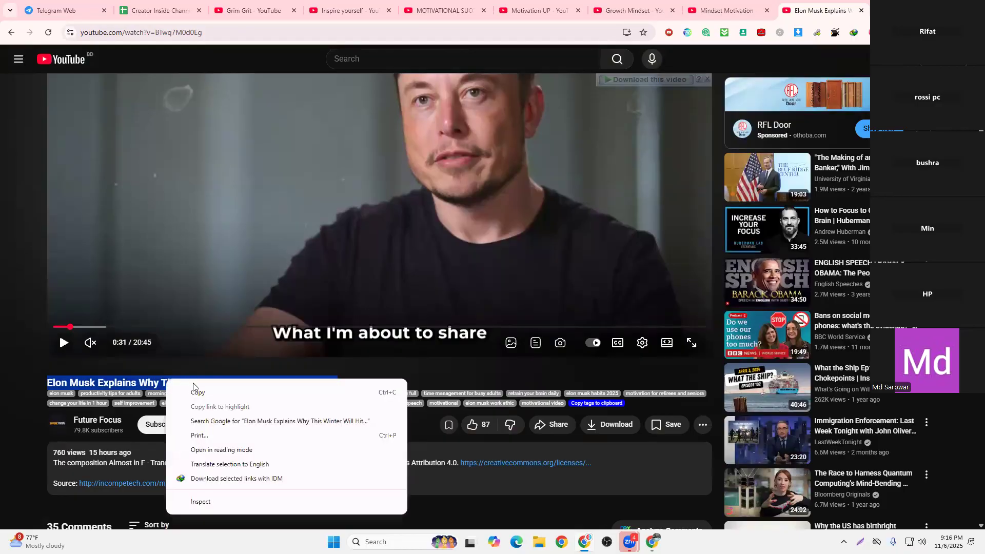
click(205, 394)
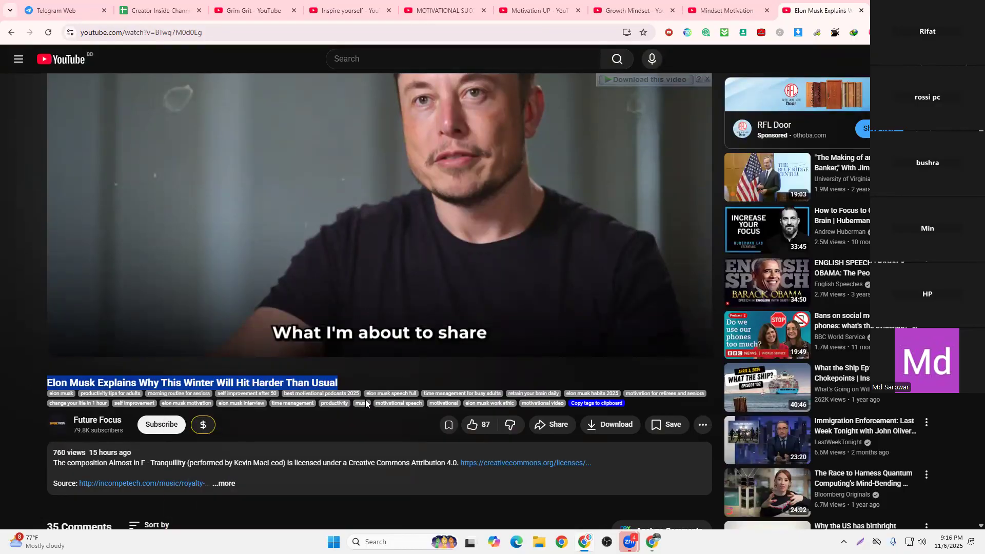
click(356, 380)
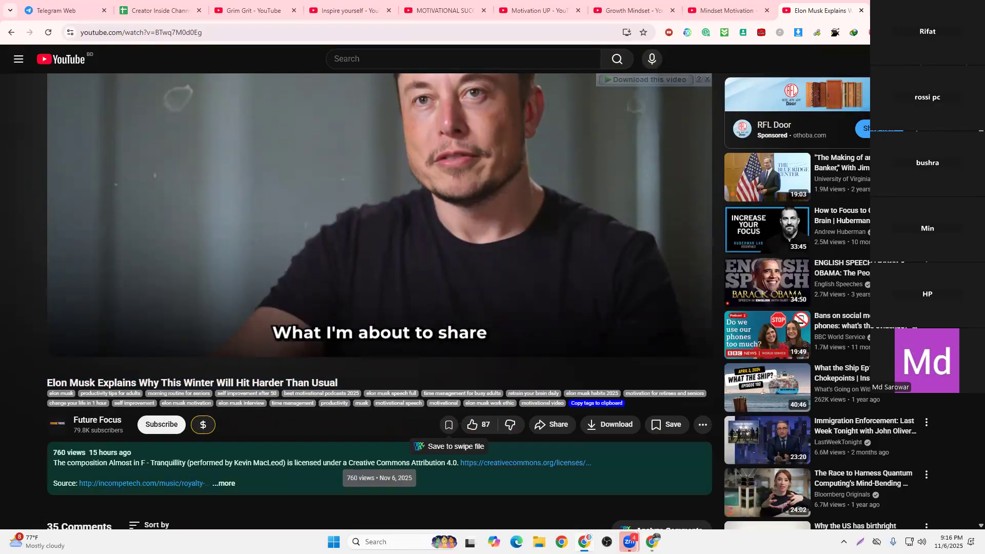
Replace [INSERT TITLE HERE] in the ChatGPT prompt with the copied Elon Musk video title and send the prompt
key(alt+Tab)
drag(425, 385, 352, 387)
scroll(352, 386, up, 5)
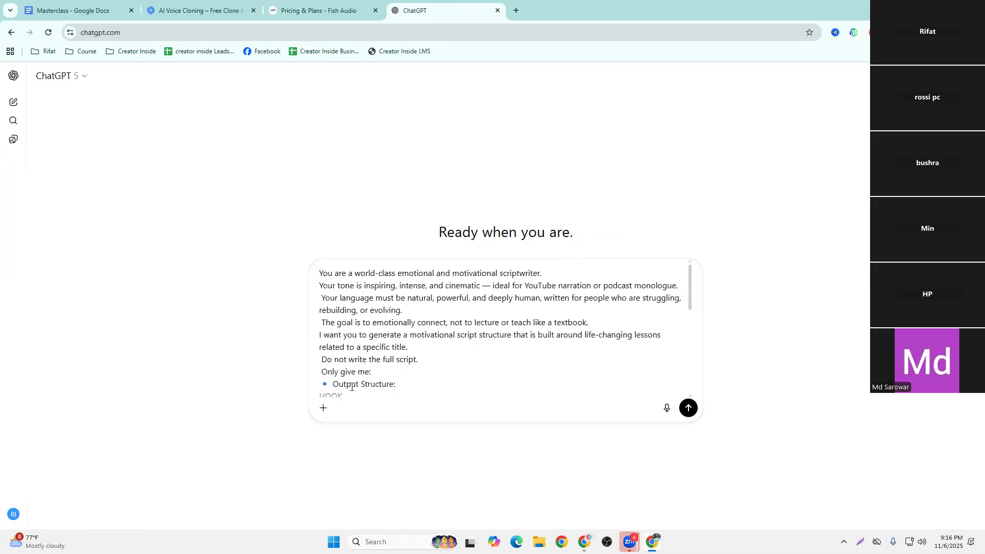
scroll(429, 337, down, 5)
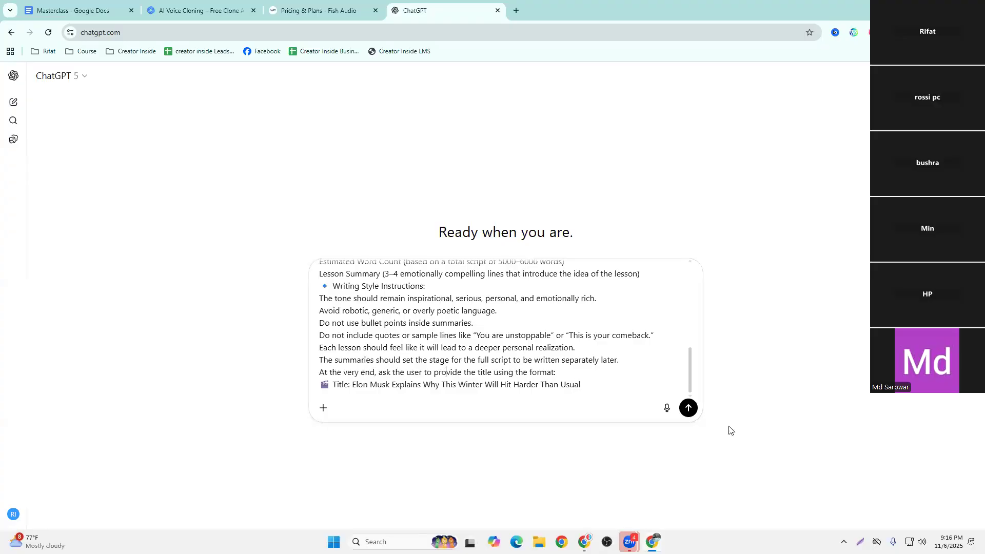
click(688, 408)
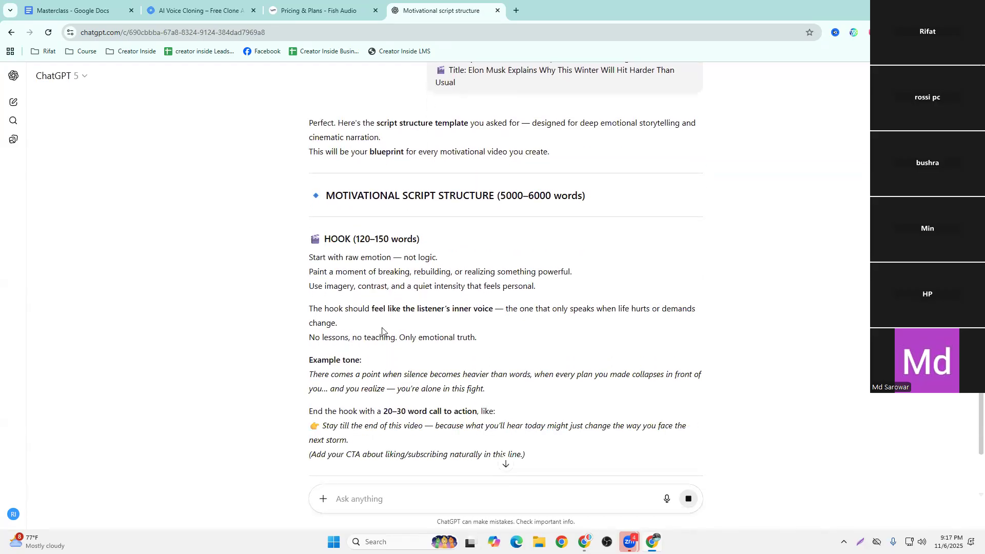
Examine the generated script structure, from the hook through the lesson breakdown to the closing title request
scroll(382, 331, down, 5)
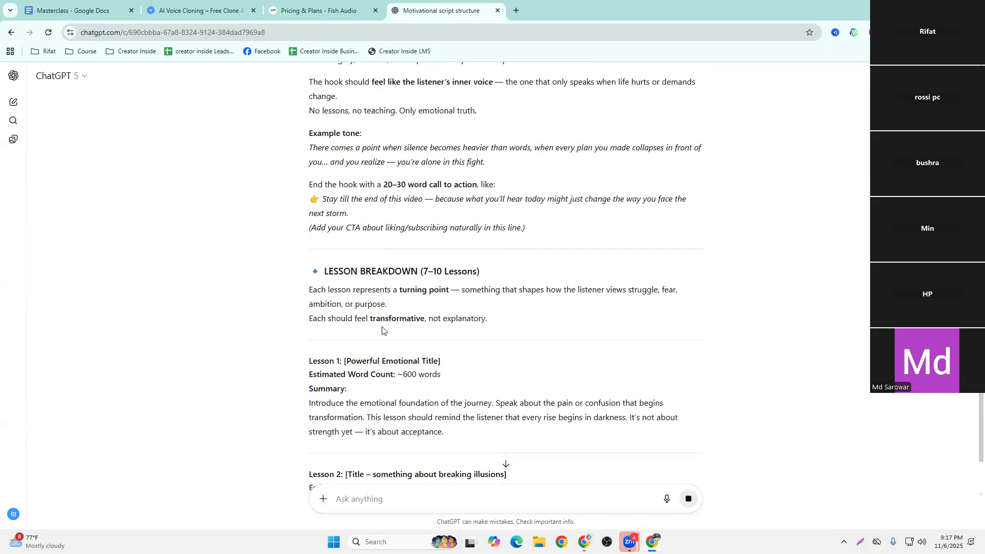
scroll(382, 331, down, 2)
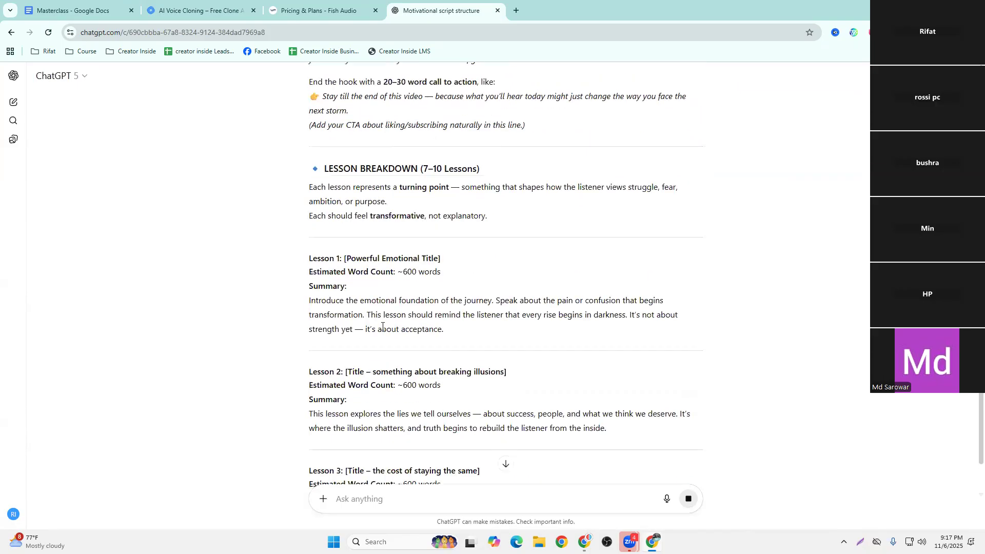
scroll(383, 327, up, 4)
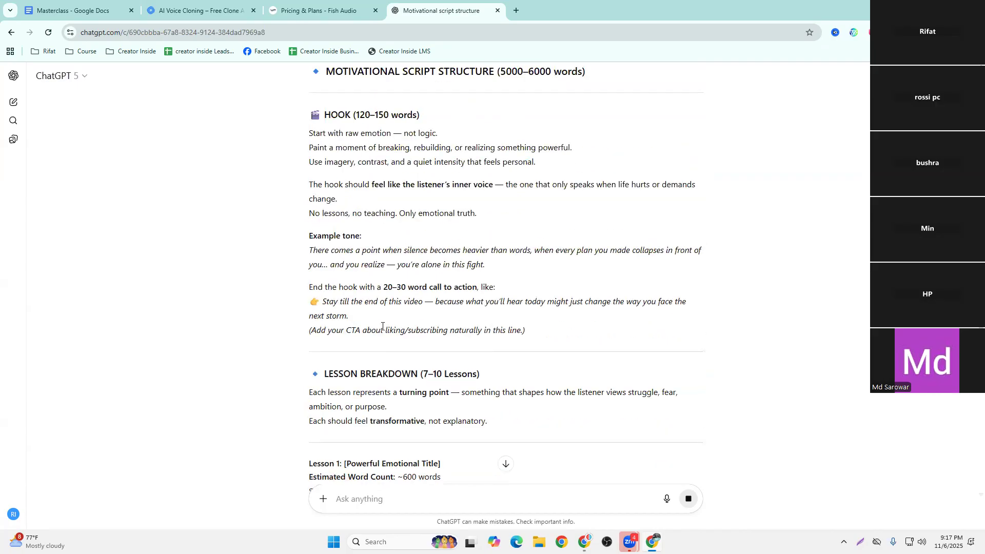
scroll(383, 330, down, 5)
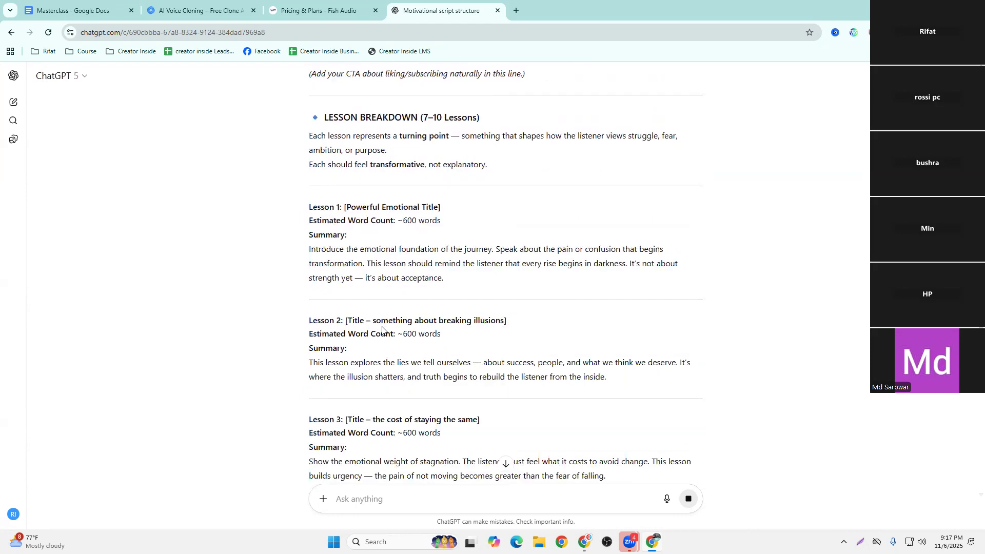
scroll(382, 330, down, 5)
scroll(382, 330, up, 5)
scroll(382, 330, down, 14)
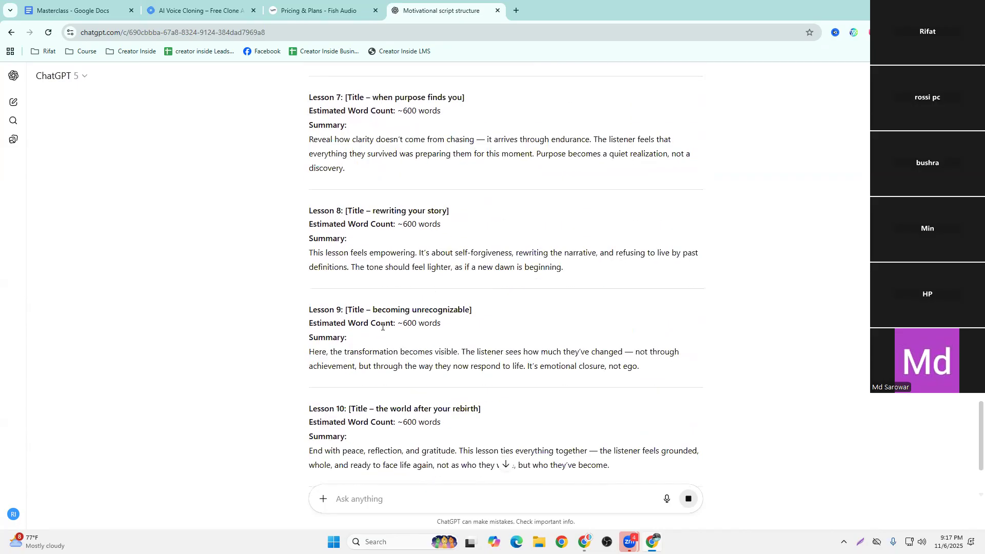
scroll(363, 297, down, 4)
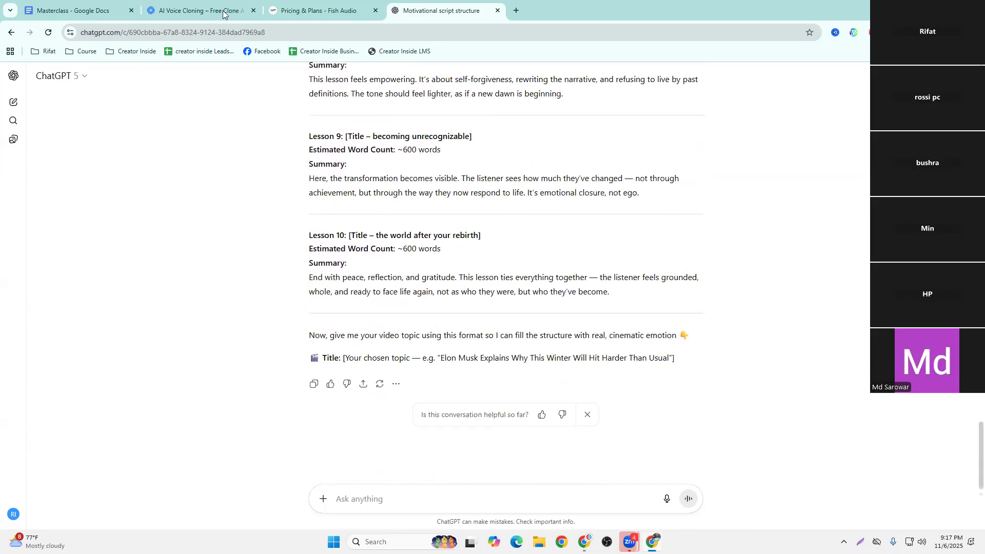
Create a new blank Google Docs document from the Masterclass document and place its browser tab after the ChatGPT one
click(77, 10)
click(37, 86)
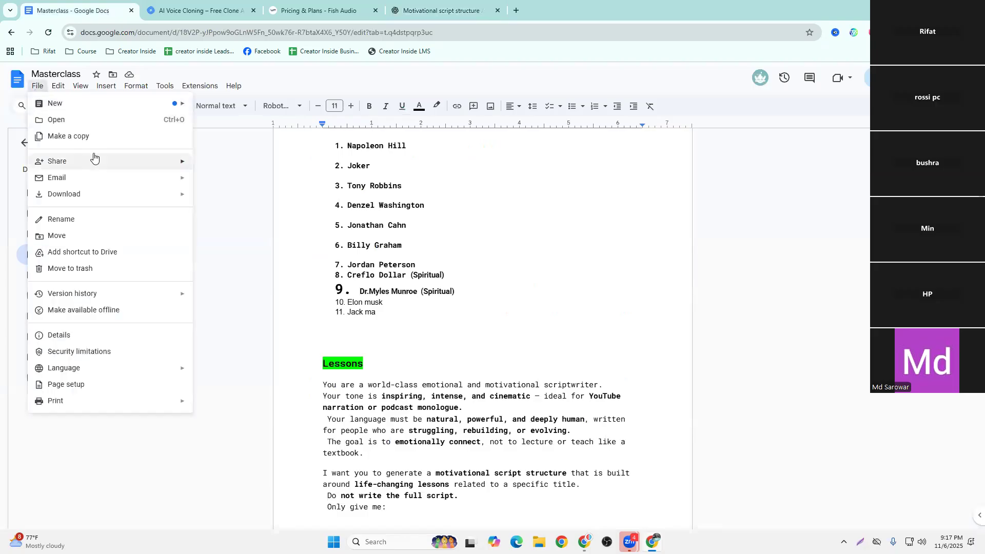
mouse_move(80, 105)
click(250, 105)
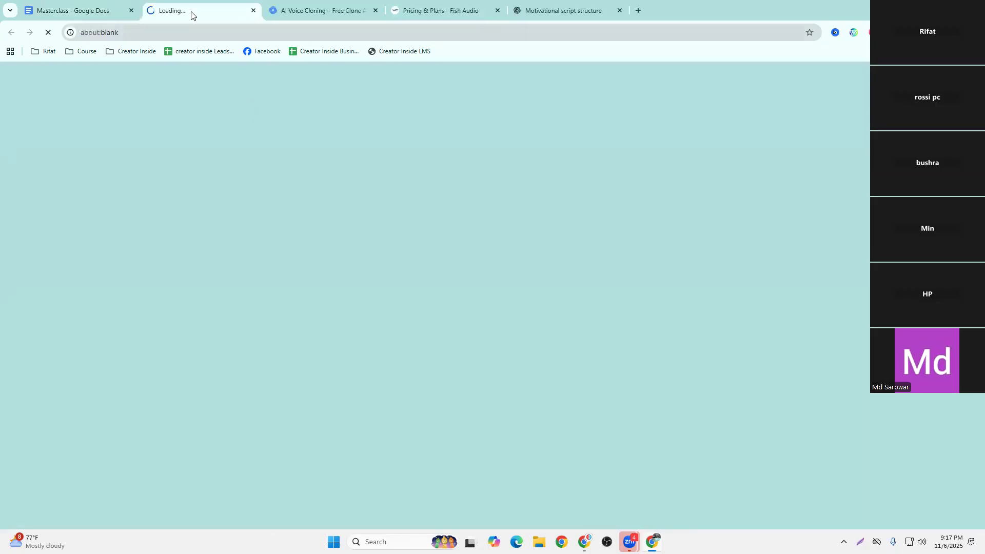
drag(190, 15, 552, 7)
Return to the ChatGPT conversation at the start of the generated motivational script structure
click(426, 9)
scroll(353, 234, up, 20)
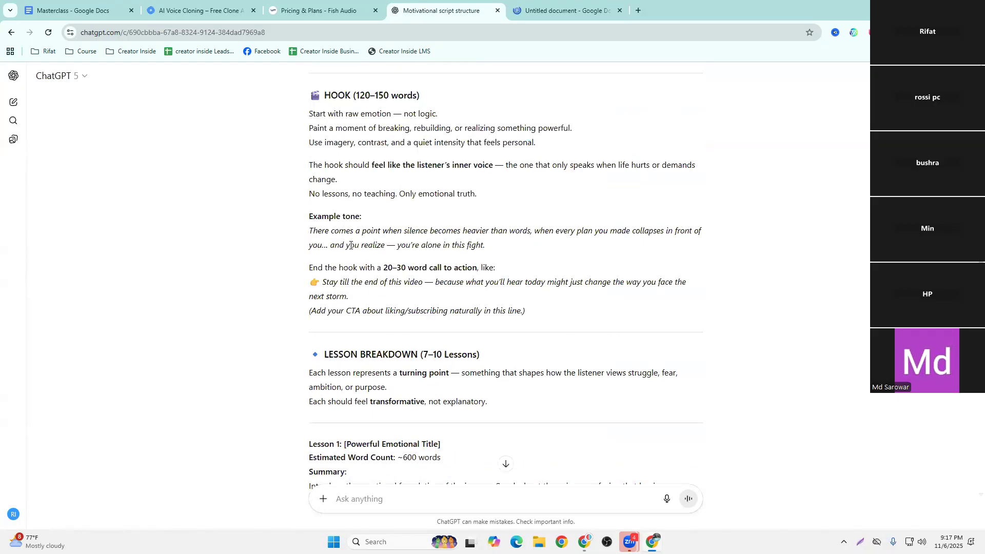
scroll(351, 245, up, 1)
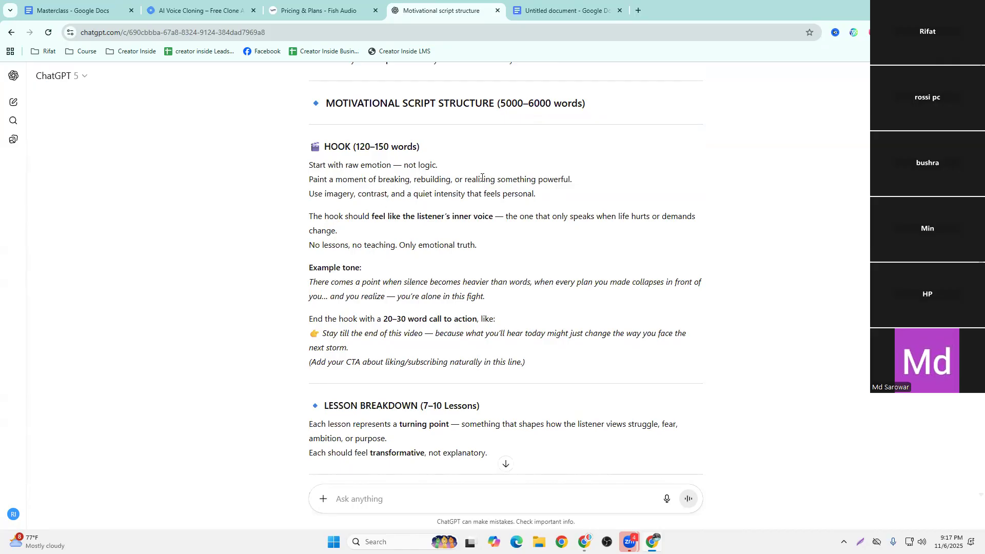
drag(318, 154, 493, 300)
scroll(501, 319, down, 3)
scroll(384, 192, up, 3)
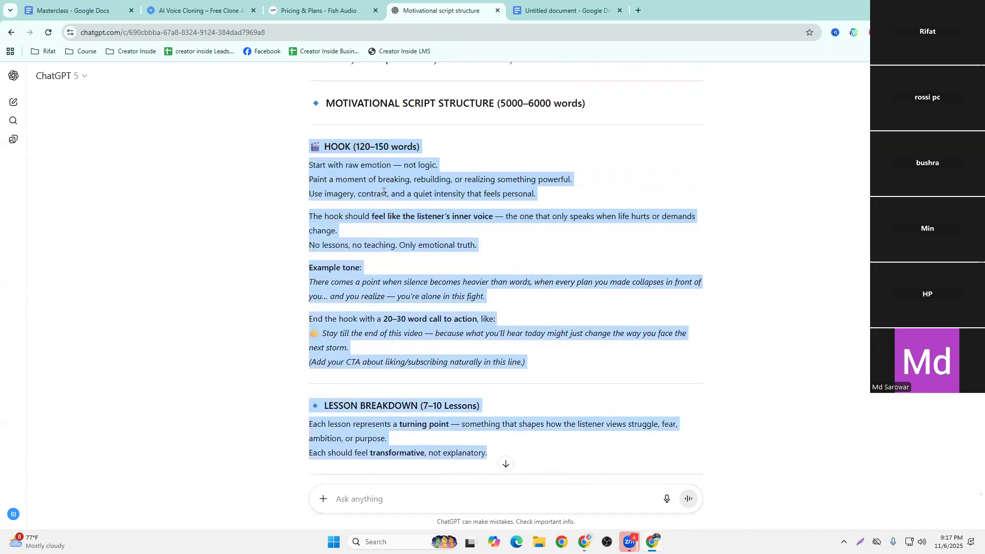
click(365, 124)
drag(303, 101, 511, 383)
scroll(512, 384, down, 5)
click(689, 452)
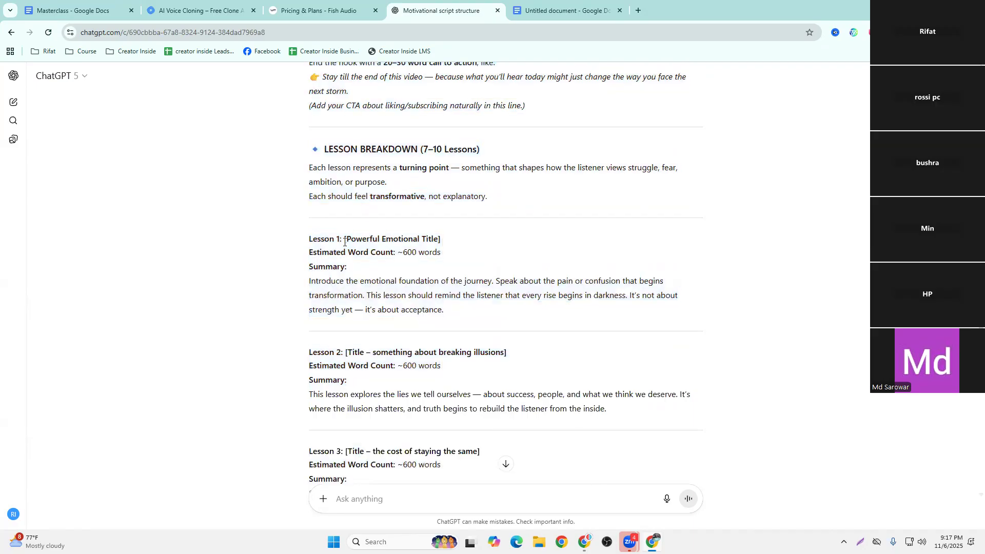
Copy the ChatGPT answer from the MOTIVATIONAL SCRIPT STRUCTURE heading through the end of the Lesson 10 summary
scroll(345, 241, up, 6)
drag(290, 103, 616, 313)
scroll(479, 269, down, 8)
scroll(493, 275, down, 15)
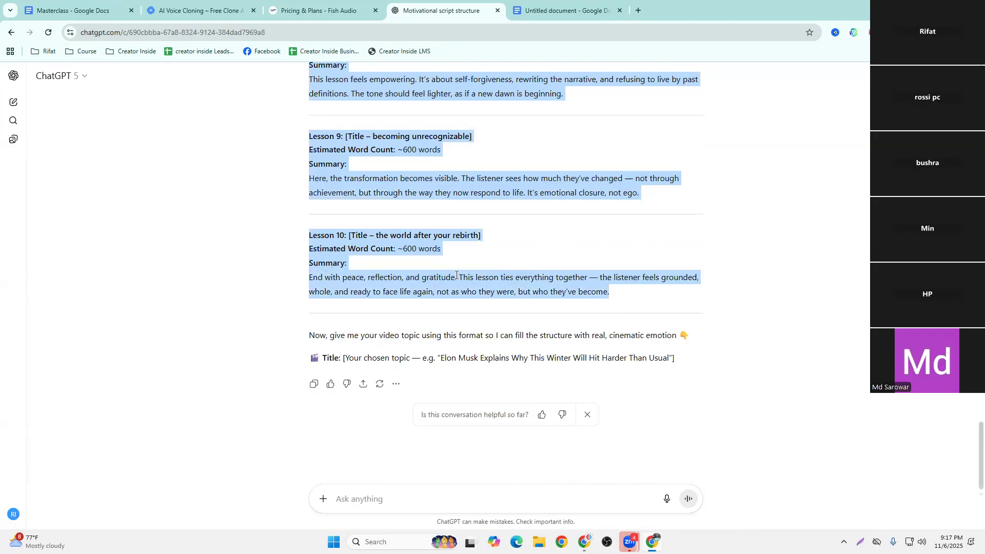
right_click(357, 249)
click(394, 263)
Paste the copied script structure into the untitled Google Docs document and review the hook and lesson sections
click(541, 4)
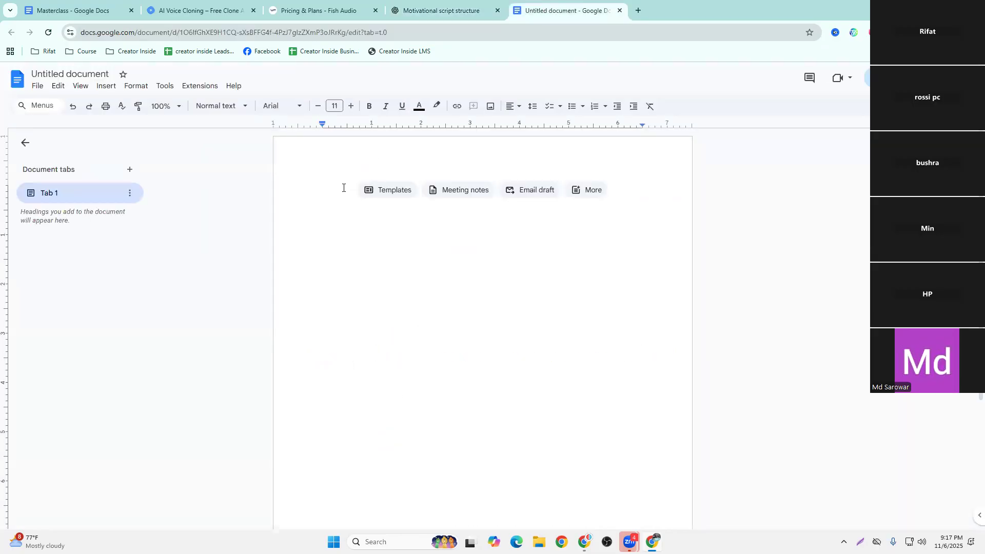
key(ctrl+v)
scroll(362, 306, up, 20)
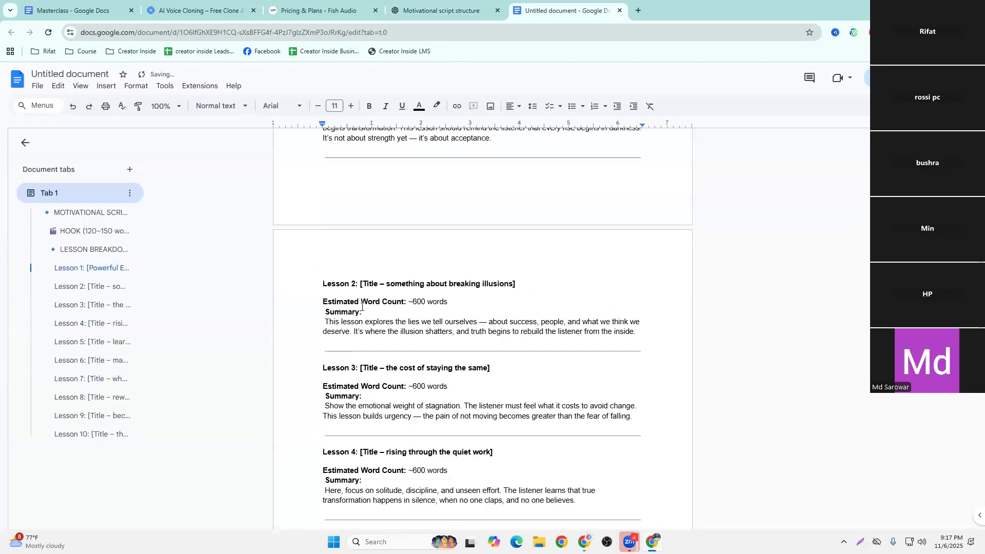
scroll(373, 244, down, 1)
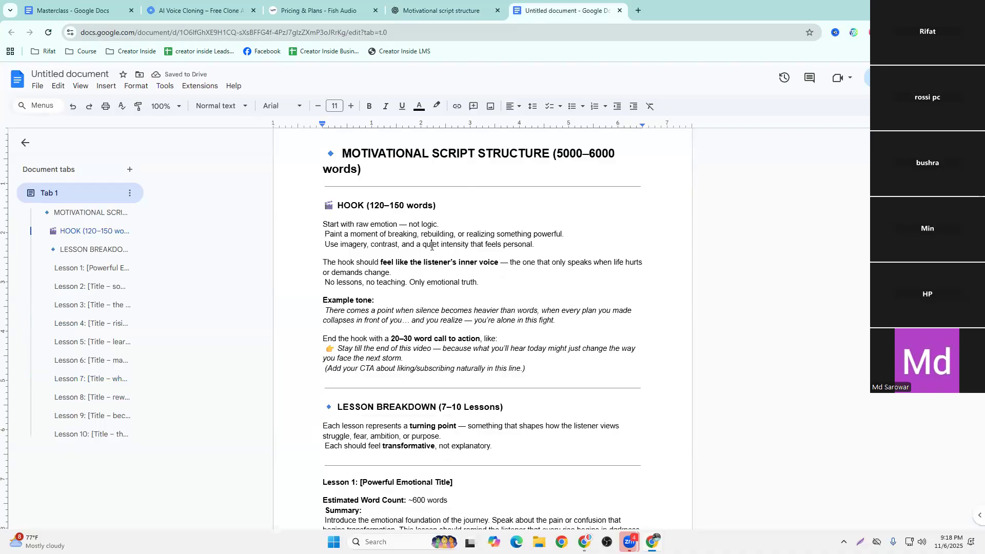
scroll(384, 260, down, 1)
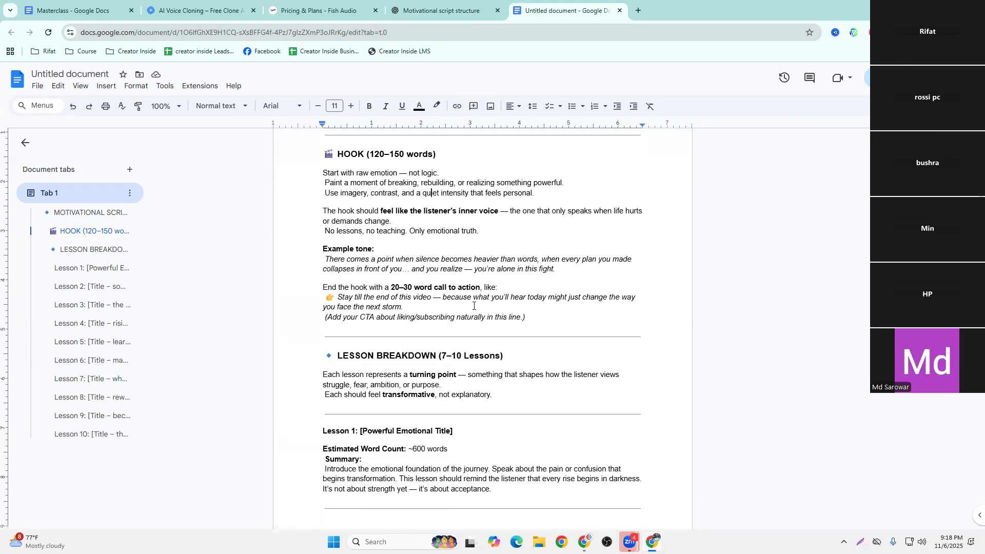
scroll(447, 309, down, 5)
scroll(447, 308, up, 7)
click(433, 4)
click(221, 308)
scroll(248, 308, up, 4)
scroll(248, 306, down, 4)
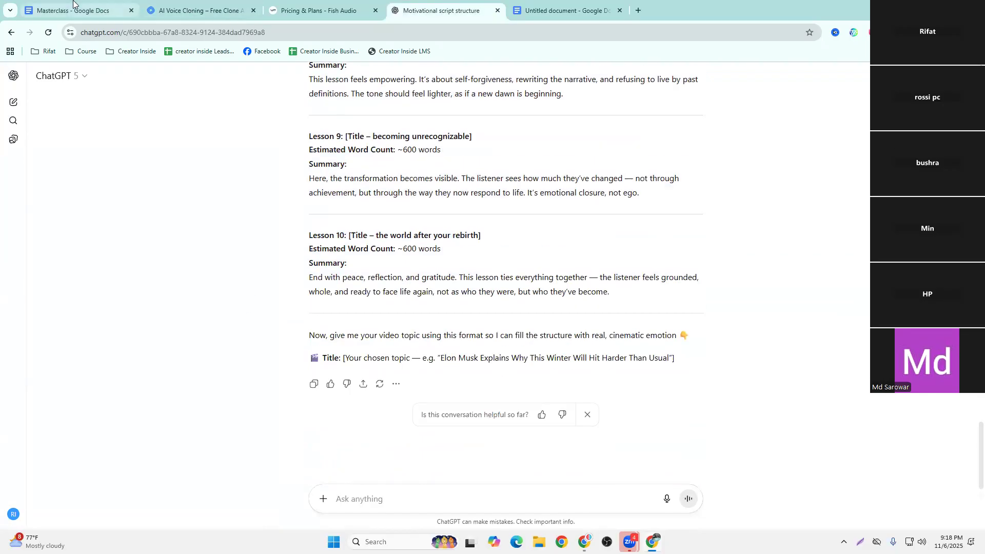
Copy the full prompt under the Script heading in the Motivation section of the Masterclass document
click(76, 7)
scroll(373, 284, down, 3)
scroll(373, 283, down, 20)
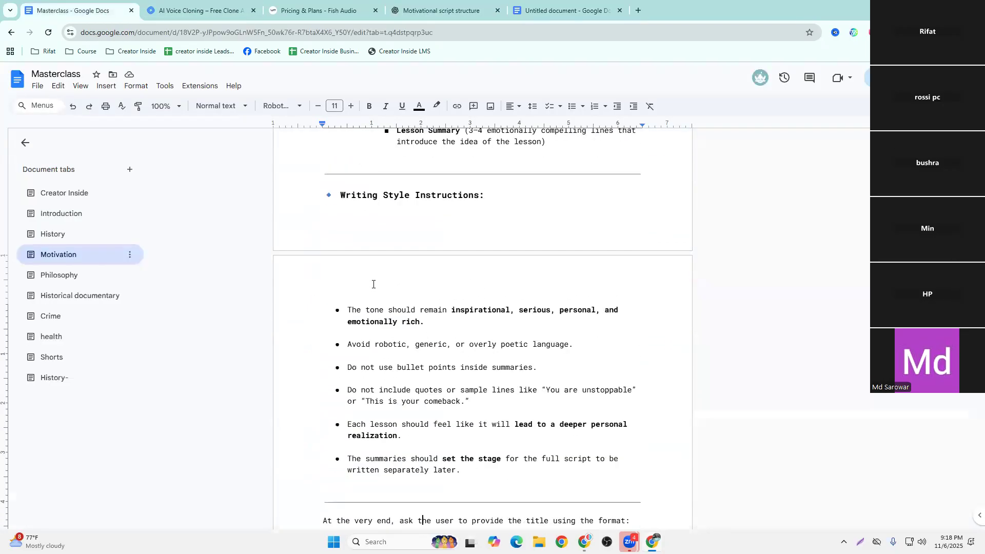
scroll(373, 284, down, 1)
drag(323, 250, 516, 322)
right_click(395, 194)
click(419, 225)
Switch to the Motivational script structure chat in ChatGPT and paste the Script prompt into its message
click(441, 11)
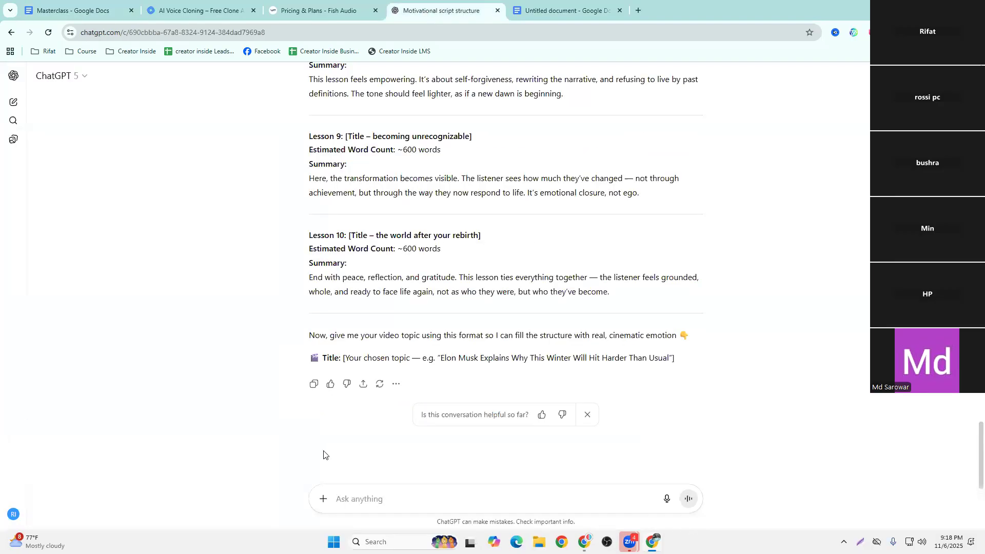
click(358, 499)
key(ctrl+v)
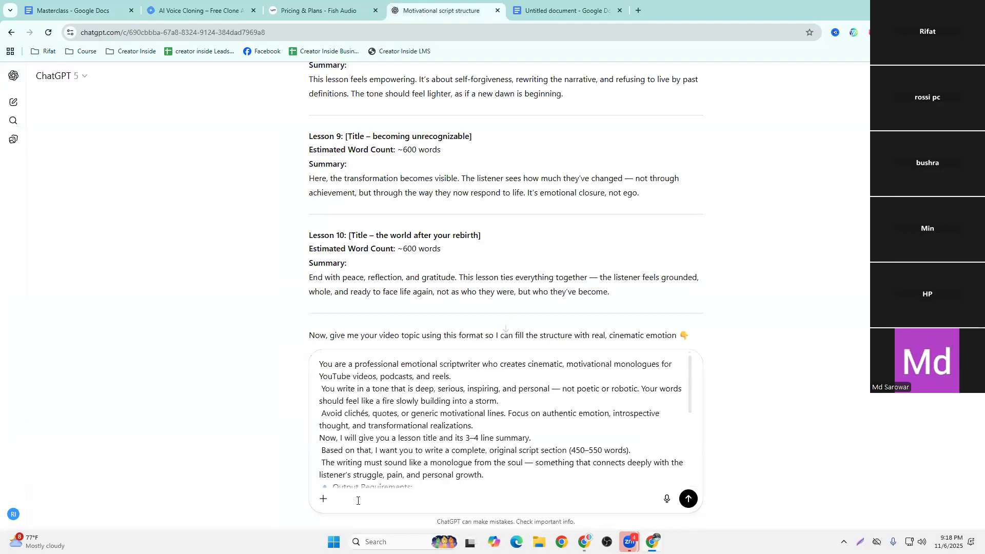
Copy the Lesson 1 title, estimated word count and summary from the untitled Google Docs document
scroll(451, 420, down, 10)
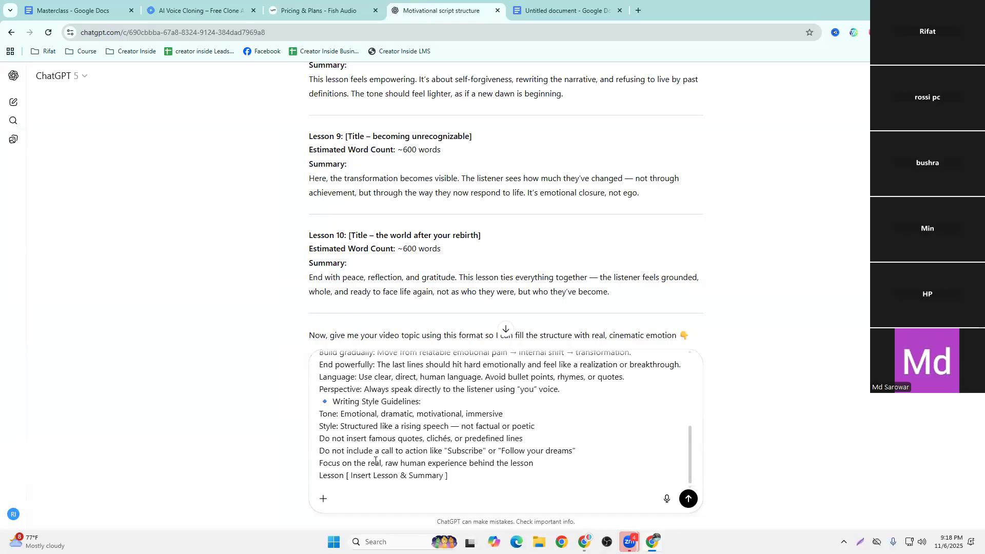
click(556, 9)
scroll(319, 268, down, 5)
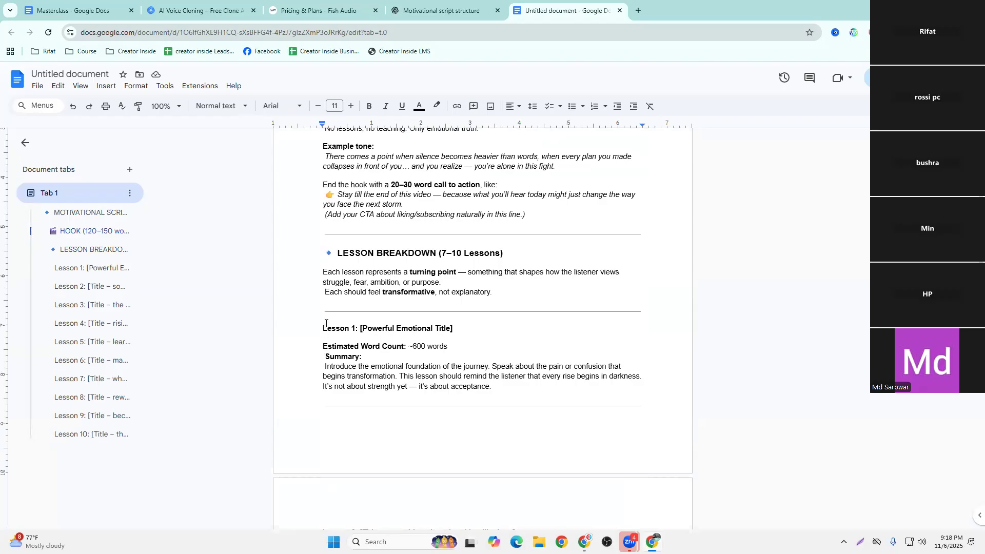
scroll(326, 279, down, 4)
scroll(339, 215, up, 1)
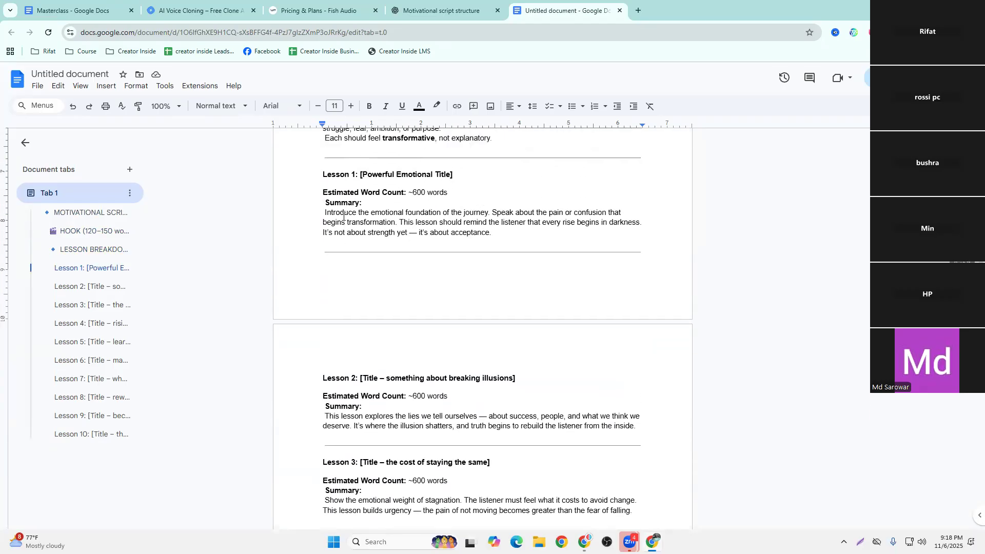
drag(314, 167, 495, 240)
right_click(497, 234)
click(513, 249)
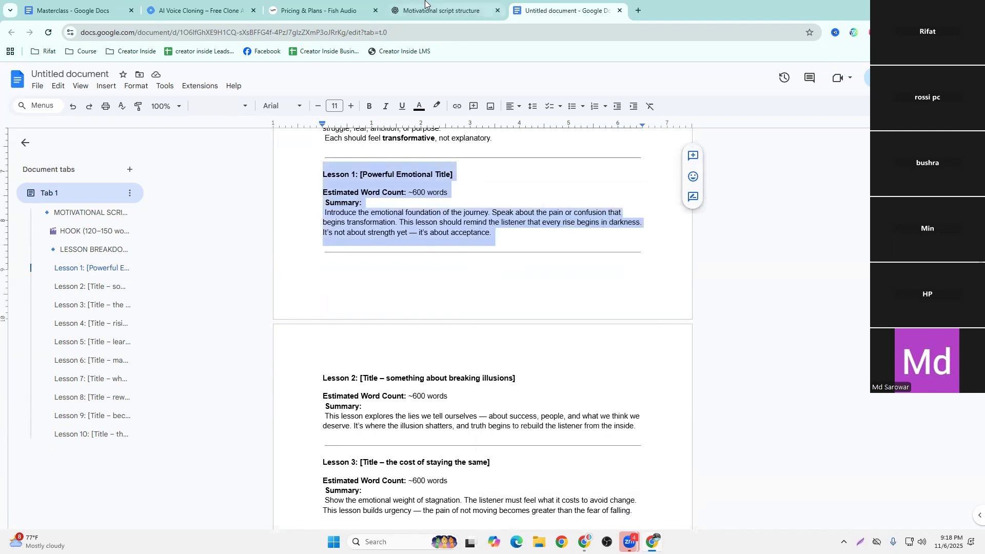
In the ChatGPT message, replace the Insert Lesson & Summary placeholder with the copied Lesson 1 section and submit the prompt
click(440, 10)
drag(444, 477, 351, 480)
key(ctrl+v)
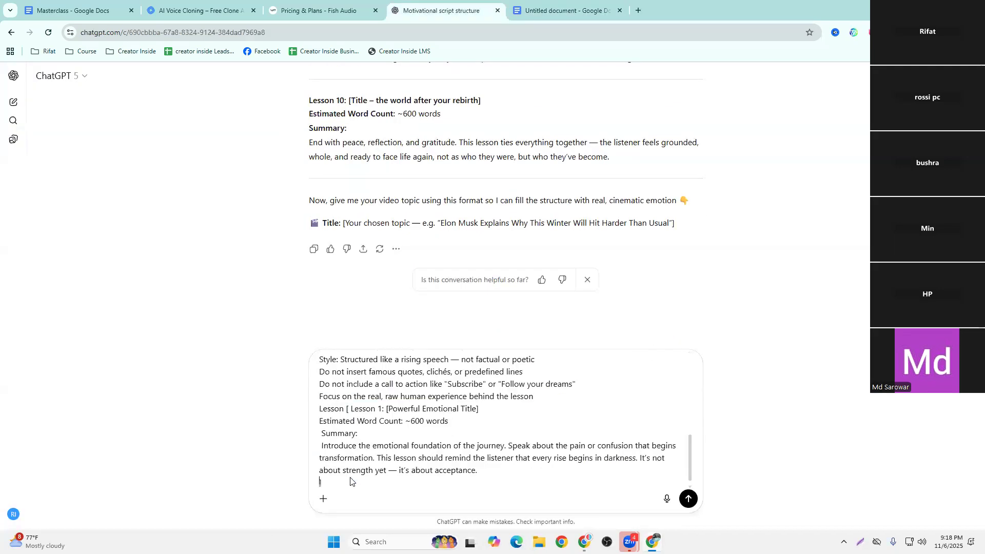
key(Return)
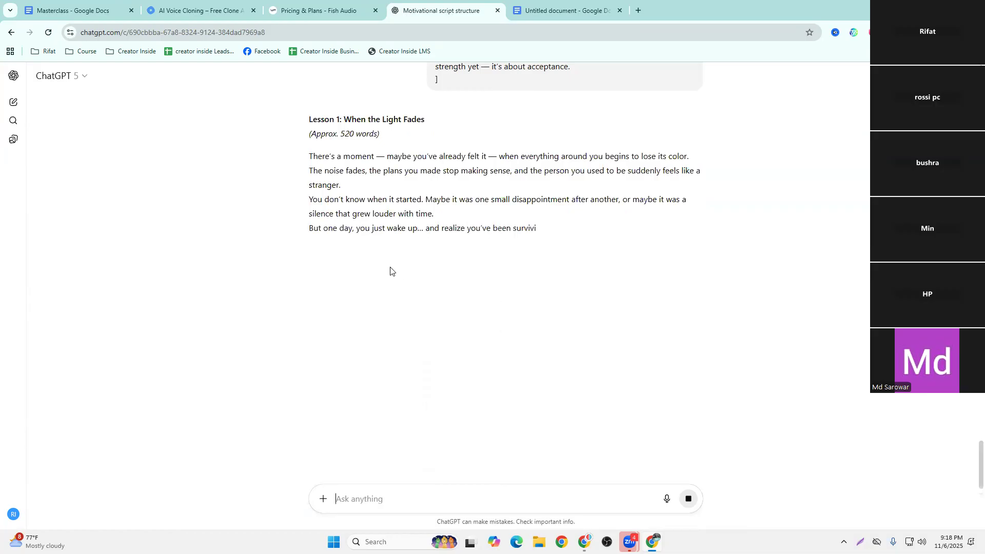
Add a second document tab to the untitled Google Docs document and close the Fish Audio and AI Voice Cloning browser pages
click(567, 4)
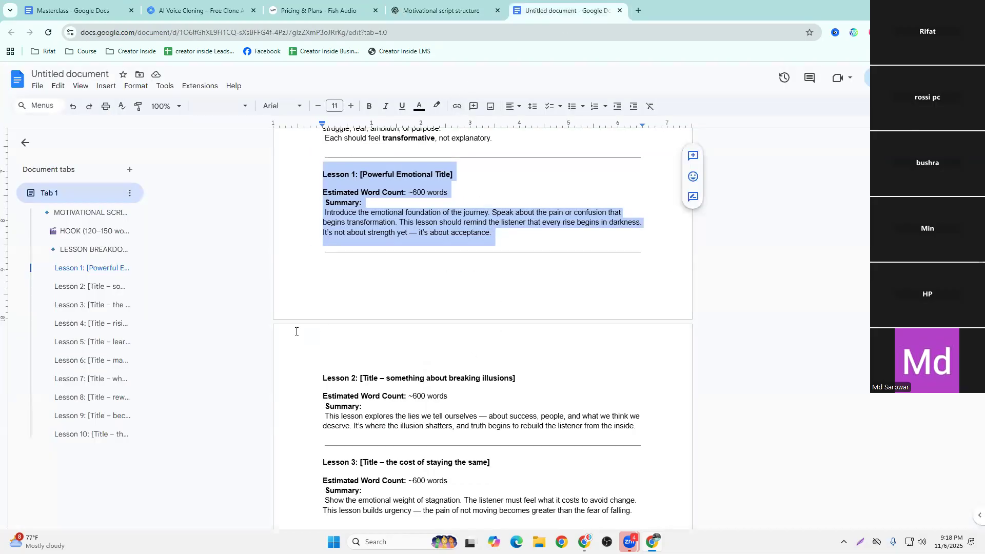
click(131, 170)
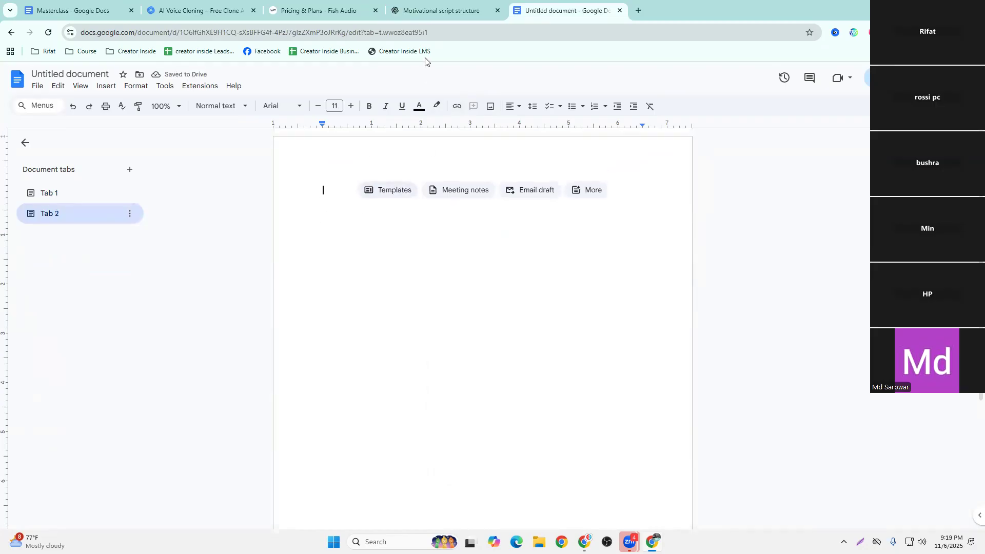
click(438, 11)
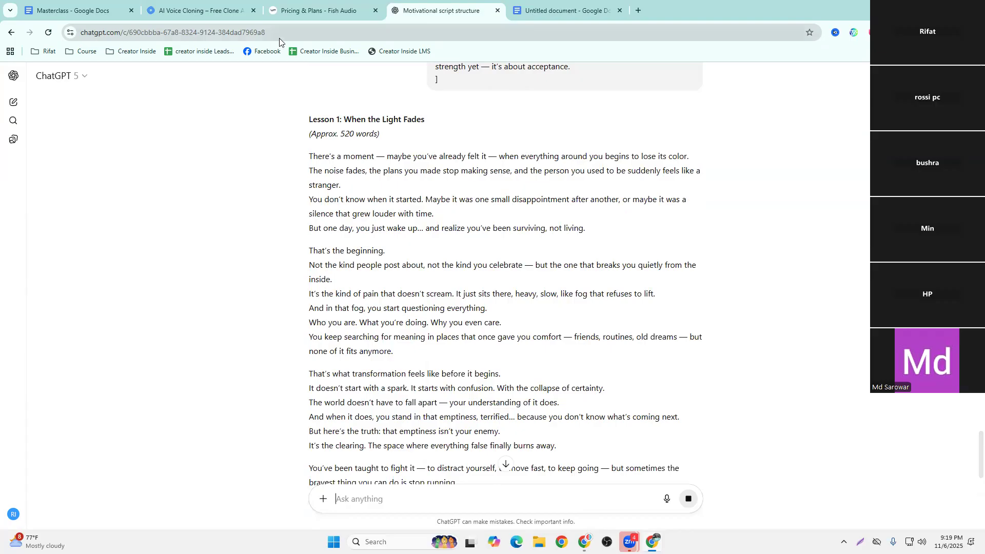
click(375, 10)
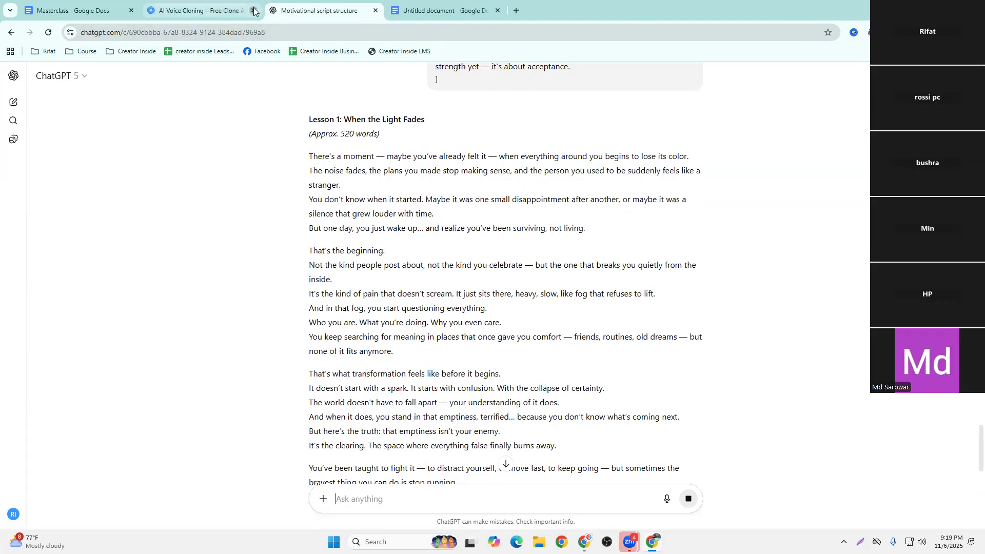
click(254, 11)
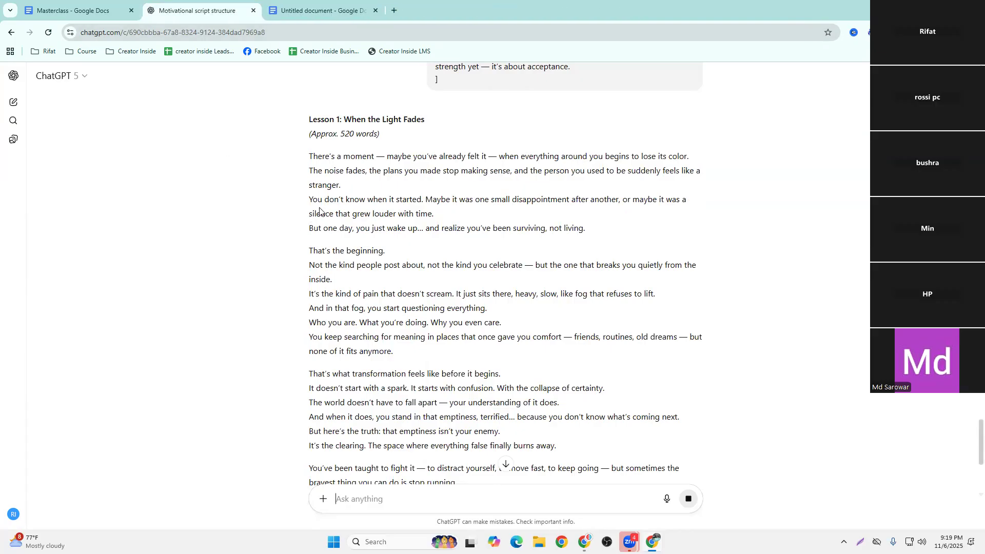
Review the Lesson 1 script that ChatGPT is generating, from its heading to its closing lines
scroll(403, 226, down, 5)
scroll(404, 226, up, 6)
scroll(403, 226, down, 3)
scroll(403, 226, down, 6)
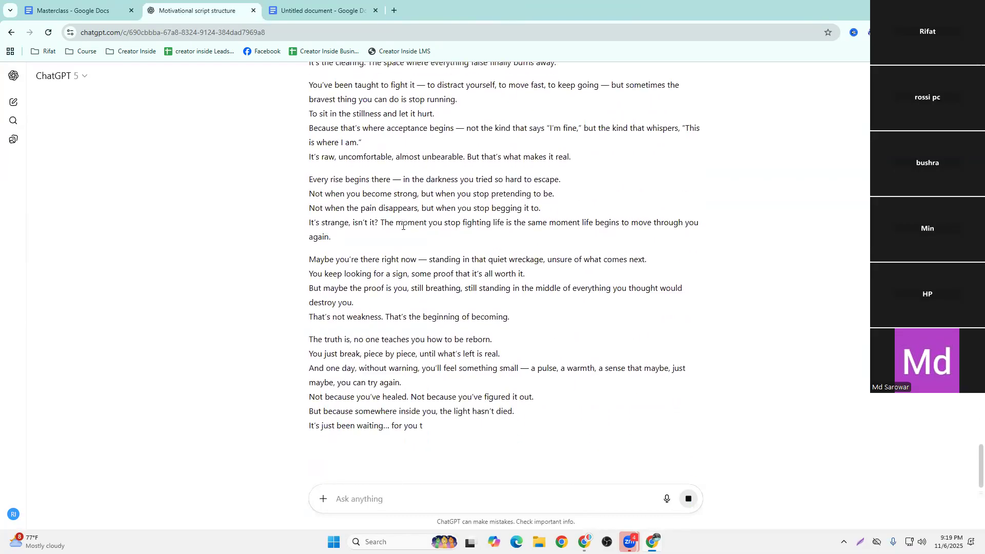
scroll(404, 227, up, 6)
scroll(403, 227, up, 4)
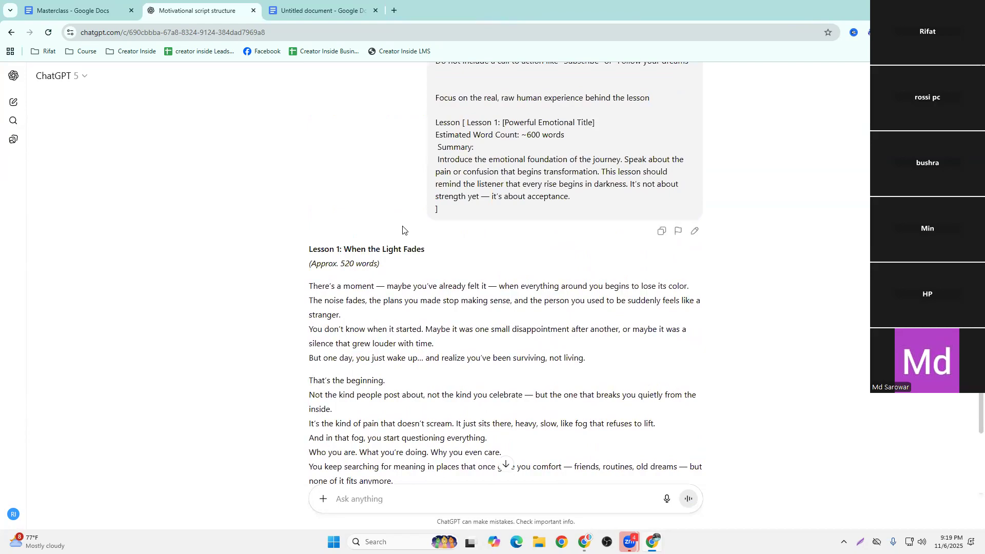
scroll(403, 230, down, 10)
scroll(403, 226, up, 10)
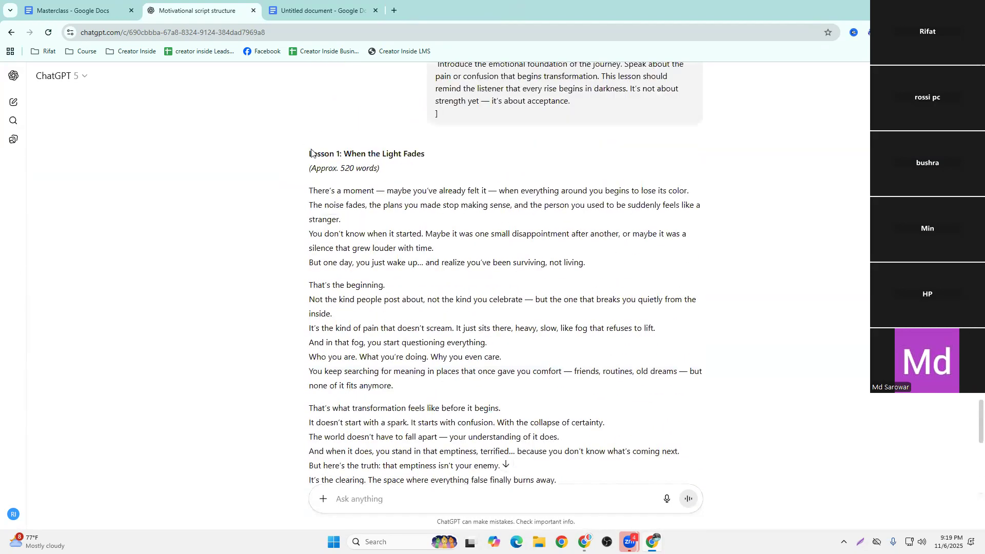
Copy the full Lesson 1: When the Light Fades script and paste it into the empty Tab 2 of the untitled document
drag(310, 154, 609, 393)
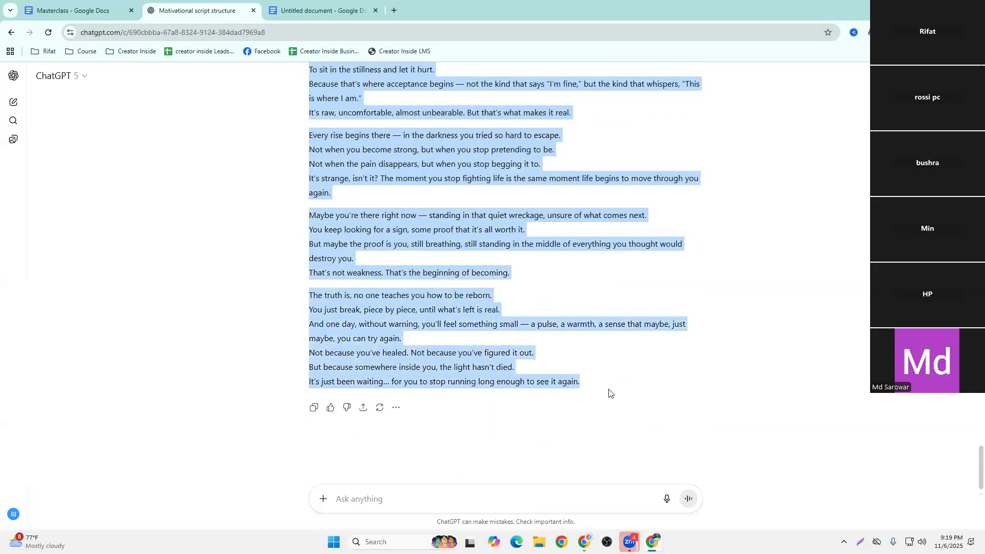
right_click(435, 296)
click(464, 307)
click(326, 10)
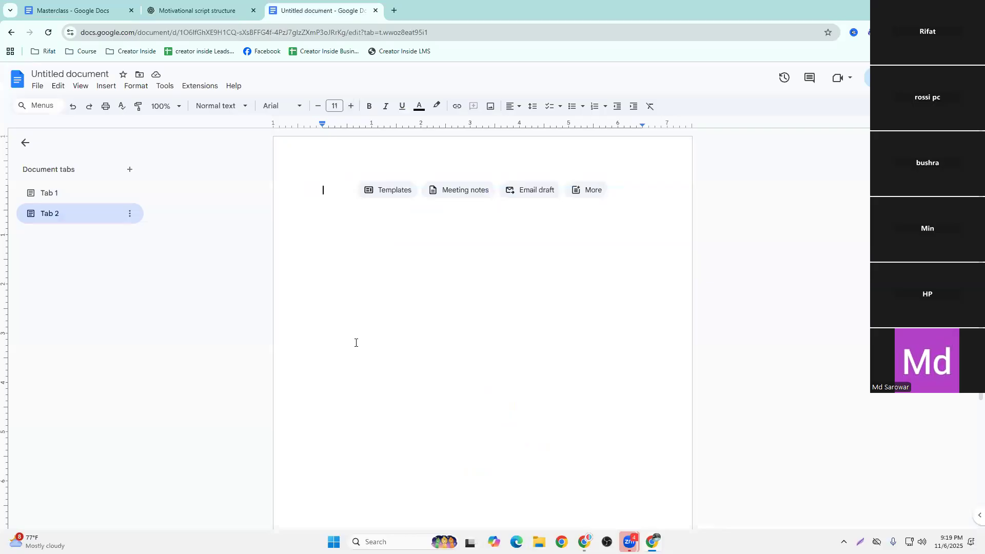
key(ctrl+v)
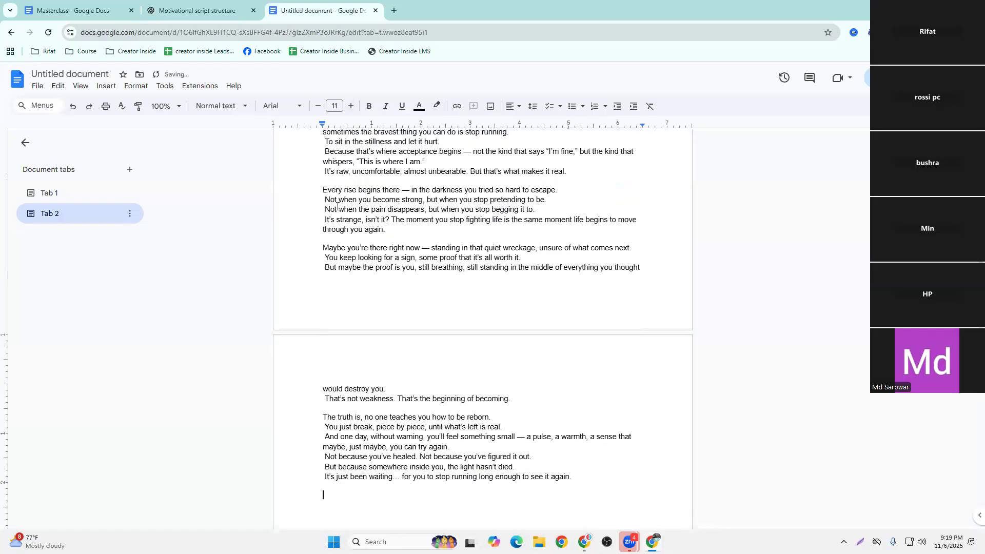
Return the untitled document to Tab 1, then copy the Masterclass Script prompt again into a new ChatGPT message
click(79, 187)
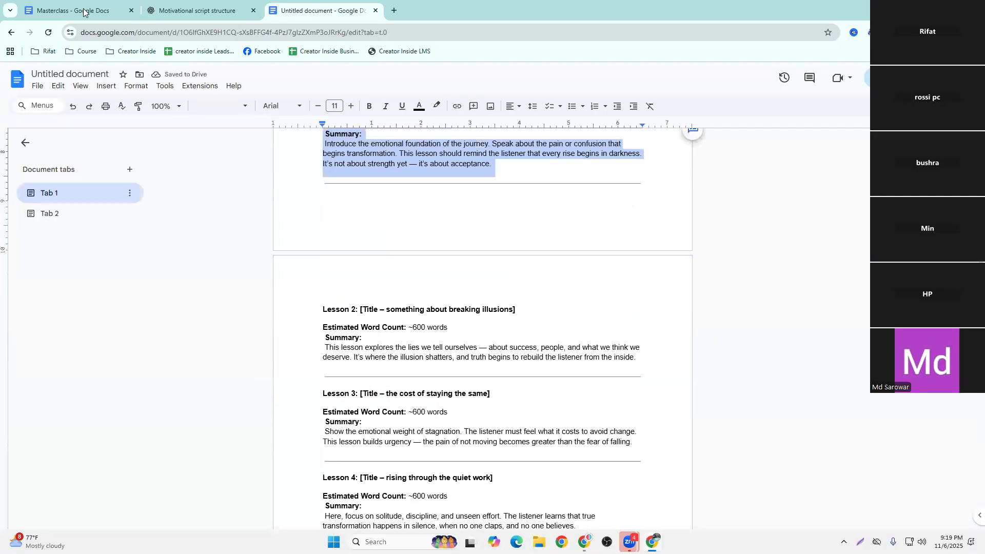
click(77, 11)
right_click(379, 191)
click(410, 218)
click(195, 10)
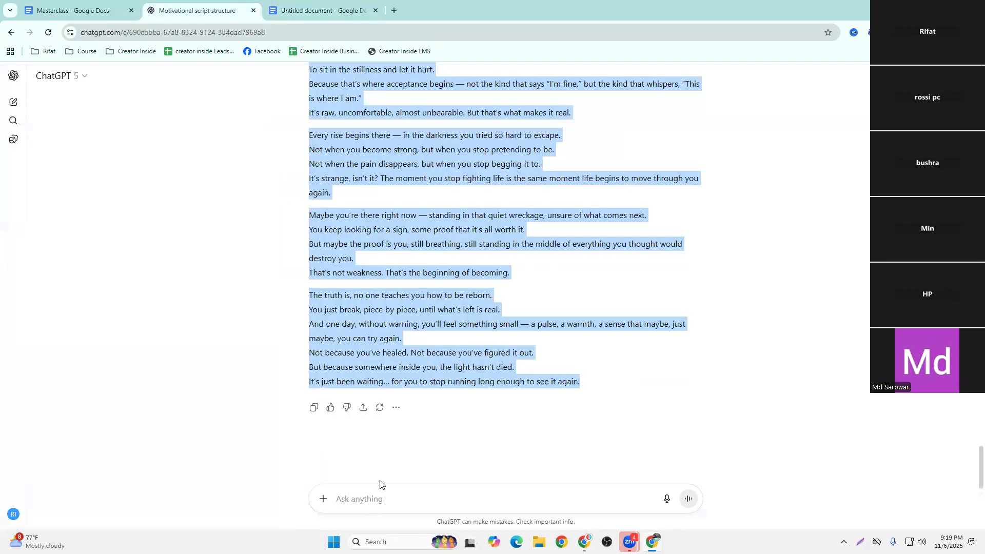
click(379, 498)
key(ctrl+v)
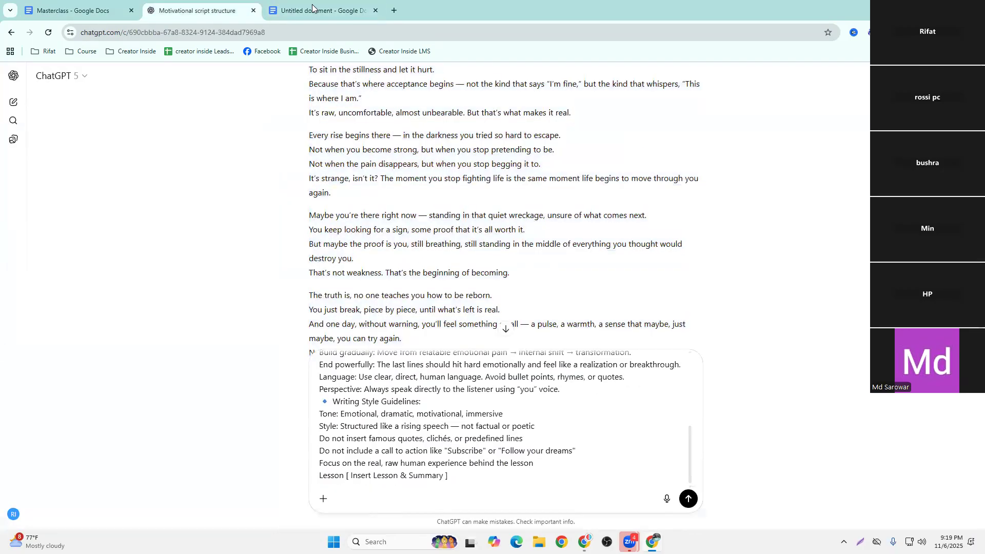
Copy the Lesson 2 title, word count and summary from Tab 1 of the untitled document
click(313, 9)
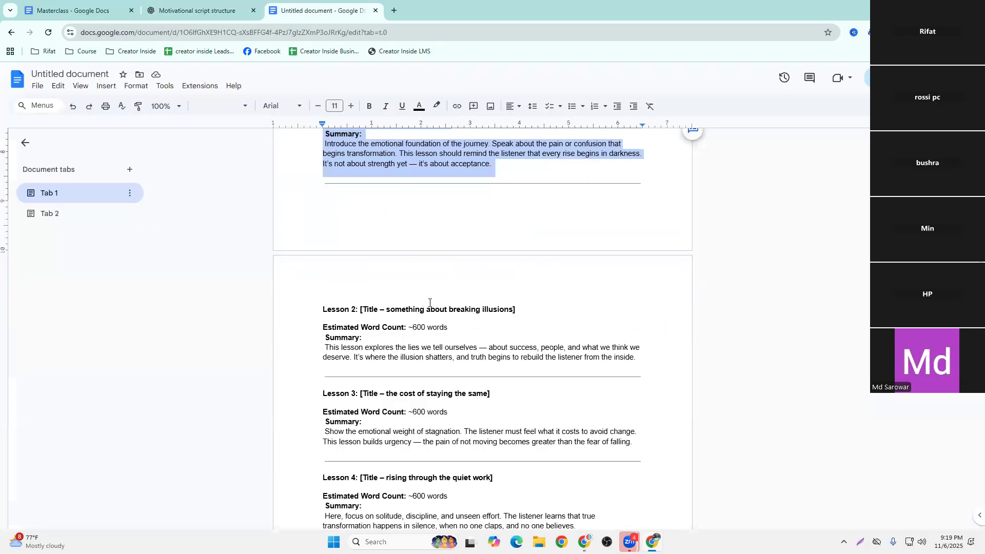
scroll(430, 303, down, 2)
drag(321, 201, 621, 263)
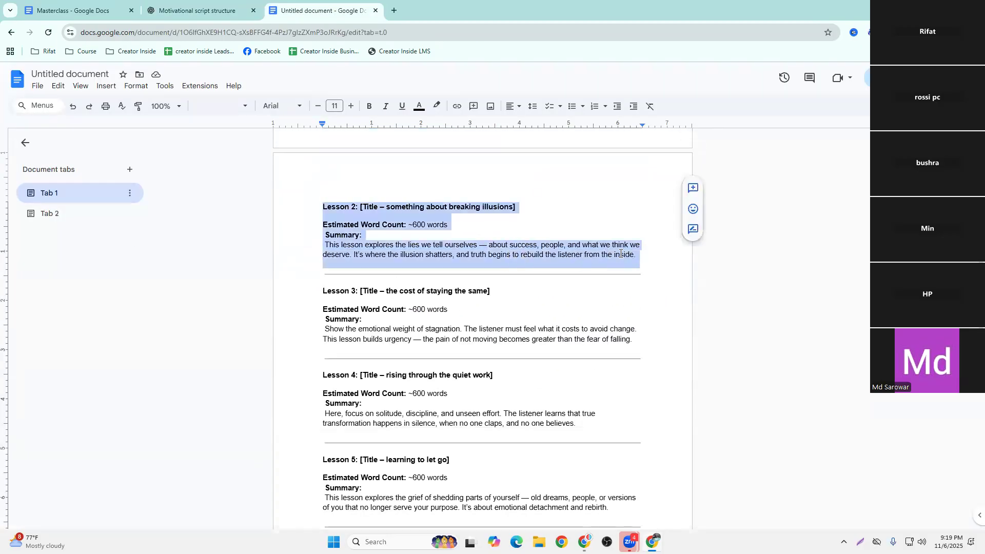
right_click(594, 255)
click(621, 287)
Replace the lesson placeholder in the ChatGPT prompt with the copied Lesson 2 section and submit it
click(194, 15)
drag(443, 478, 358, 479)
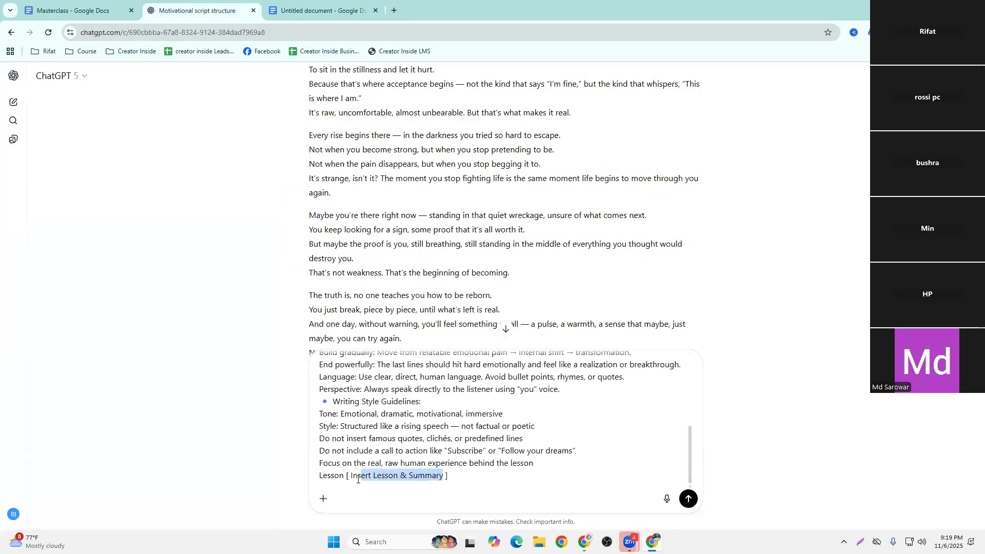
key(ctrl+v)
key(Return)
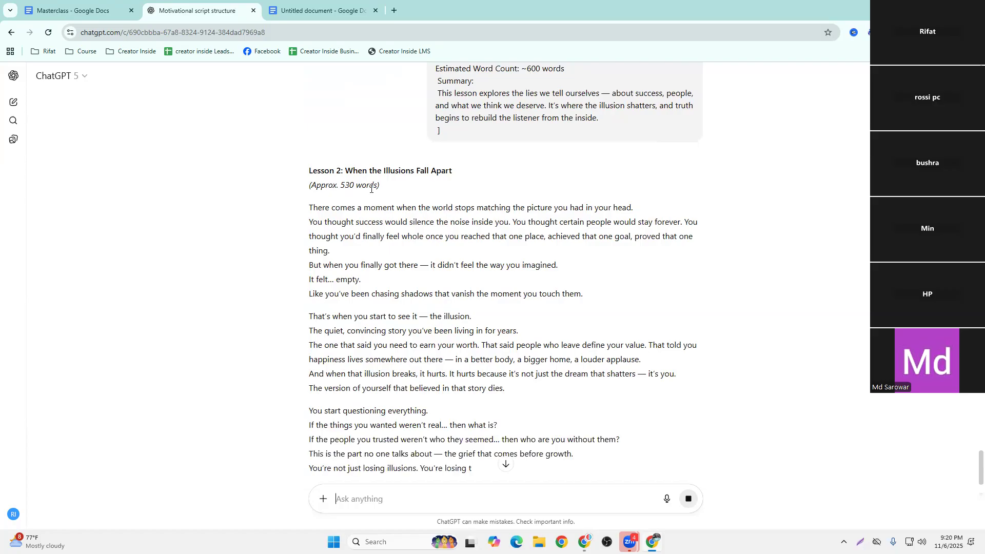
Copy the full Lesson 2: When the Illusions Fall Apart script and paste it below the Lesson 1 script in Tab 2
scroll(368, 209, down, 2)
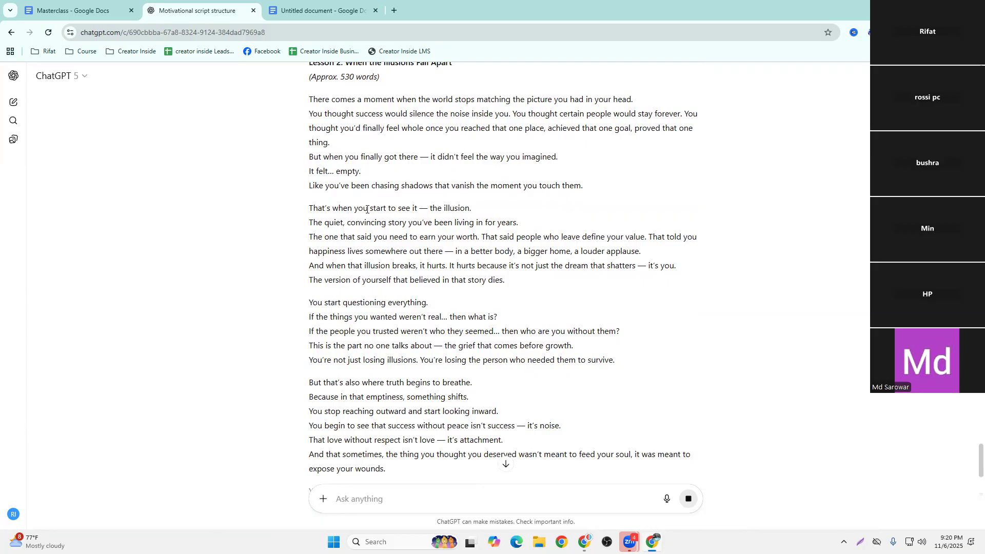
scroll(354, 223, up, 2)
drag(291, 169, 503, 414)
right_click(516, 405)
click(587, 262)
click(318, 11)
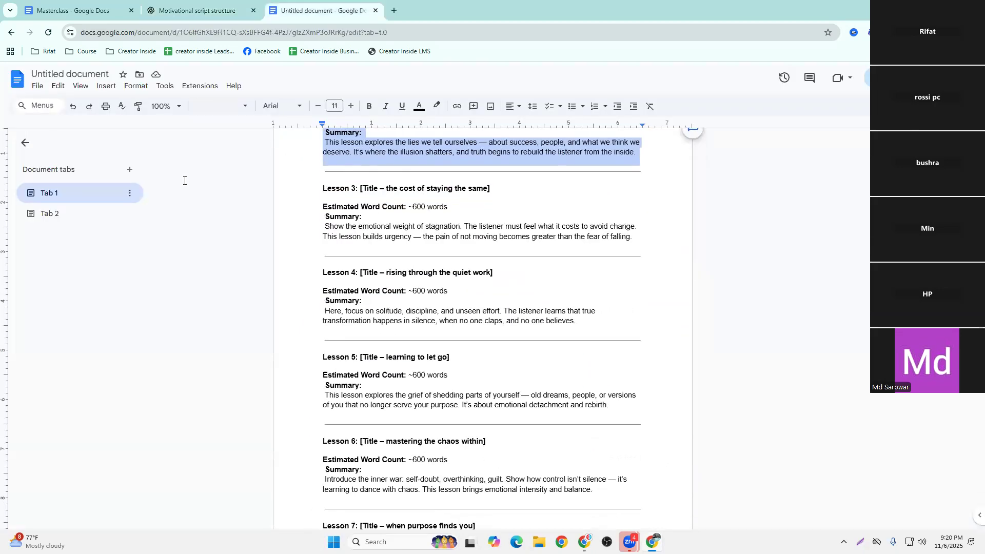
click(81, 213)
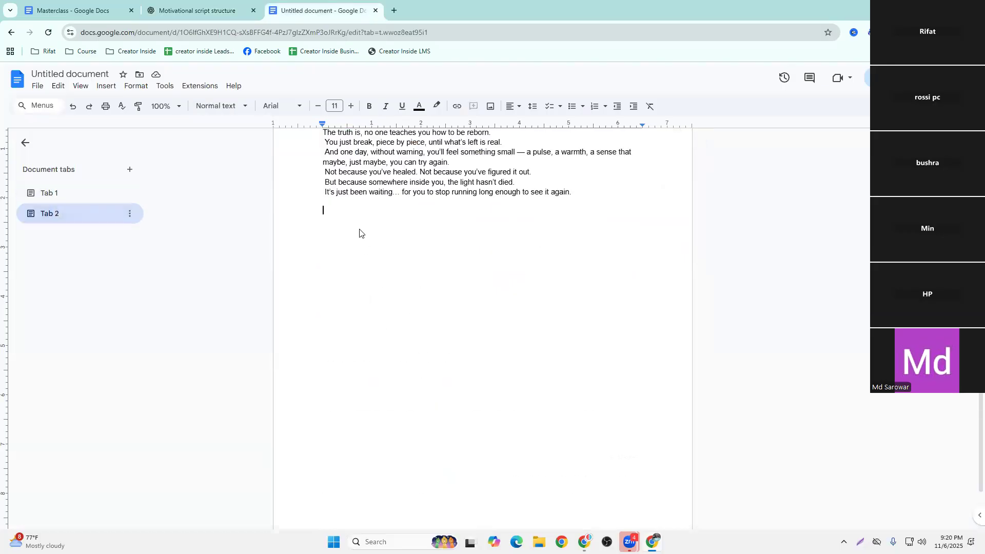
key(ctrl+v)
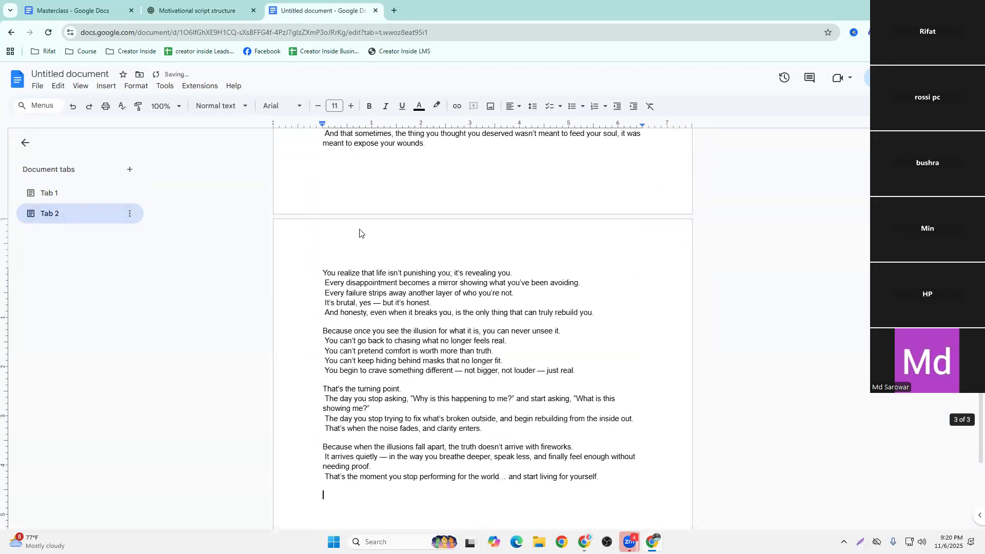
Select the Lesson 3 section in Tab 1, and copy the Masterclass Script prompt into a new ChatGPT message
click(88, 188)
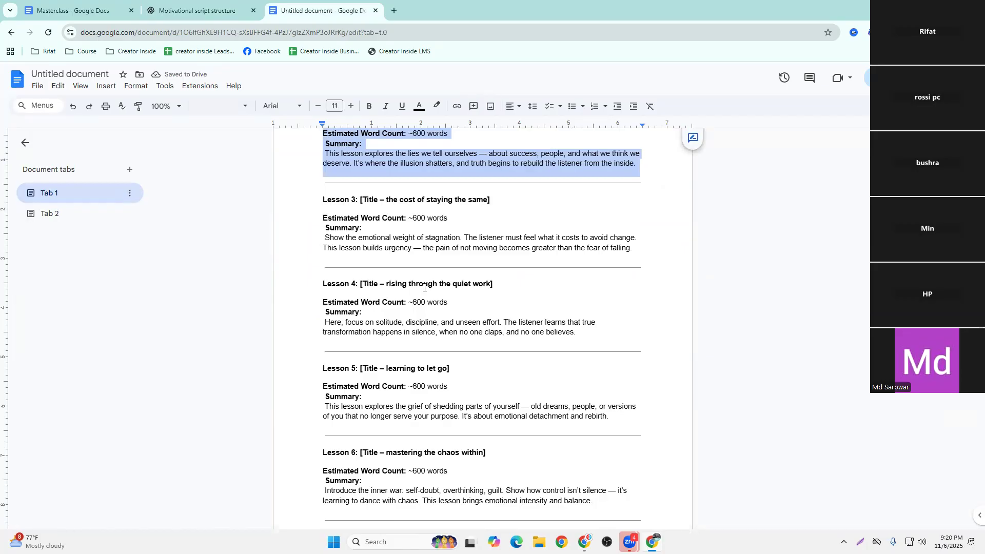
drag(317, 202, 635, 249)
click(77, 11)
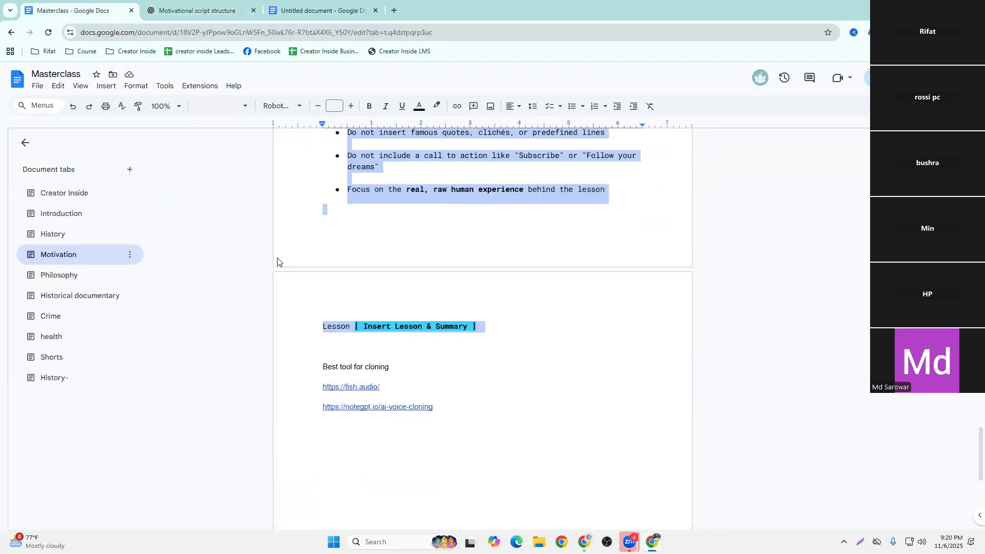
right_click(394, 205)
click(422, 229)
click(156, 4)
click(359, 499)
key(ctrl+v)
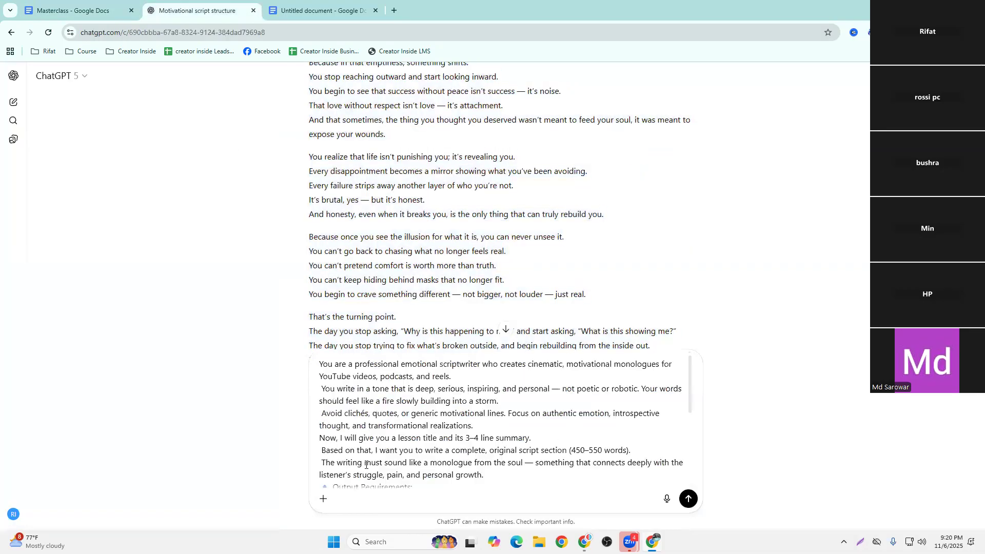
Copy the selected Lesson 3 title, word count and summary from Tab 1 of the untitled document
key(ctrl+Tab)
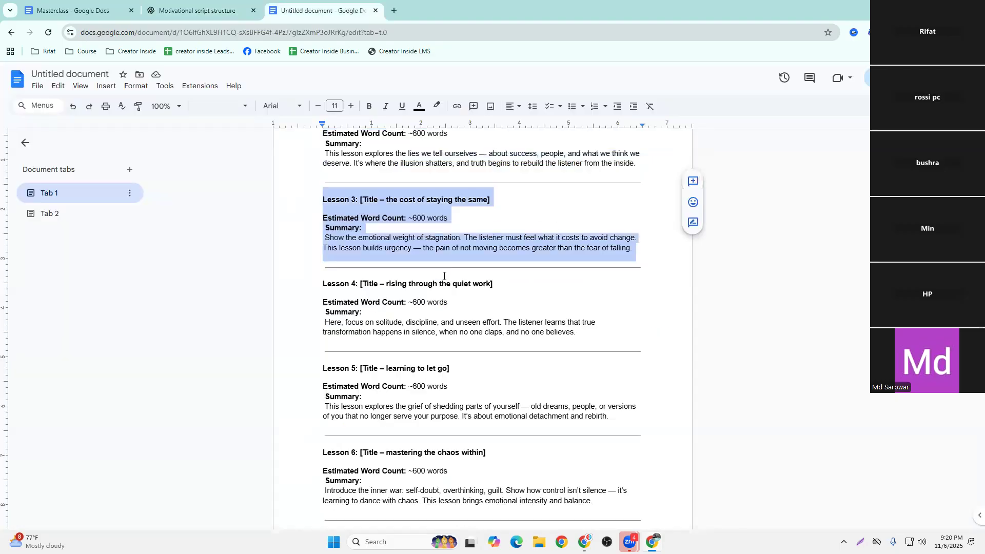
right_click(377, 252)
click(404, 278)
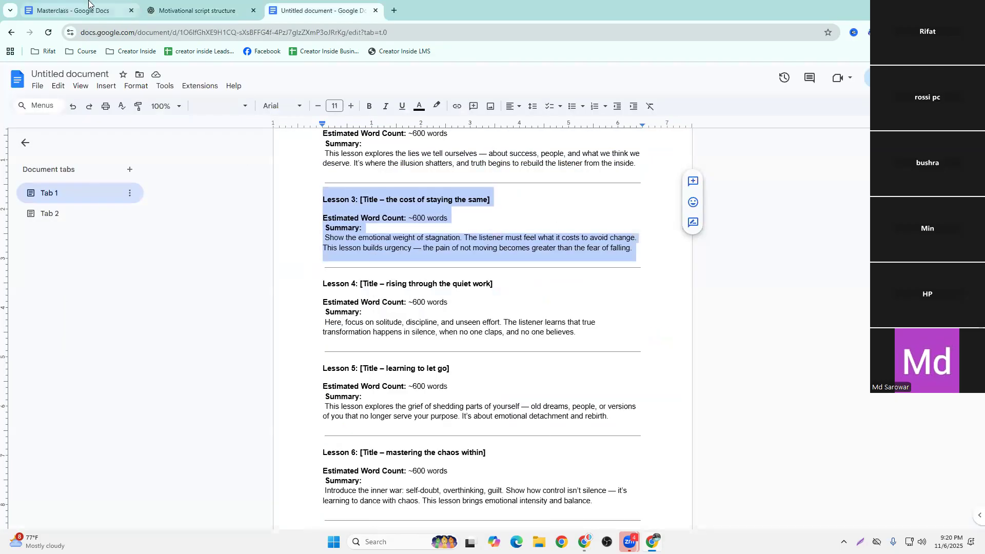
Swap the Insert Lesson & Summary placeholder in the ChatGPT prompt for the copied Lesson 3 section and submit it
key(ctrl+shift+Tab)
drag(443, 477, 351, 476)
key(ctrl+v)
key(Return)
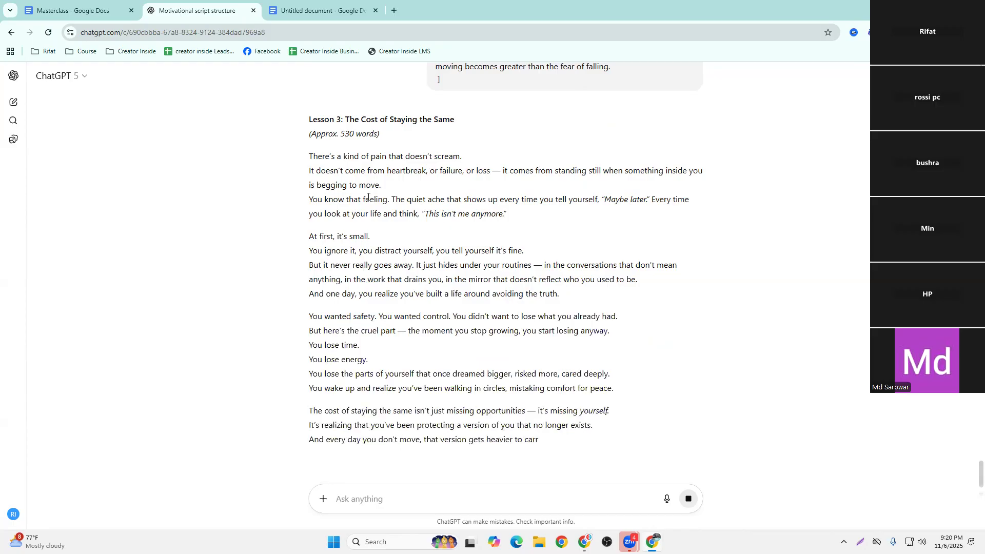
Review the Lesson 1 and Lesson 2 scripts in Tab 2 of the untitled document, highlighting the Lesson 2 heading and word-count line
click(315, 10)
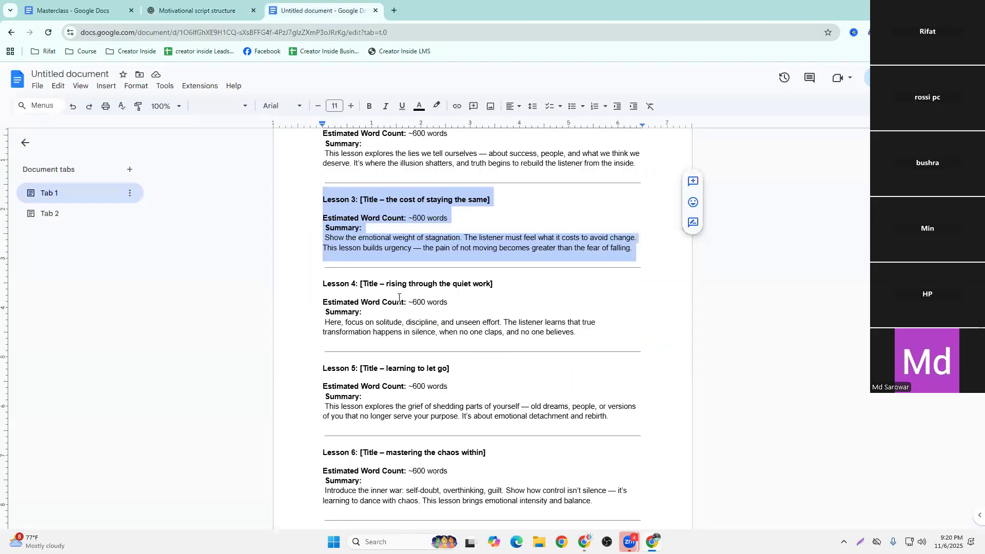
click(50, 214)
scroll(462, 242, up, 10)
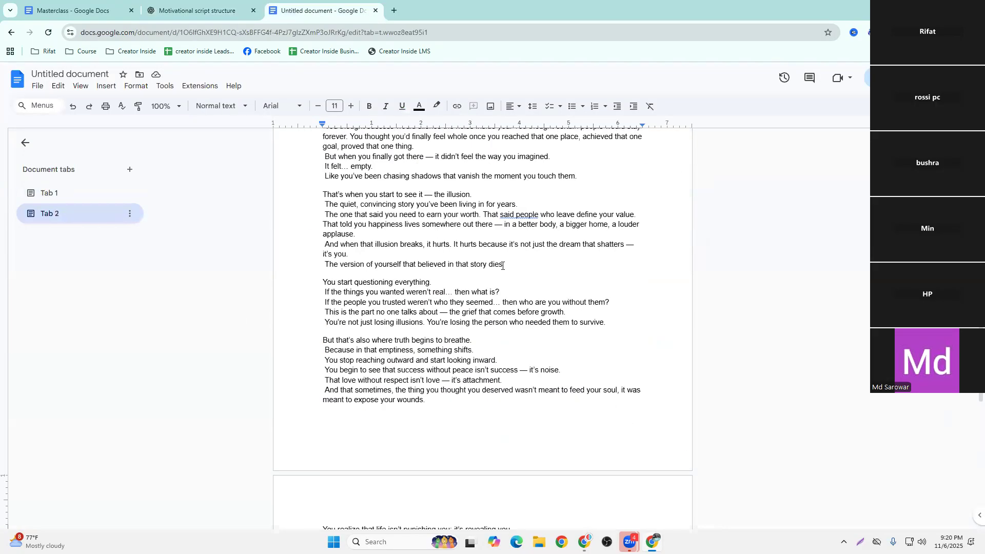
scroll(502, 266, up, 1)
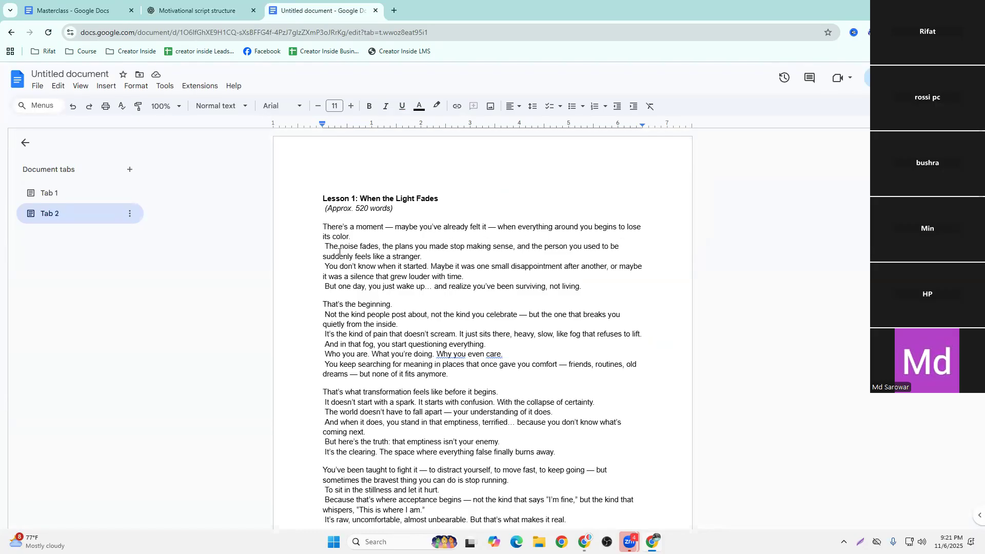
scroll(362, 253, down, 20)
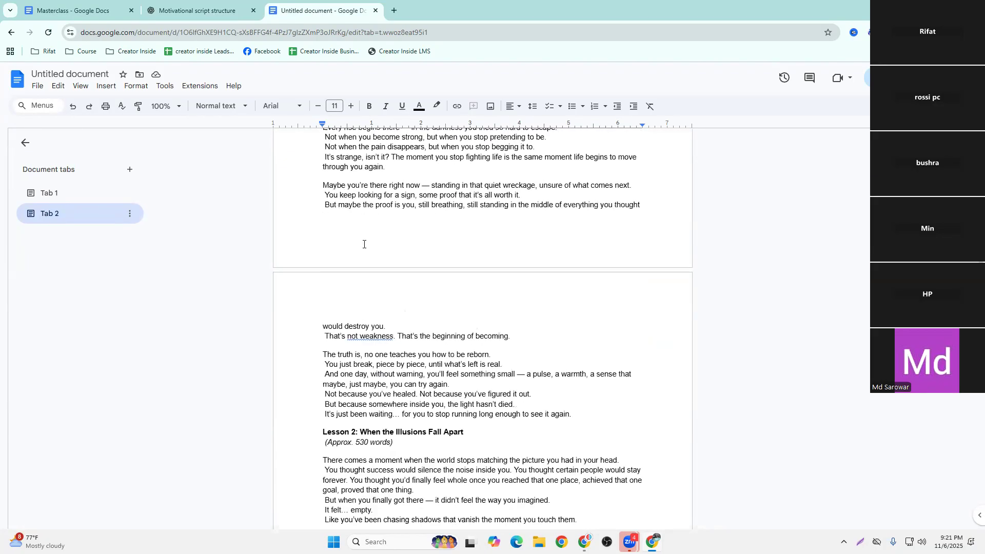
scroll(363, 245, up, 12)
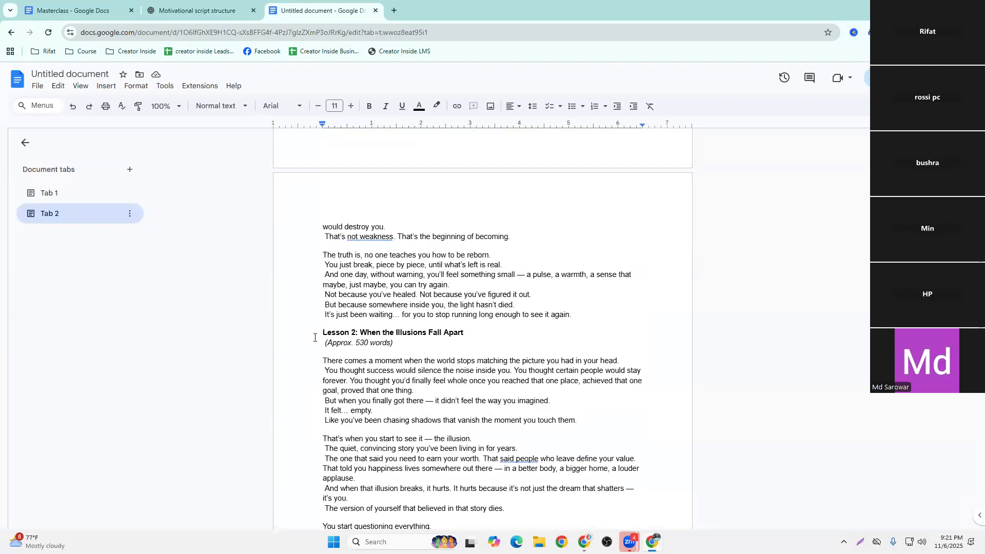
drag(318, 329, 464, 333)
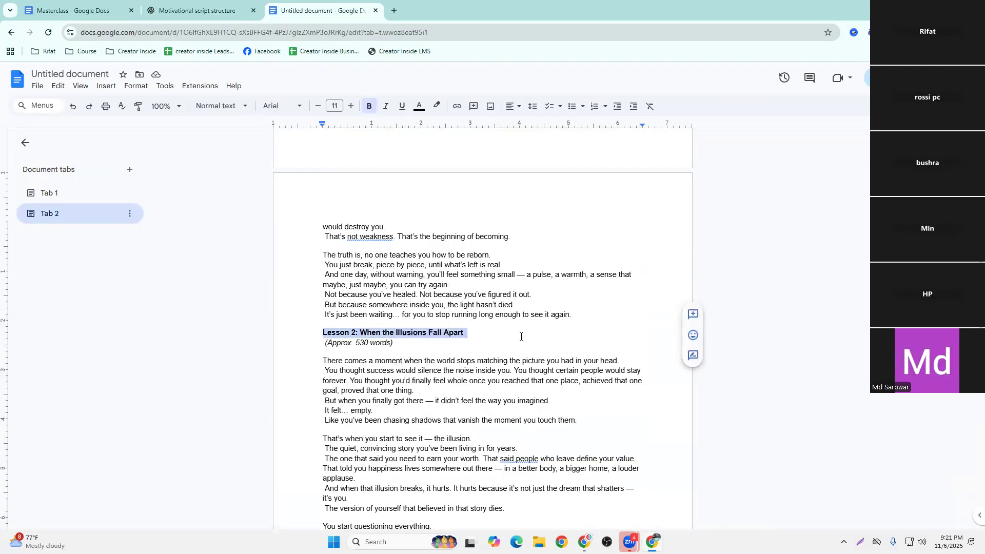
click(519, 336)
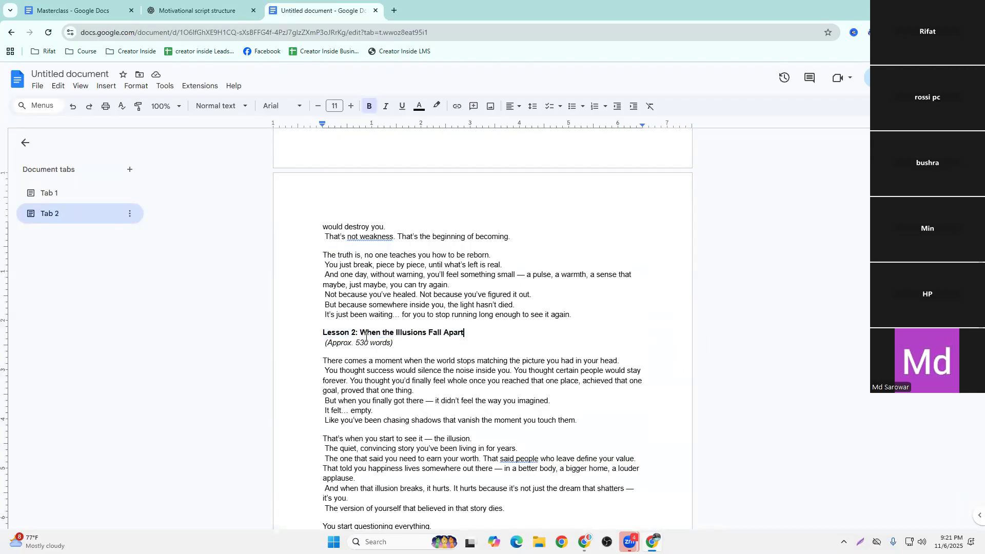
triple_click(405, 345)
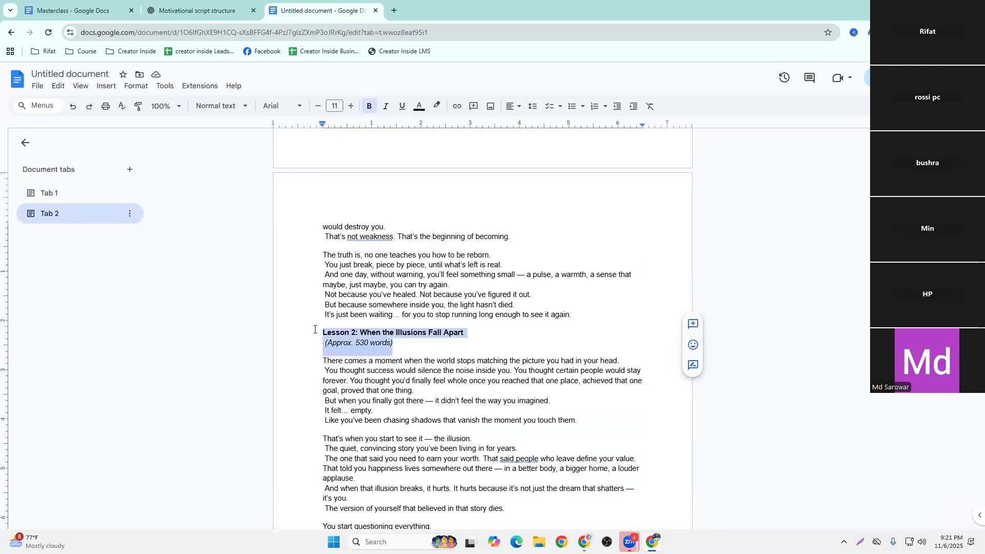
click(391, 341)
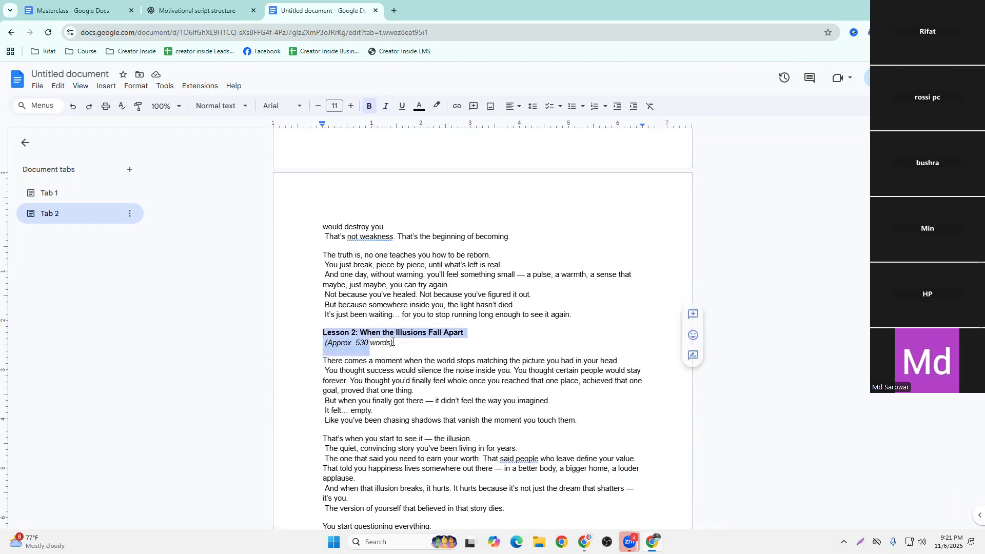
triple_click(343, 334)
click(398, 347)
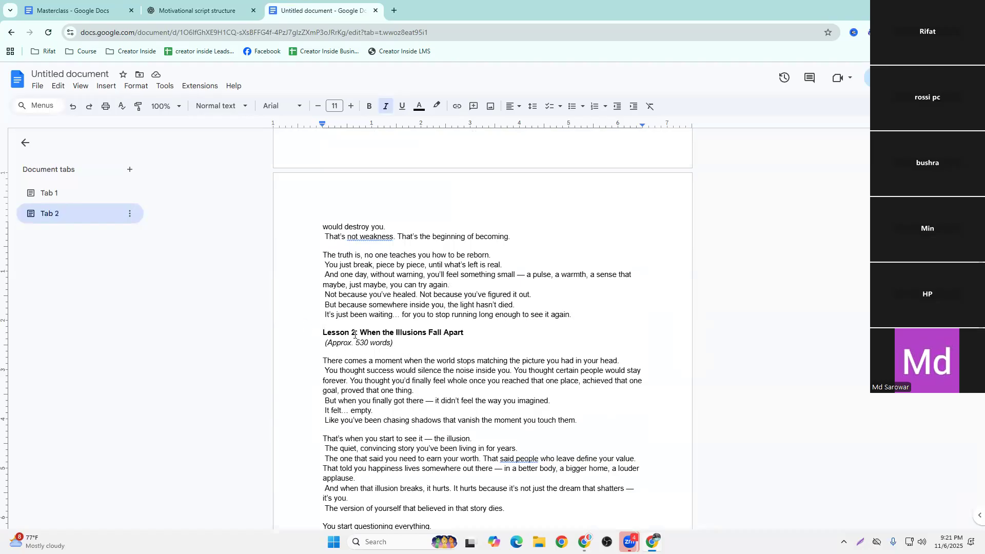
Copy the full Lesson 3: The Cost of Staying the Same script from the ChatGPT reply
click(218, 3)
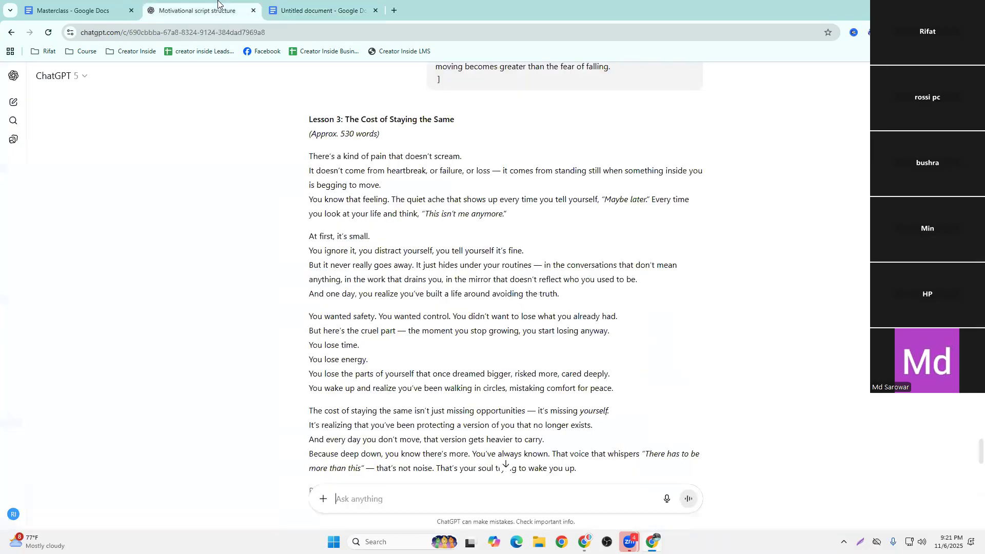
drag(304, 123, 708, 385)
right_click(434, 286)
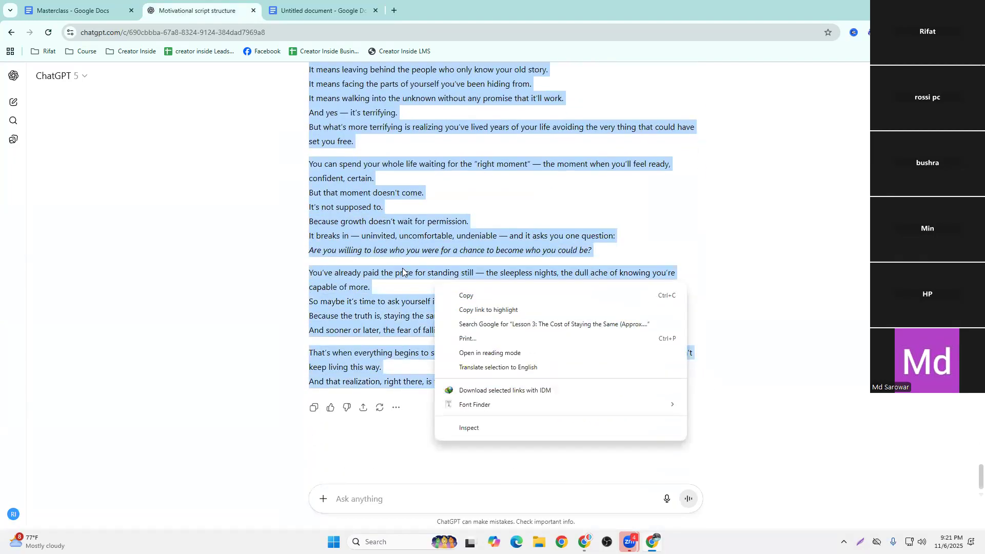
click(433, 281)
scroll(296, 267, up, 10)
click(176, 193)
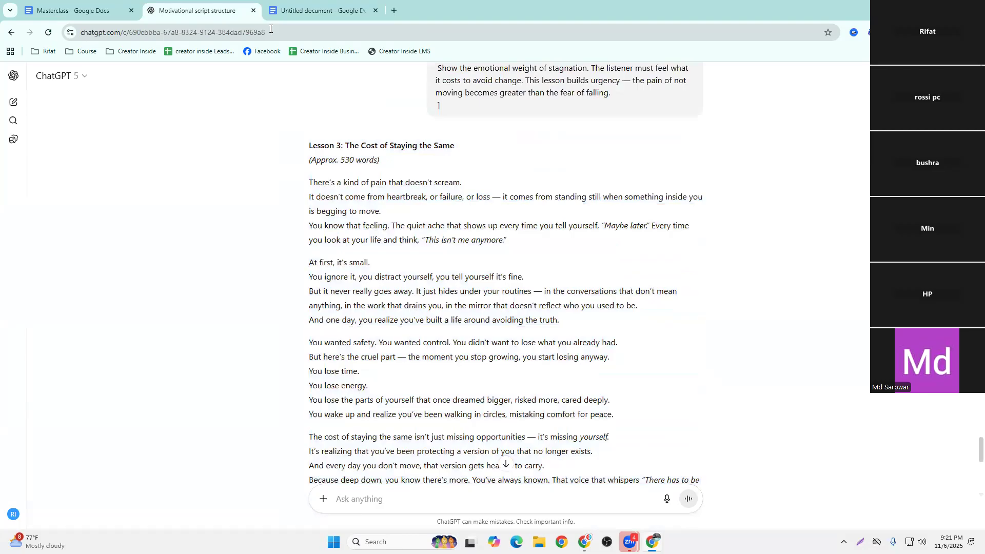
Paste the copied Lesson 3 script below the end of the Lesson 2 script in Tab 2 of the untitled document
click(320, 10)
scroll(403, 385, down, 10)
scroll(403, 386, down, 5)
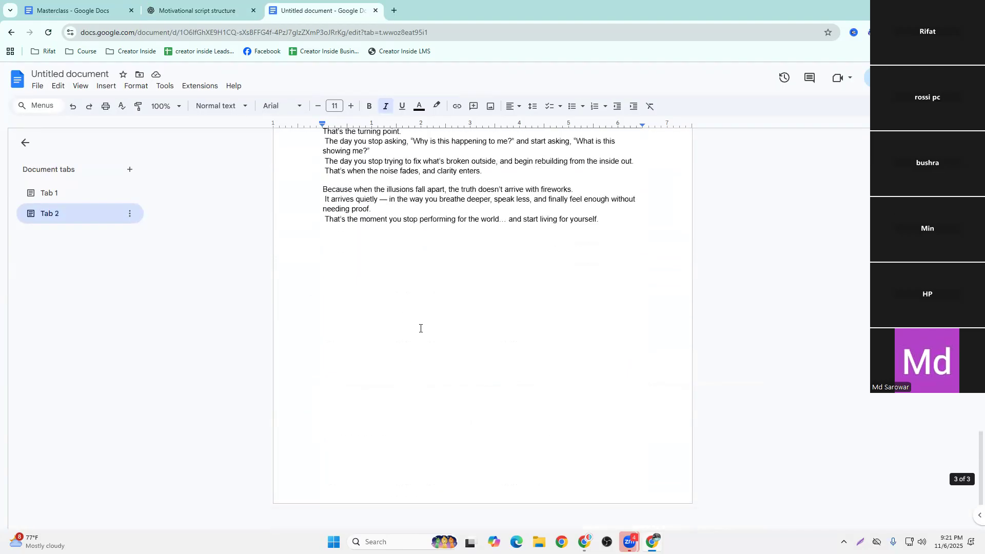
click(605, 219)
key(Return)
key(Return)
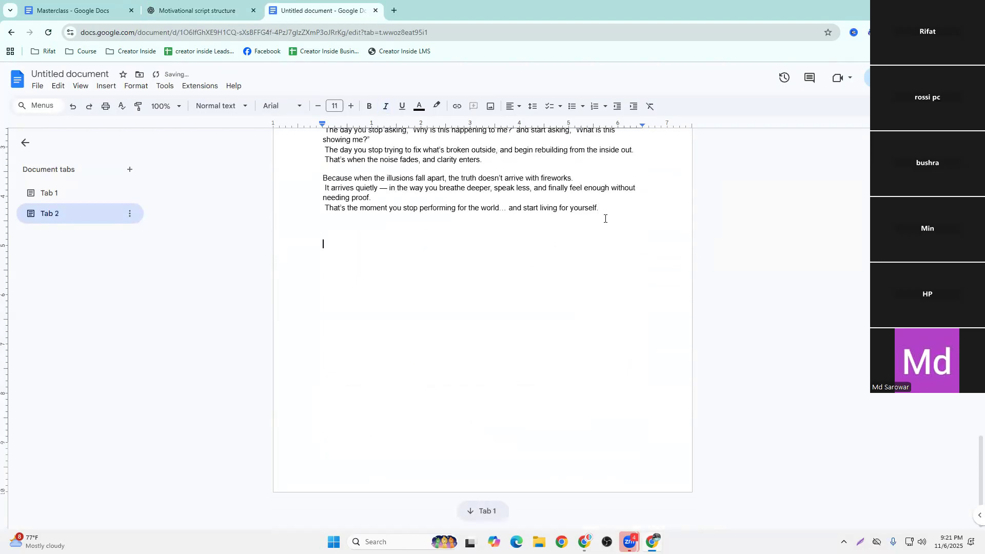
key(ctrl+v)
Copy the body of the Lesson 1 script in Tab 2, leaving out its title and word-count lines
scroll(448, 300, up, 15)
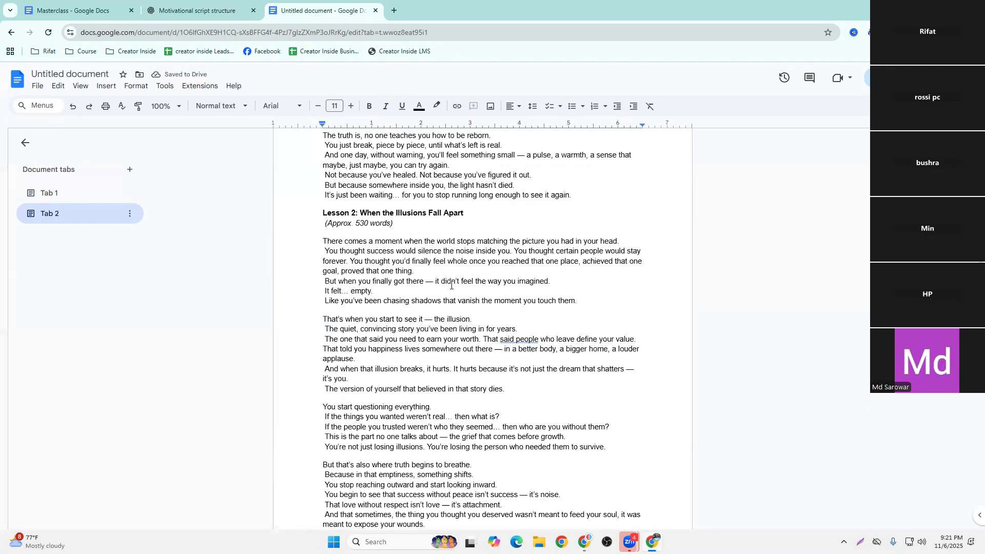
scroll(451, 285, up, 15)
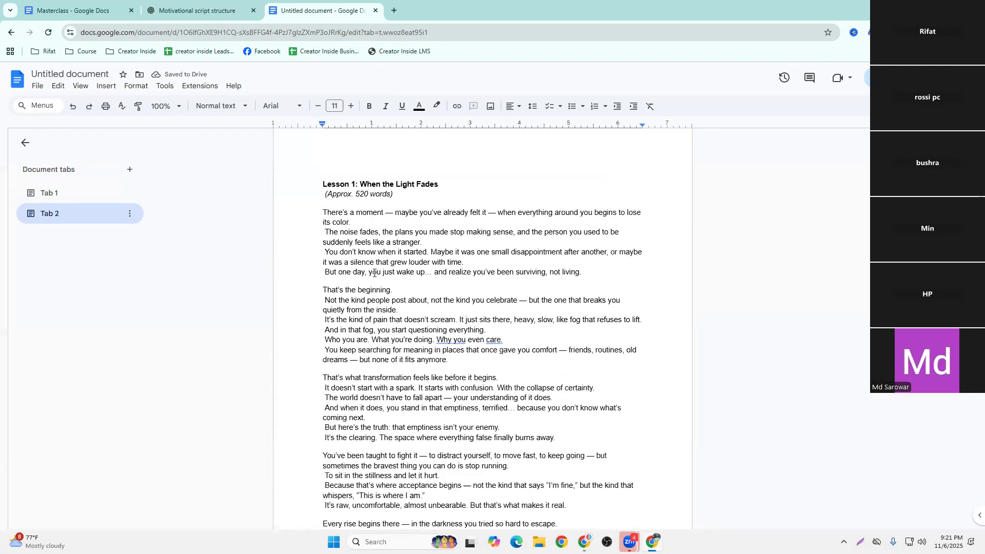
drag(308, 228, 600, 320)
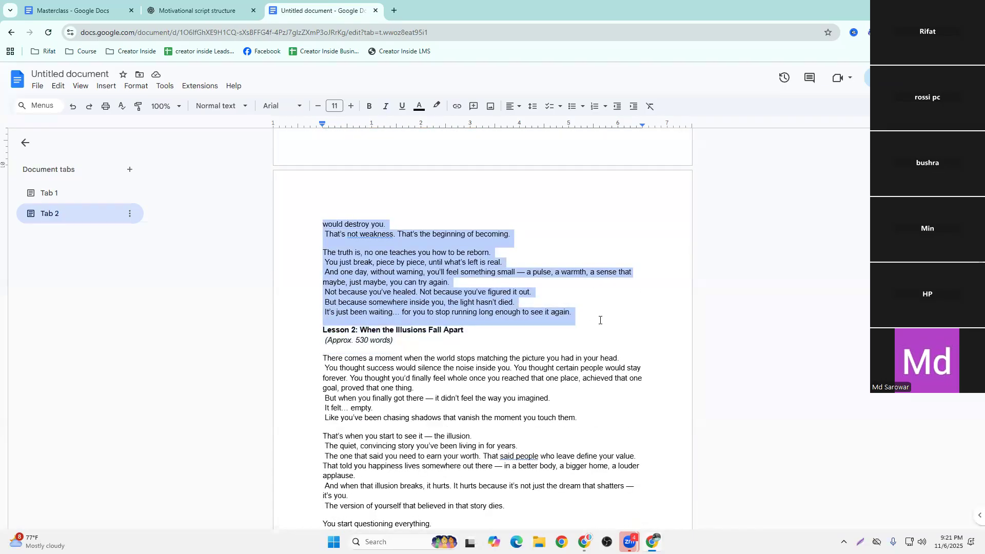
right_click(431, 306)
click(463, 288)
Search the web for google ai studio in a new browser tab and open the Google AI Studio site
click(394, 10)
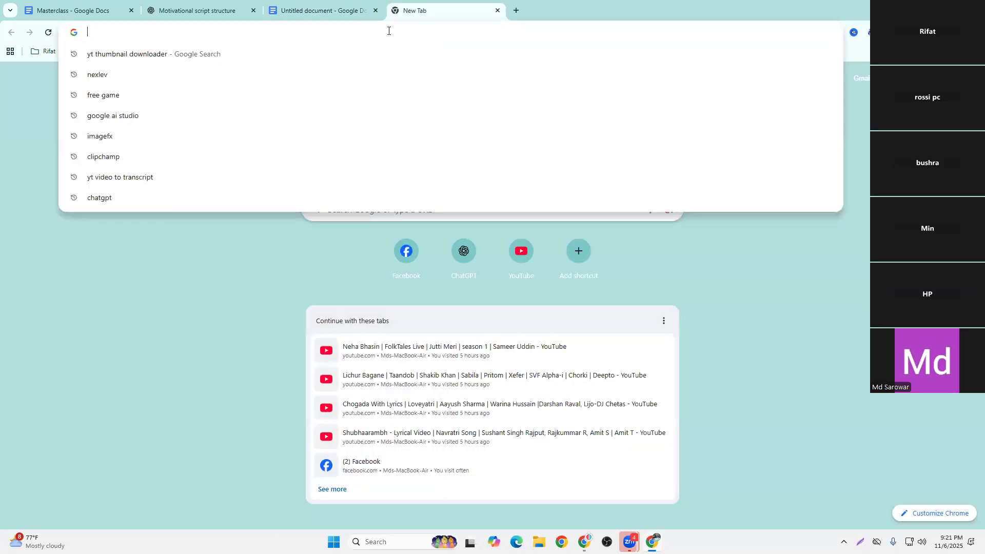
text(google ai studio)
key(Return)
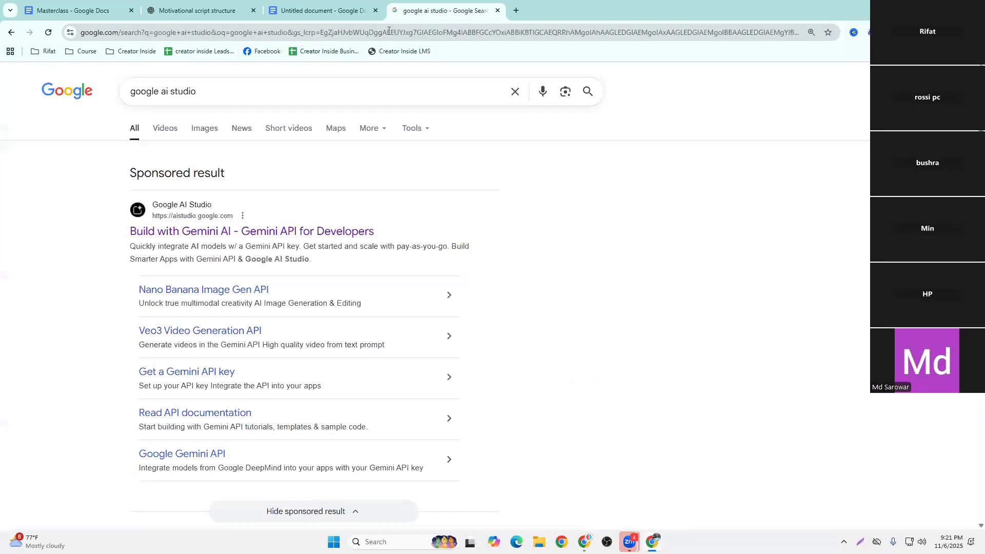
scroll(195, 308, down, 5)
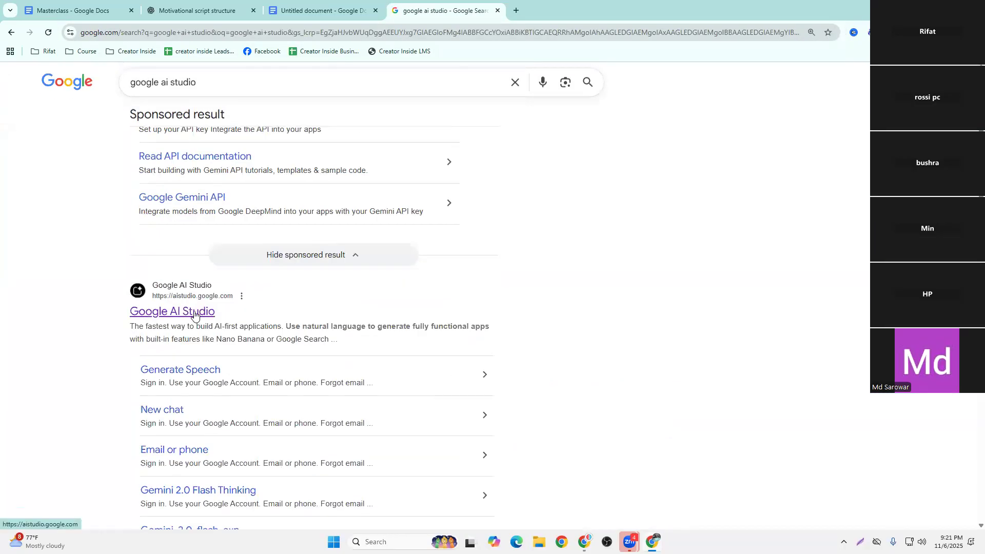
click(195, 313)
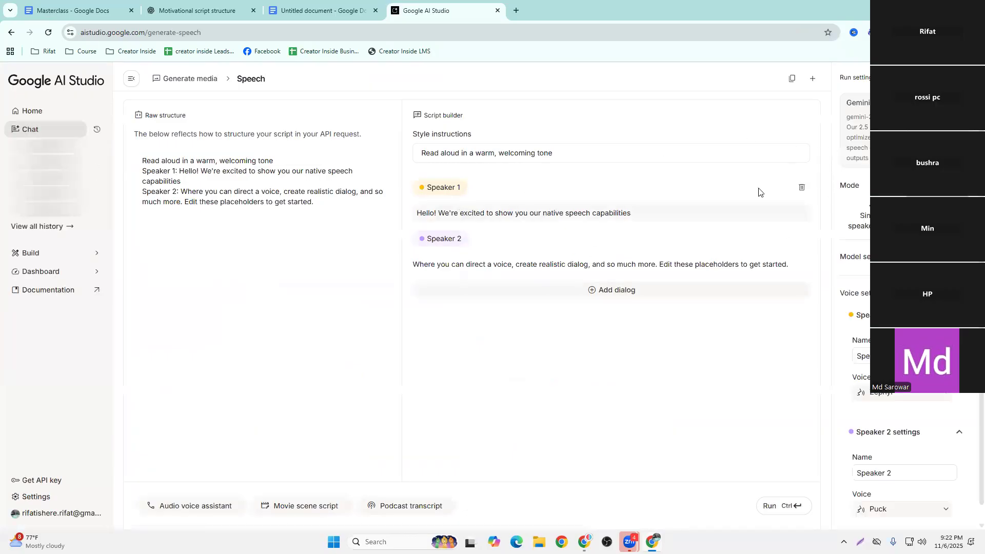
Set speech generation to single-speaker audio and paste the copied Lesson 1 script as the text to read
click(856, 207)
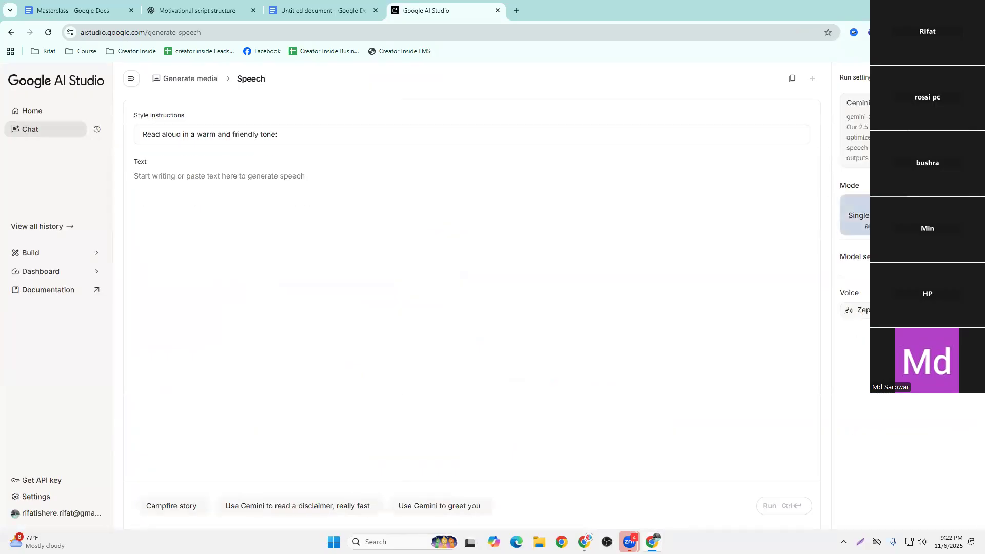
click(227, 175)
key(ctrl+v)
scroll(395, 280, up, 2)
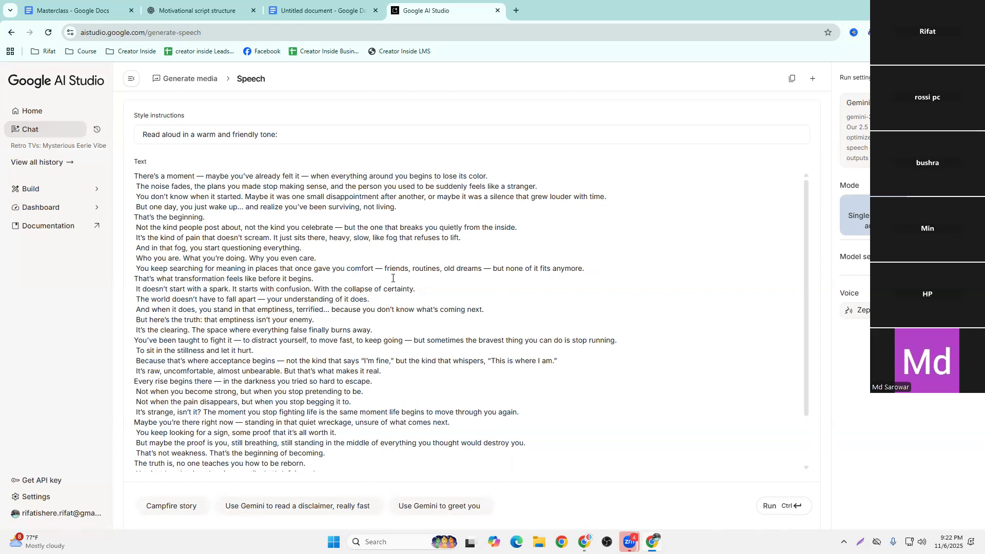
text(vvvv)
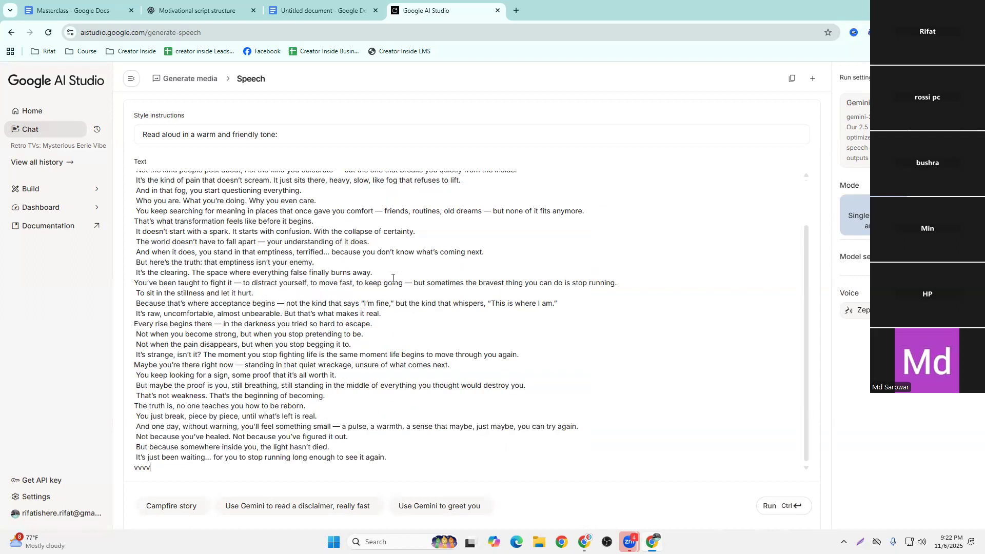
key(BackSpace)
key(BackSpace)
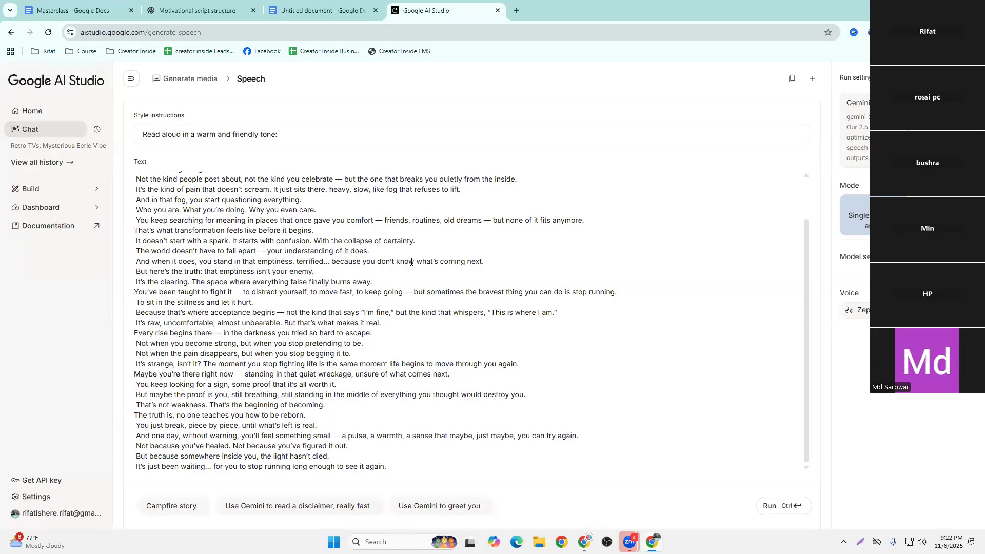
scroll(442, 340, up, 2)
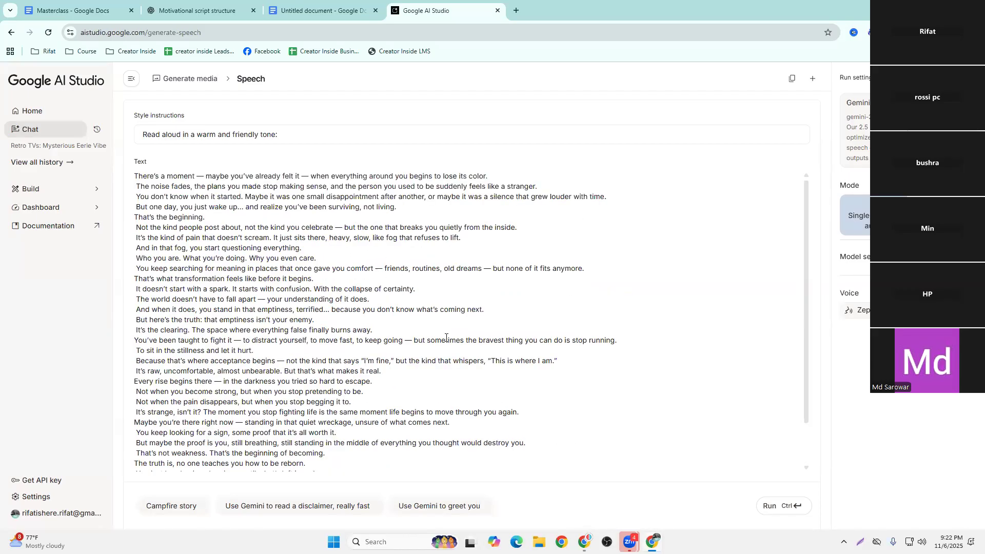
Review the Lesson 3 prompt in ChatGPT and the INSERT TITLE HERE placeholder in the Masterclass Motivation prompts, and minimize the browser to the desktop
click(311, 8)
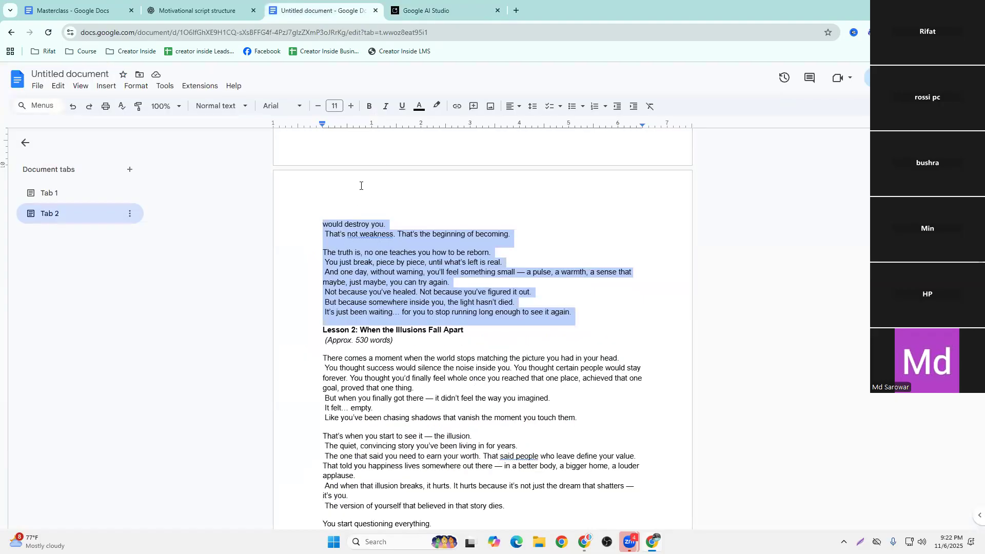
click(454, 4)
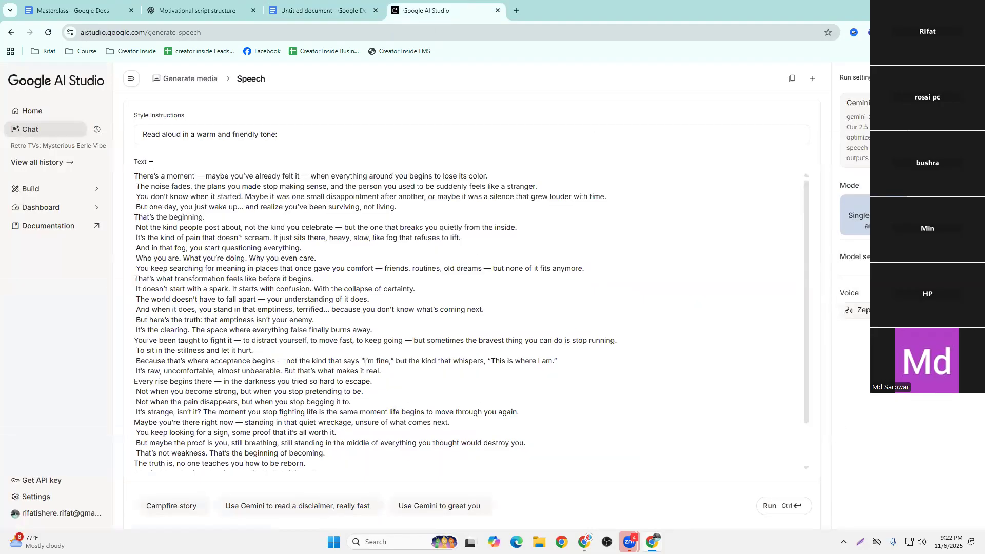
click(206, 6)
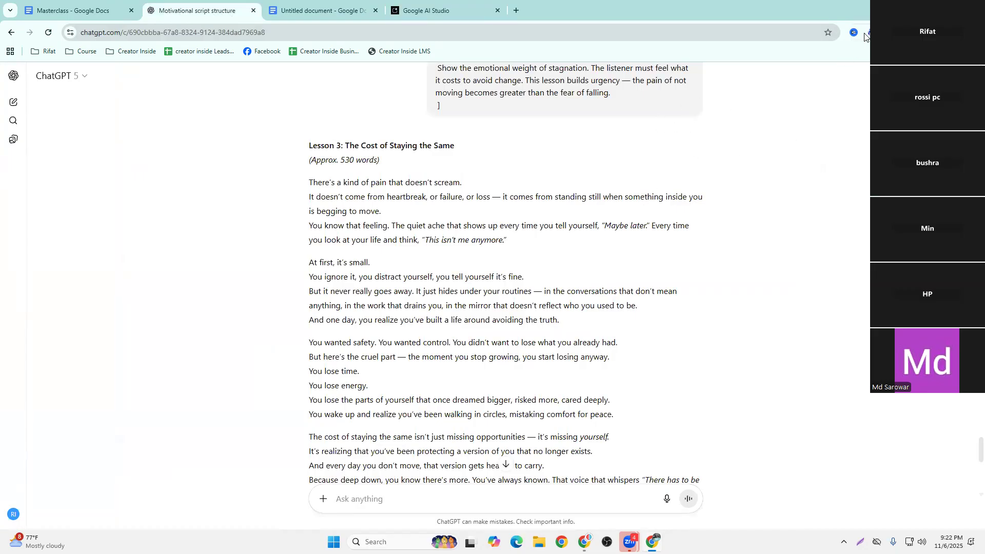
scroll(513, 197, up, 4)
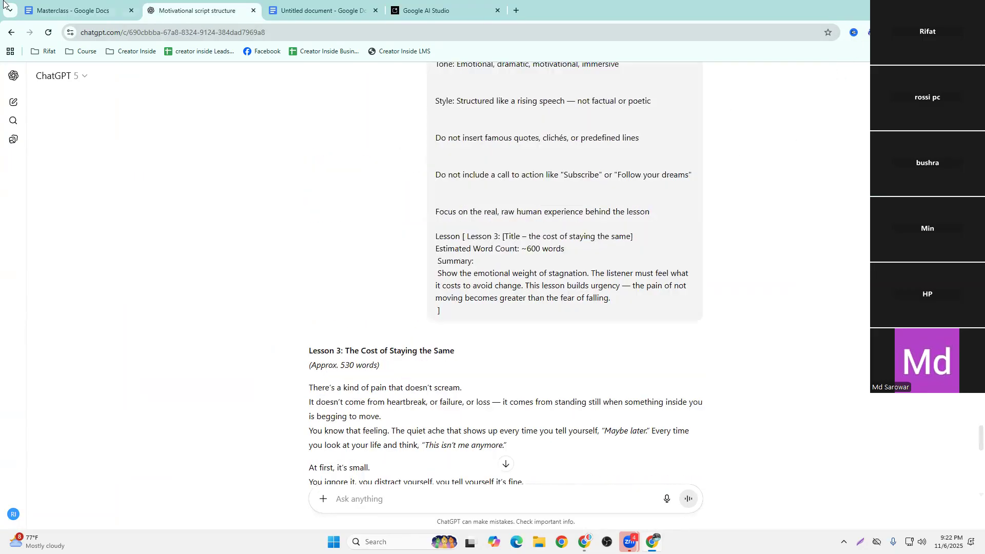
click(71, 3)
scroll(380, 325, up, 10)
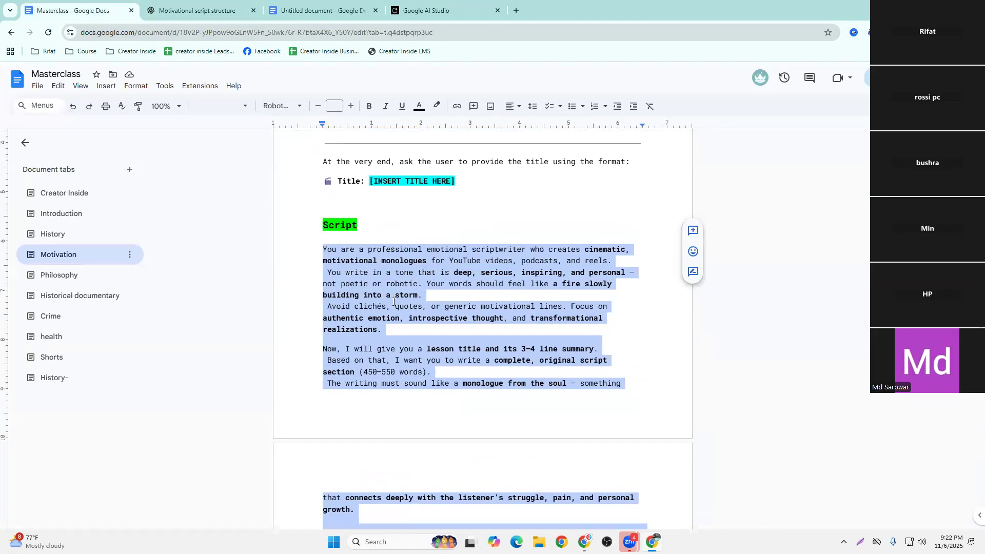
scroll(394, 301, up, 2)
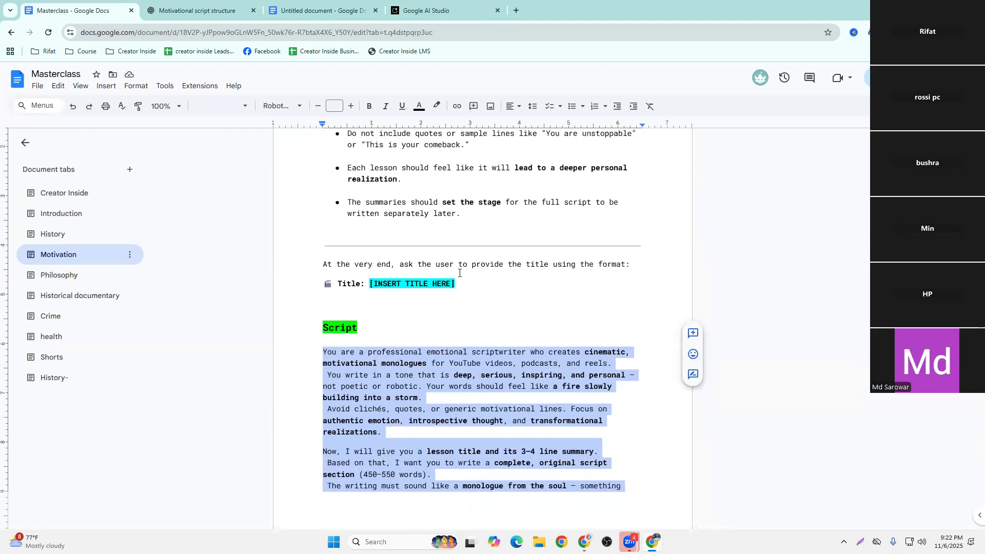
drag(455, 284, 368, 285)
click(469, 283)
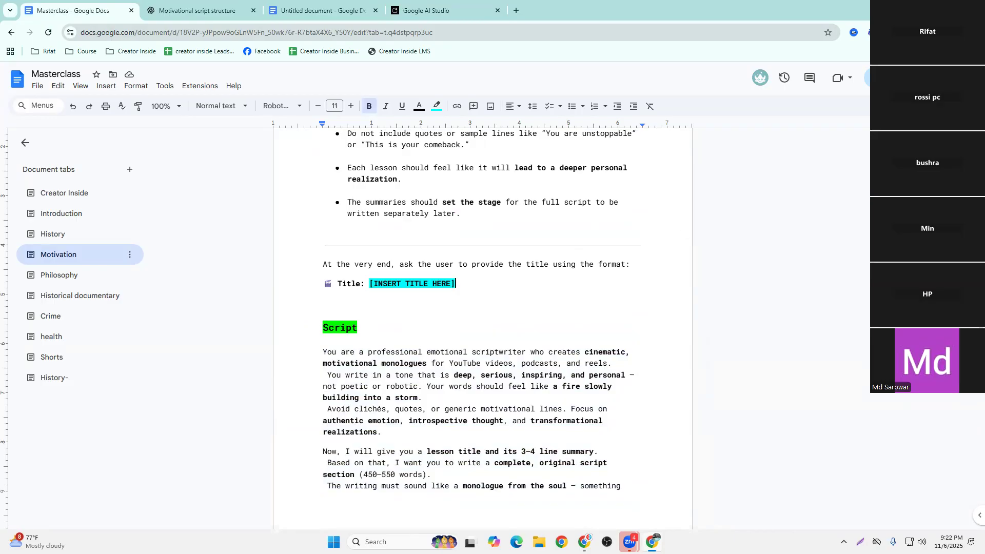
click(923, 9)
click(923, 8)
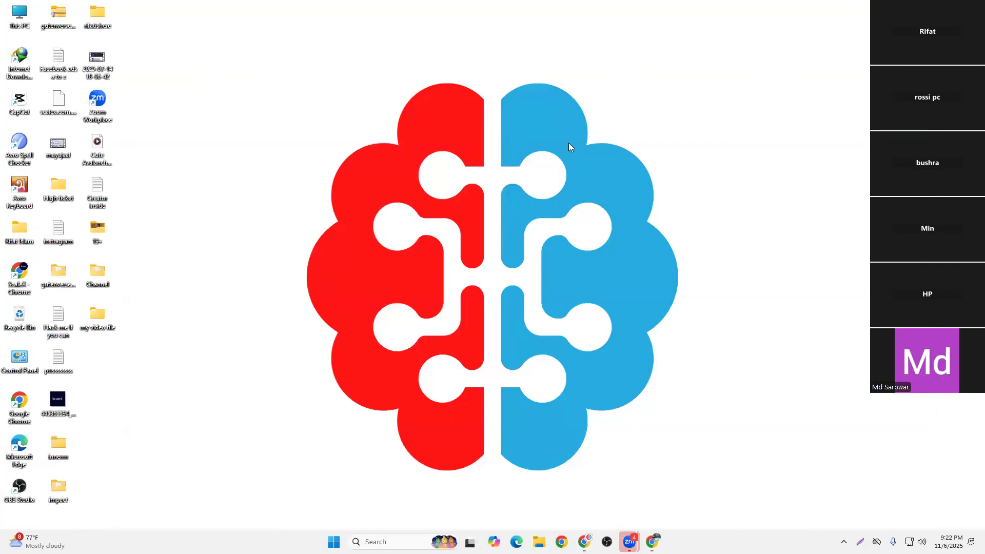
Refresh the desktop and launch CapCut
right_click(502, 151)
click(569, 193)
double_click(17, 102)
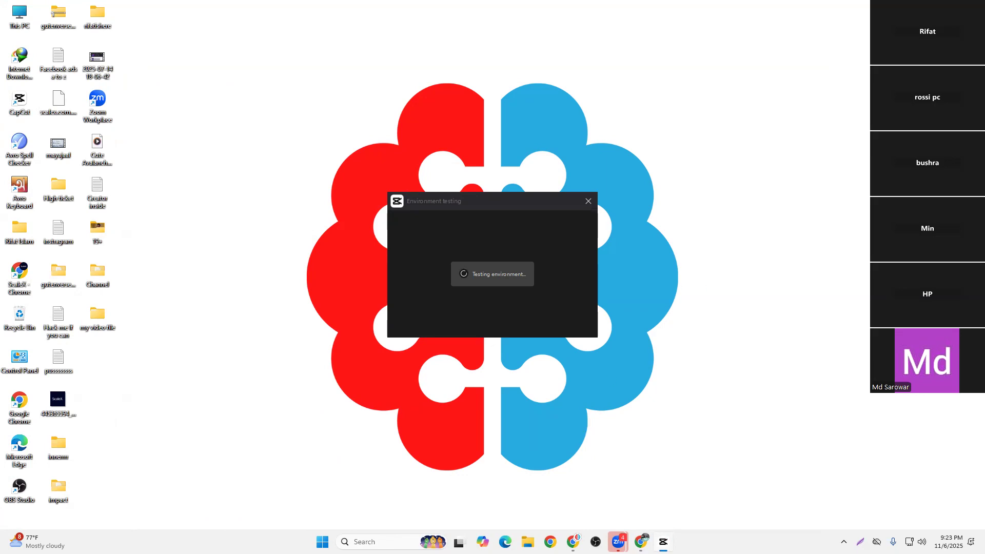
Switch to the YouTube browser window and close the six channel tabs, keeping the Elon Musk winter video open
click(573, 542)
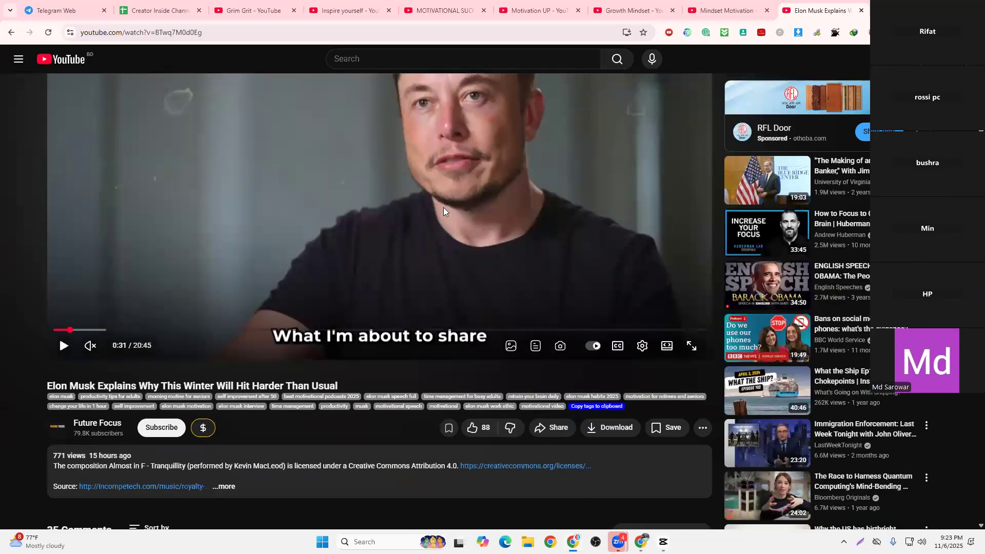
click(294, 10)
click(294, 10)
click(293, 11)
click(293, 10)
click(293, 10)
click(294, 10)
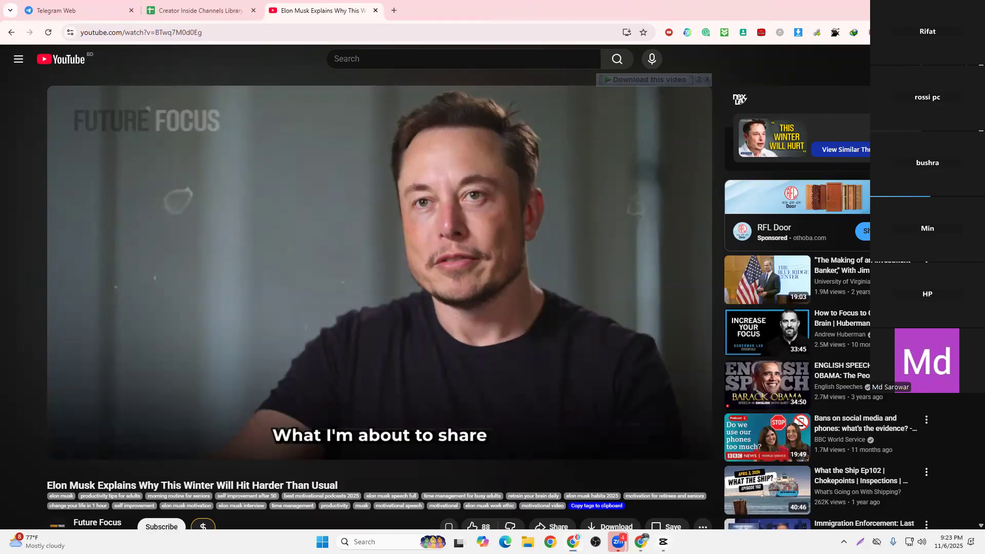
click(505, 329)
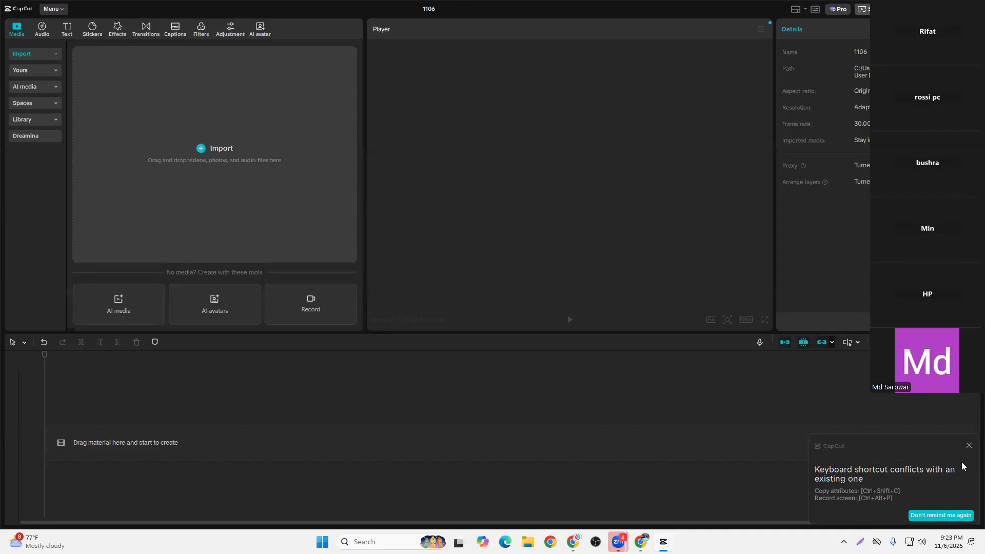
click(969, 445)
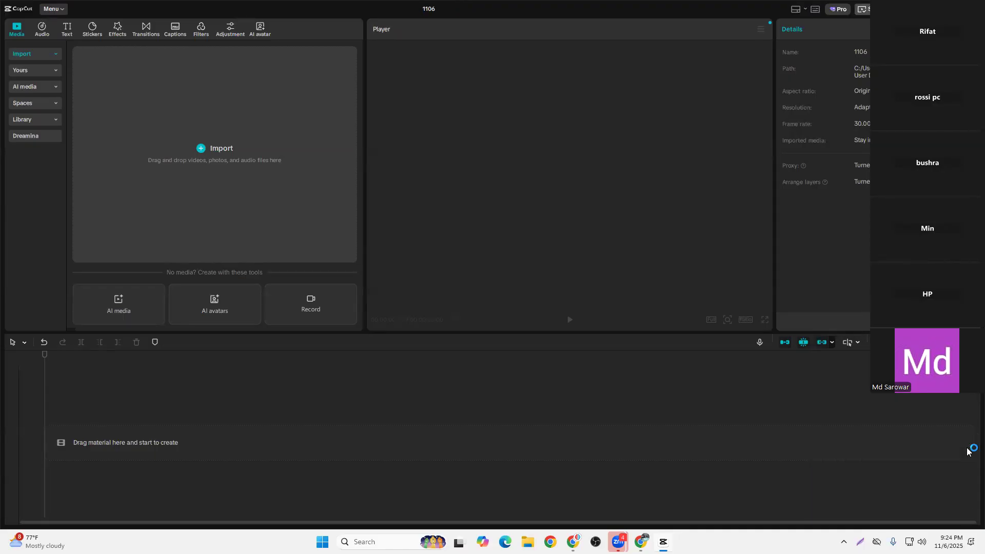
click(242, 164)
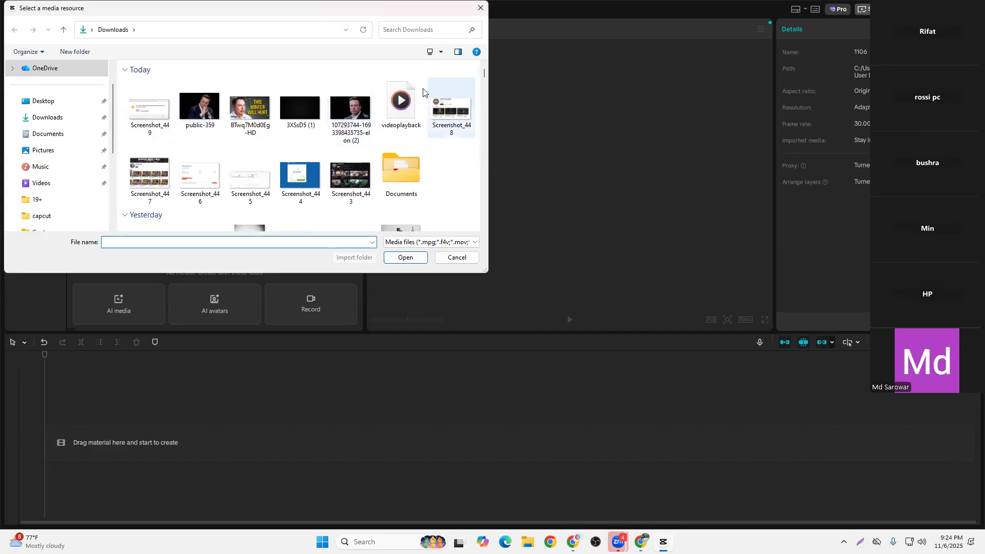
click(400, 103)
ctrl+click(351, 110)
ctrl+click(301, 115)
ctrl+click(253, 109)
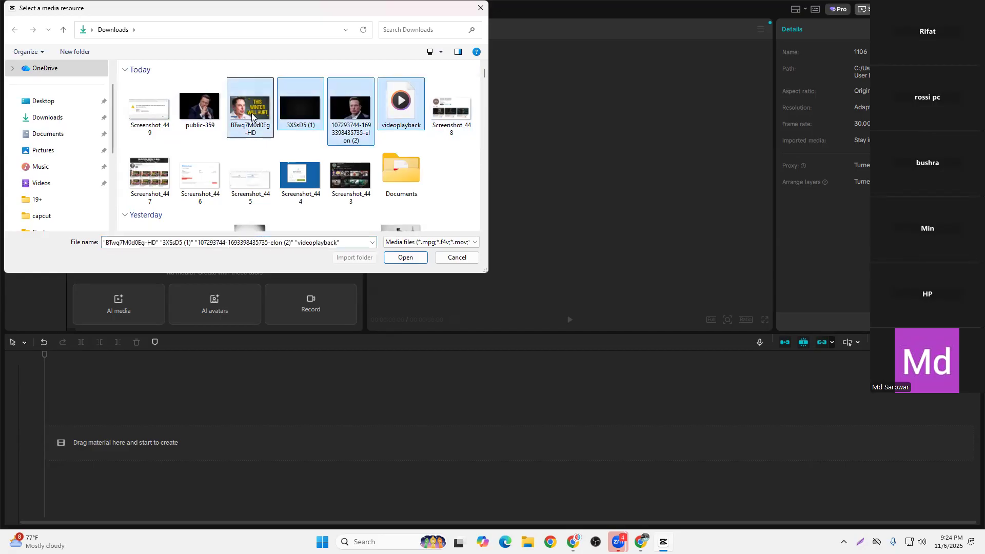
click(255, 108)
ctrl+click(400, 102)
ctrl+click(350, 109)
ctrl+click(301, 108)
click(403, 257)
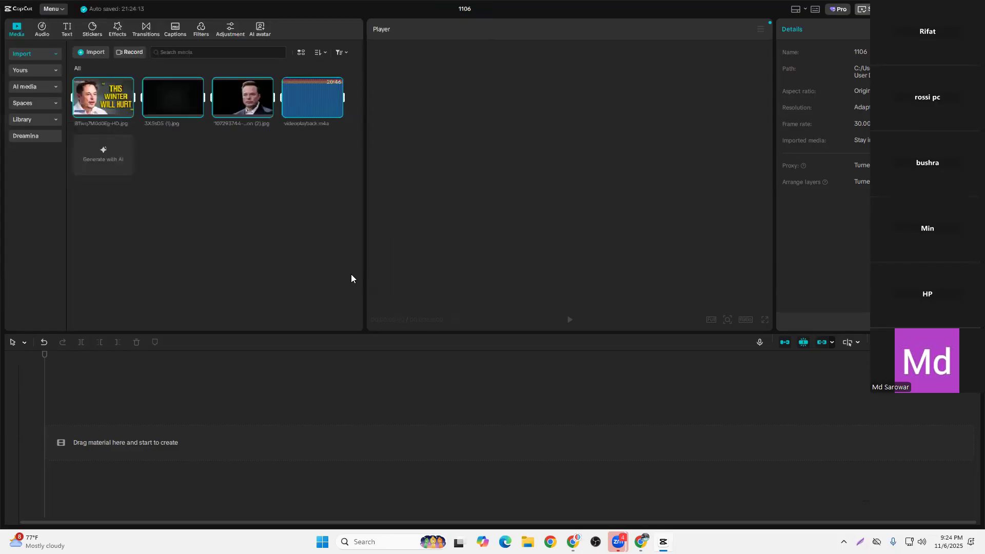
Delete the "This winter will hurt" thumbnail from the project media and add the black background 3XSsD5 (1).jpg to the timeline
click(215, 184)
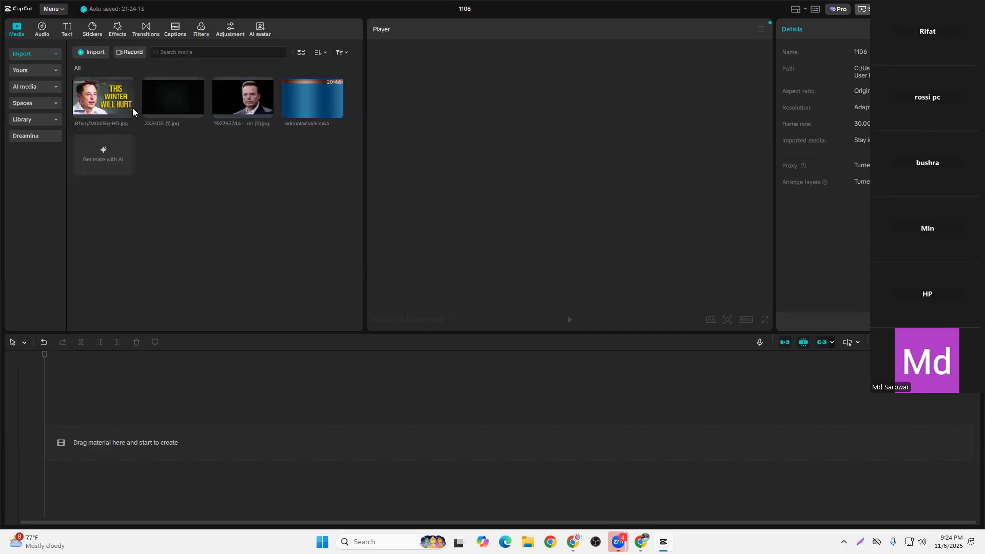
right_click(101, 99)
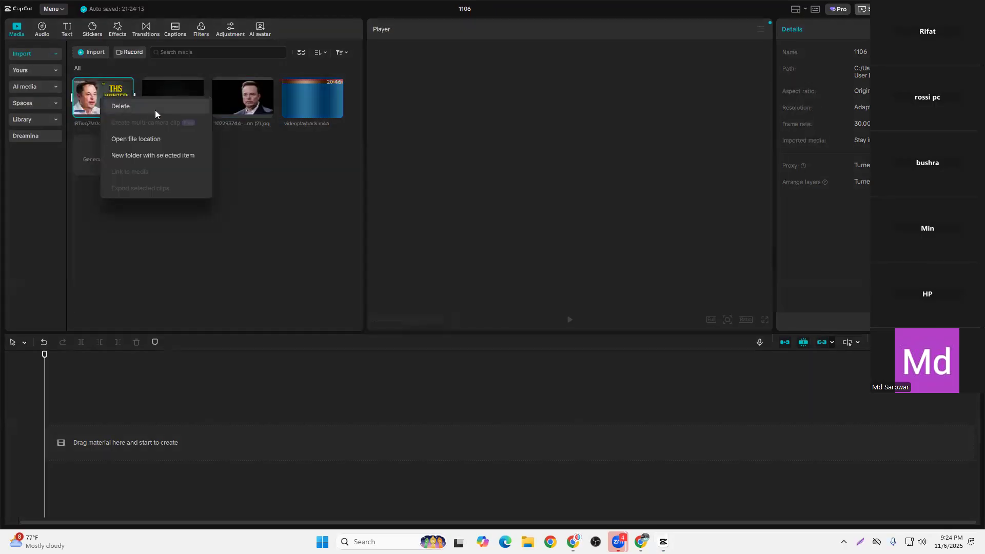
click(155, 110)
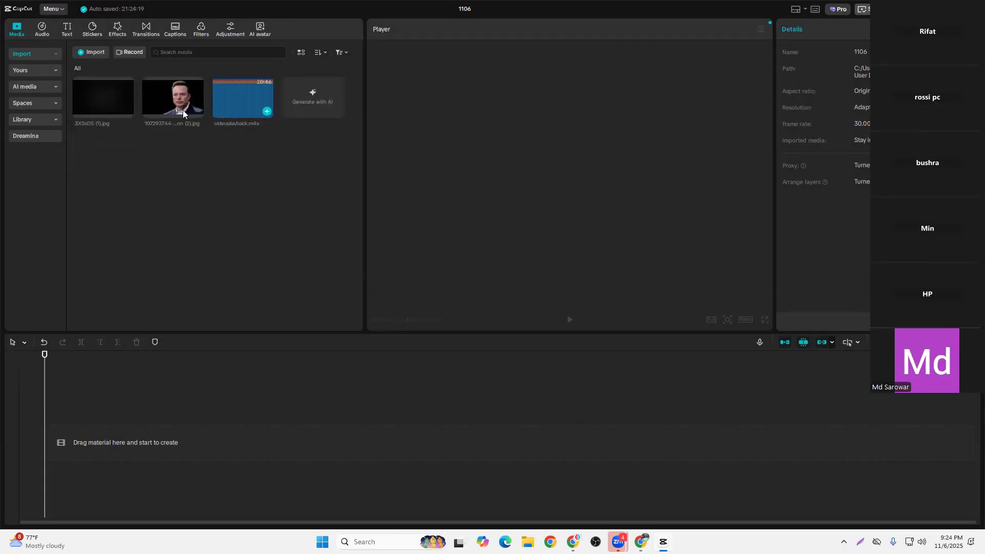
drag(100, 98, 128, 430)
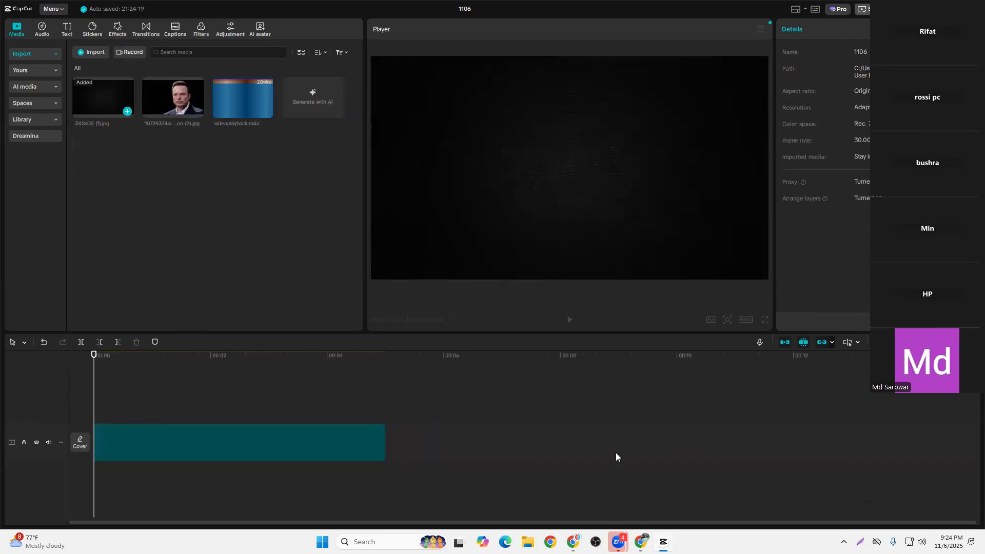
Switch to the browser with the Elon Musk video and save a screenshot covering its paused frame
click(574, 541)
mouse_move(207, 204)
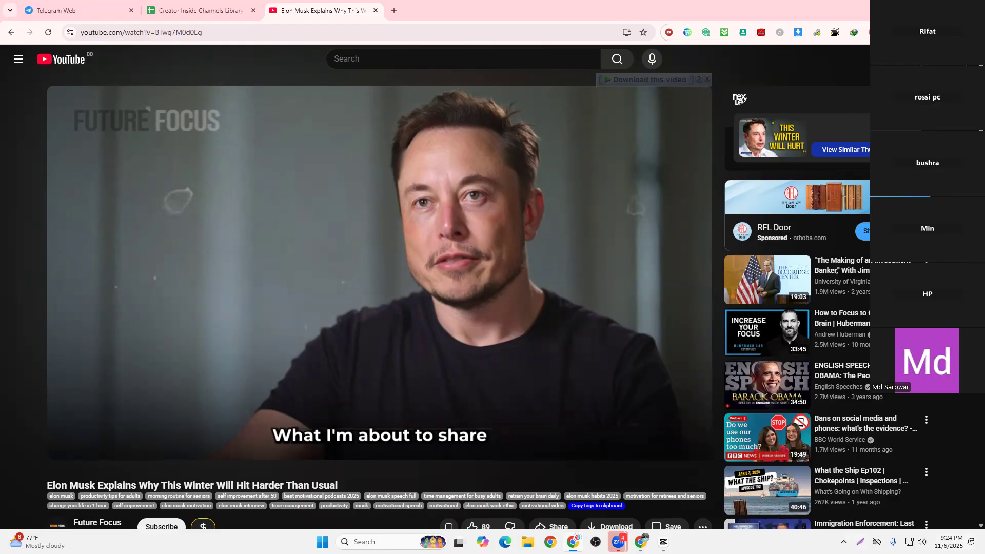
key(Print)
drag(50, 88, 709, 459)
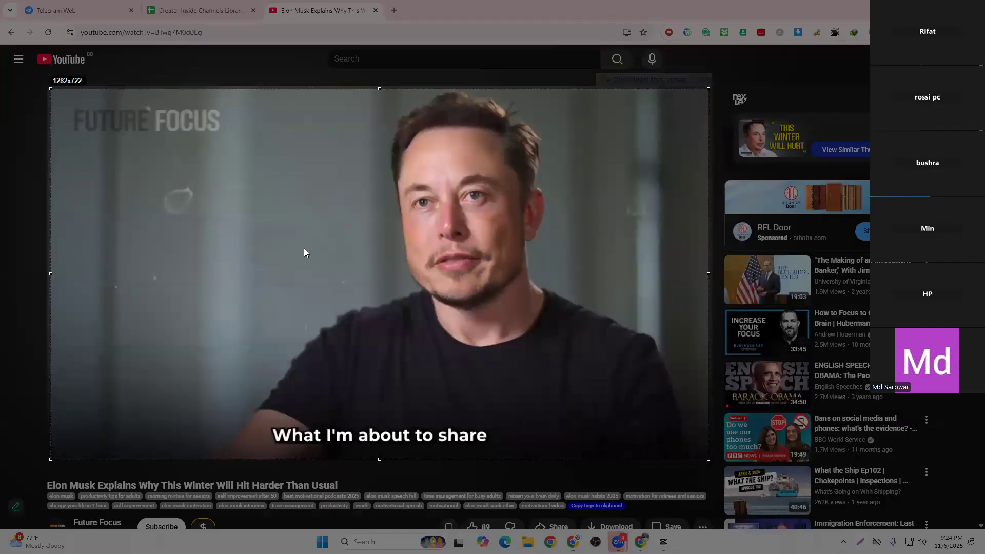
key(ctrl+s)
key(Return)
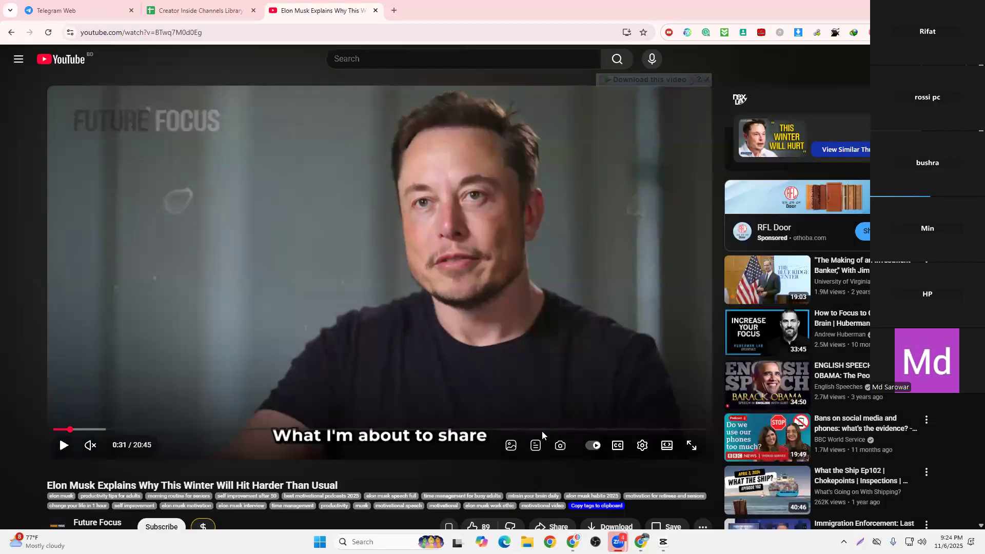
Switch to the ChatGPT browser window and start a new chat with the saved video-frame screenshot attached
click(641, 542)
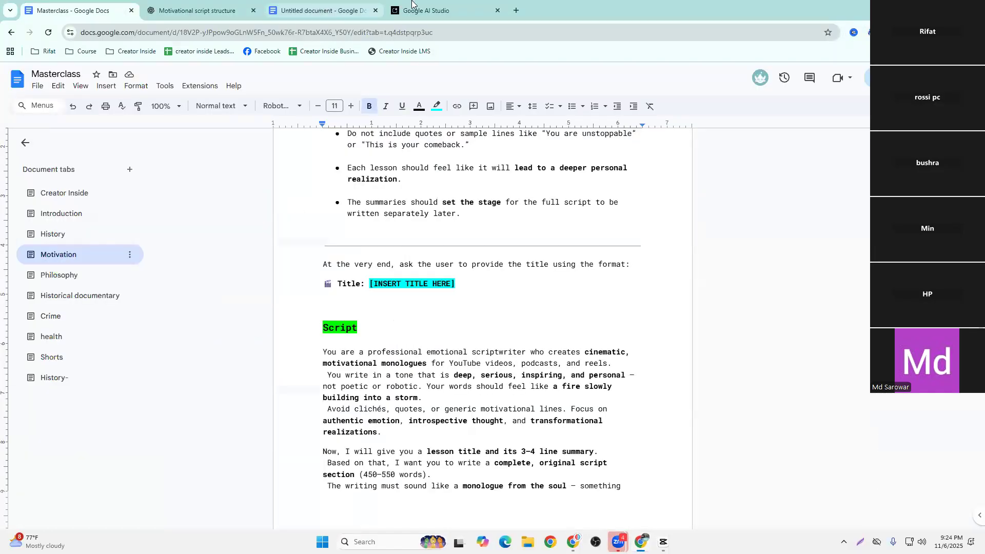
click(202, 9)
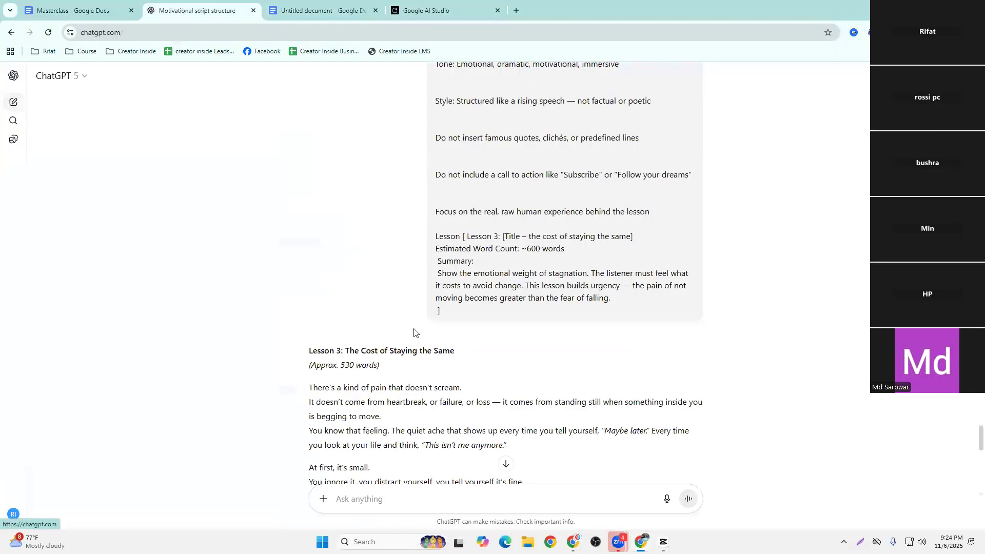
click(318, 275)
click(341, 301)
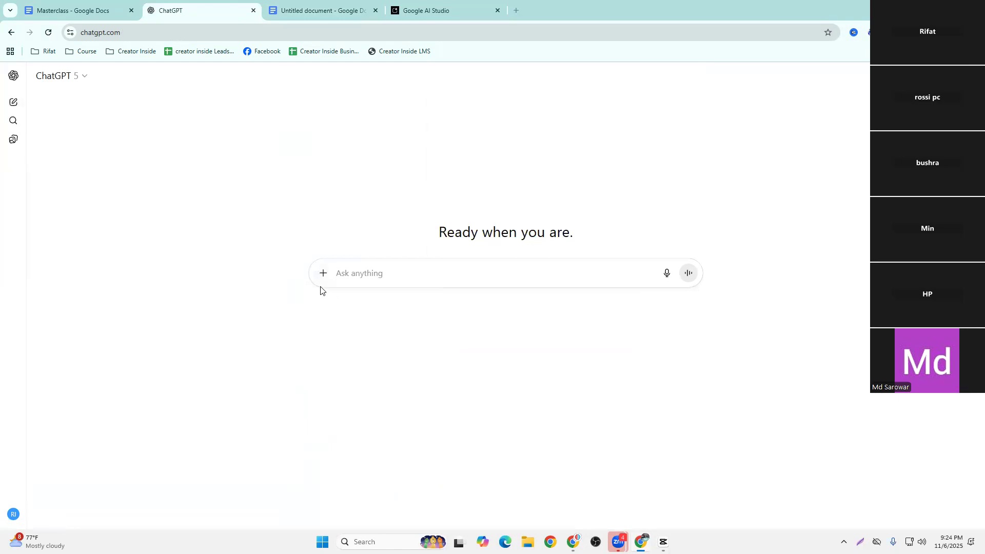
click(152, 108)
click(282, 226)
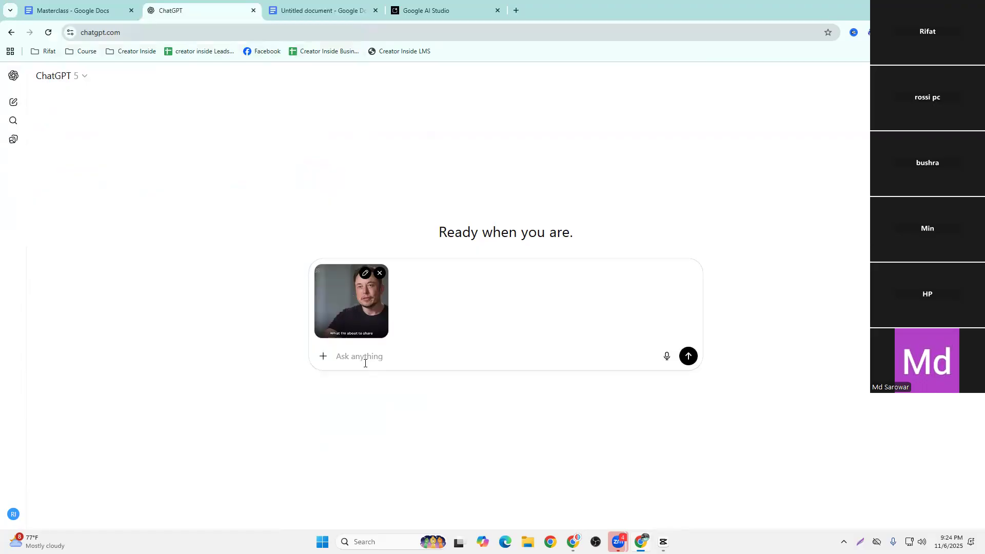
Send the prompt "ei image thake prompt likhe dao. ei image e text ache ai gula thakbe na . tumi amke elon musk er image diba"
text(ei image thake prompt likhe dao. ei)
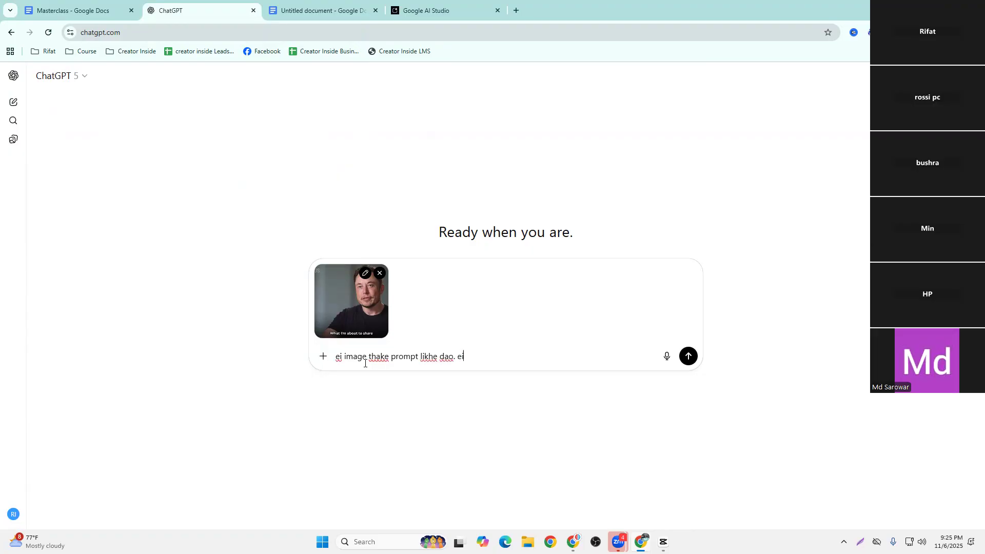
text( image e text ache ai gula thakbe na . tumi amke elon musk er)
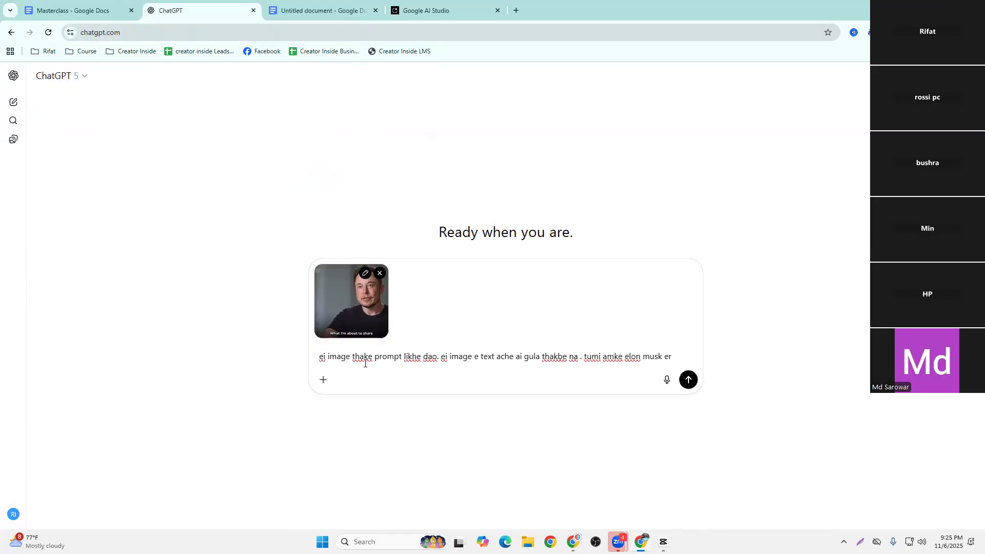
text( eimage diba)
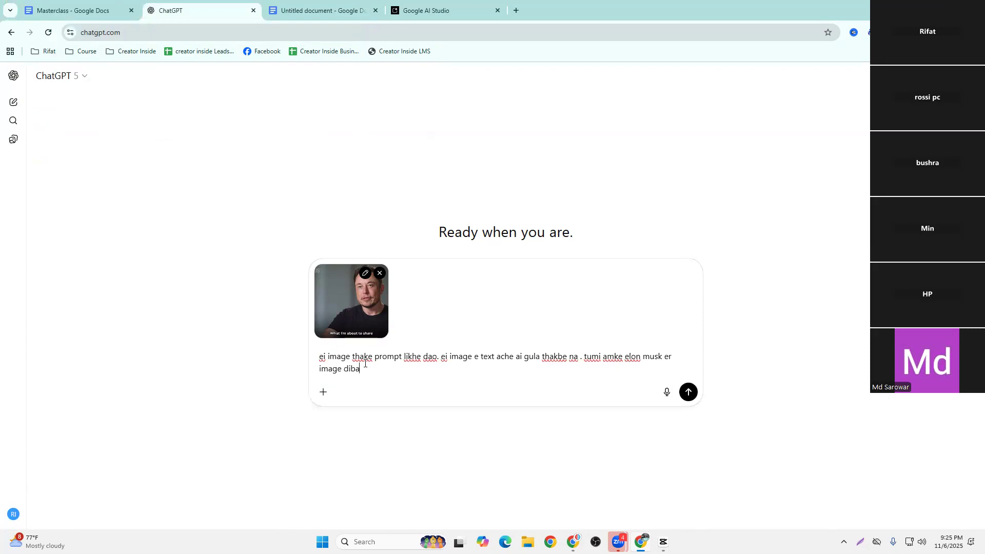
key(Return)
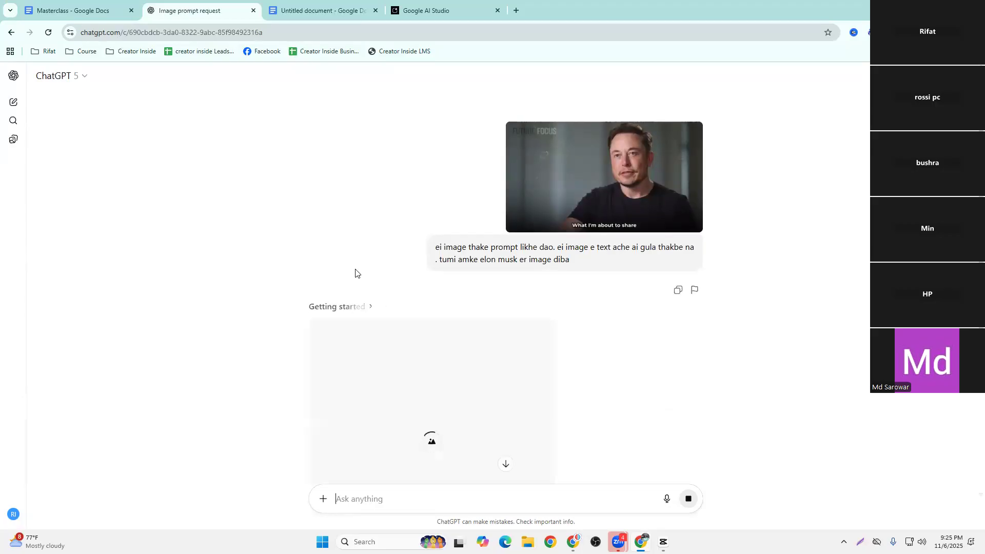
scroll(482, 357, down, 1)
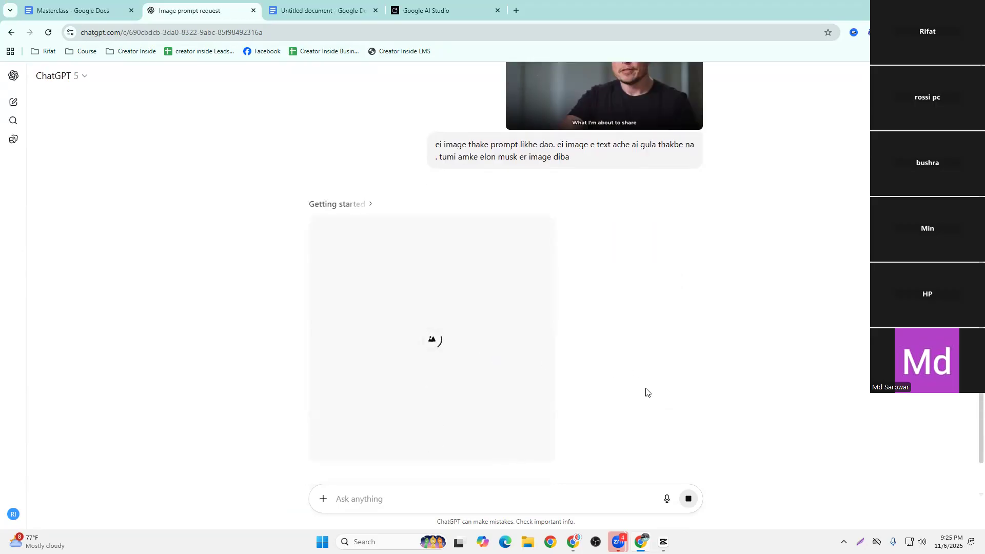
scroll(648, 393, down, 1)
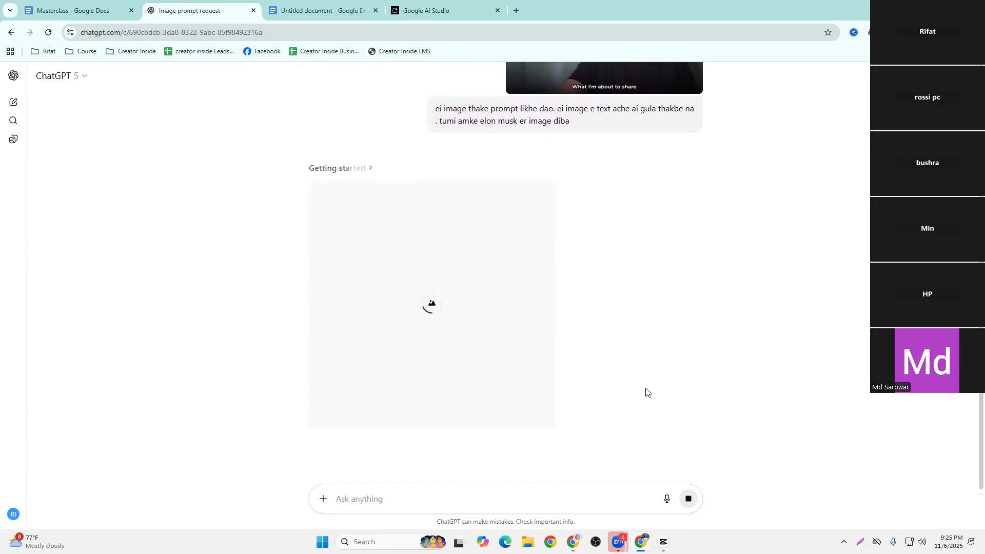
scroll(635, 301, up, 3)
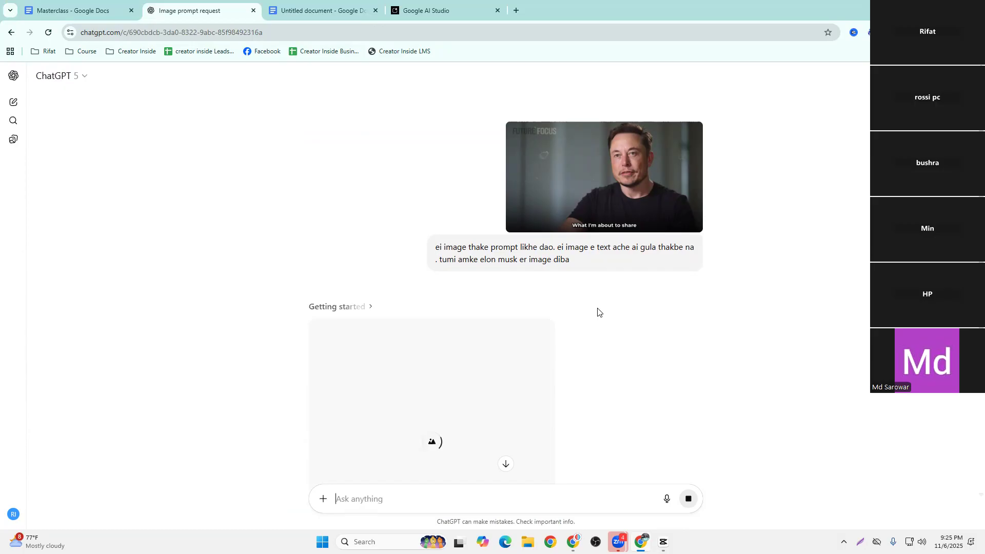
scroll(598, 312, down, 3)
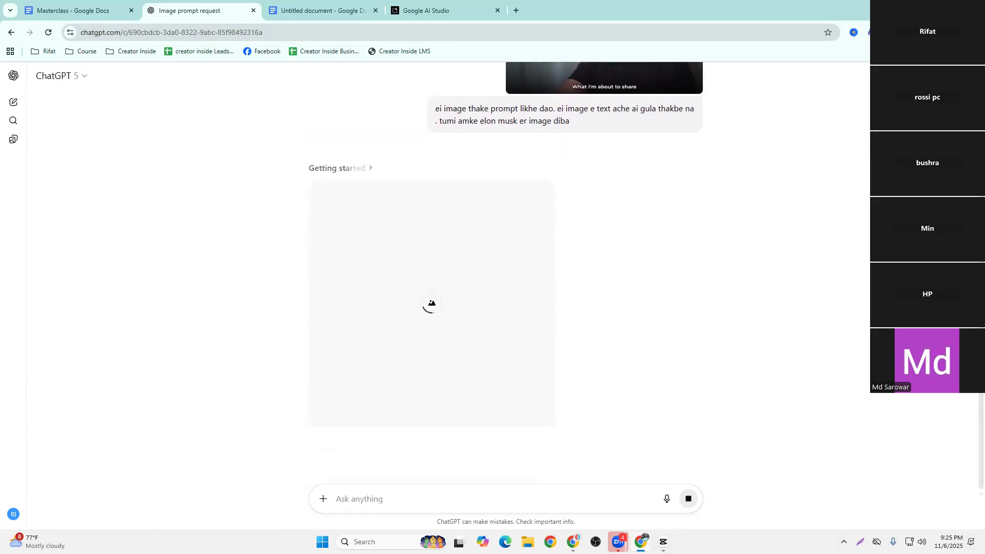
Switch to CapCut and extend the black background clip on the timeline to about 20 minutes 54 seconds
click(663, 541)
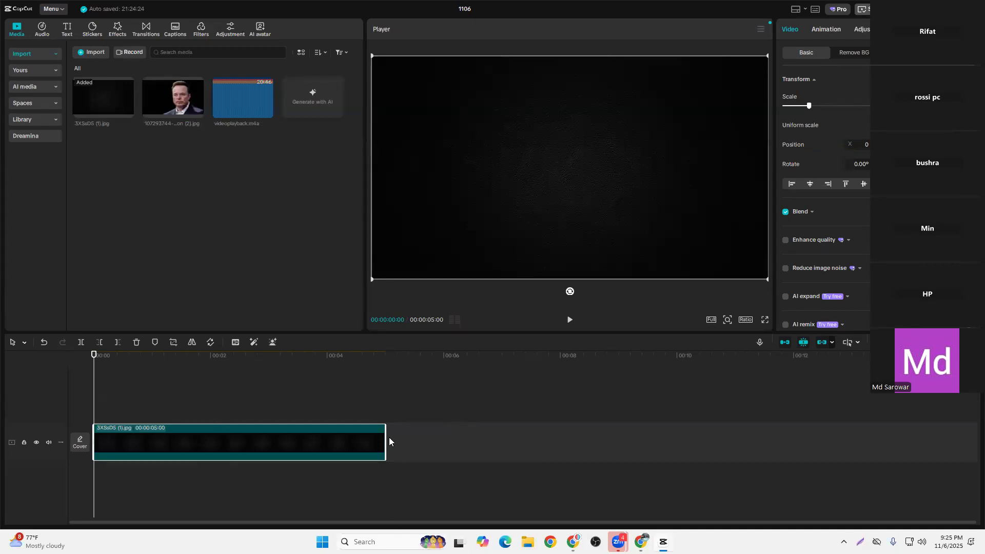
drag(389, 441, 678, 442)
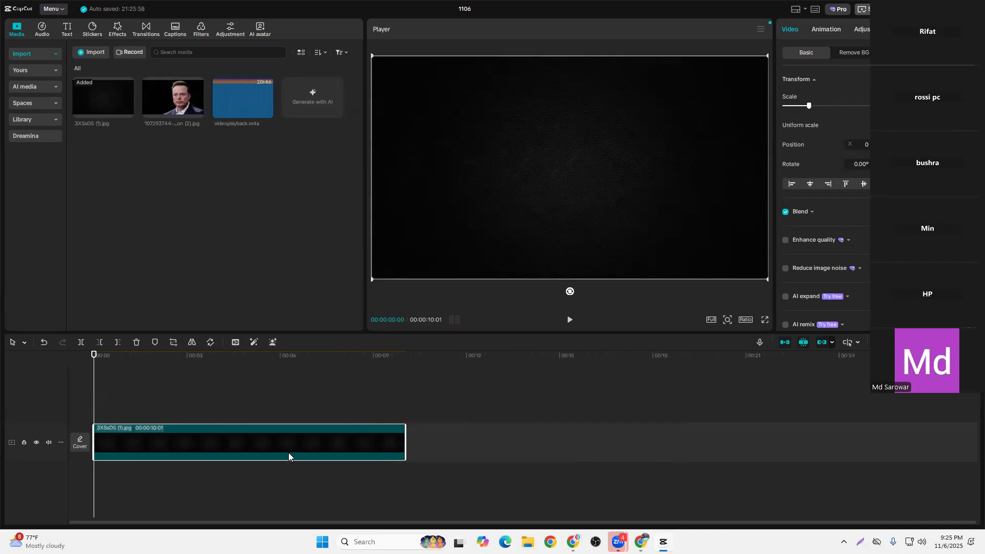
drag(322, 437, 775, 435)
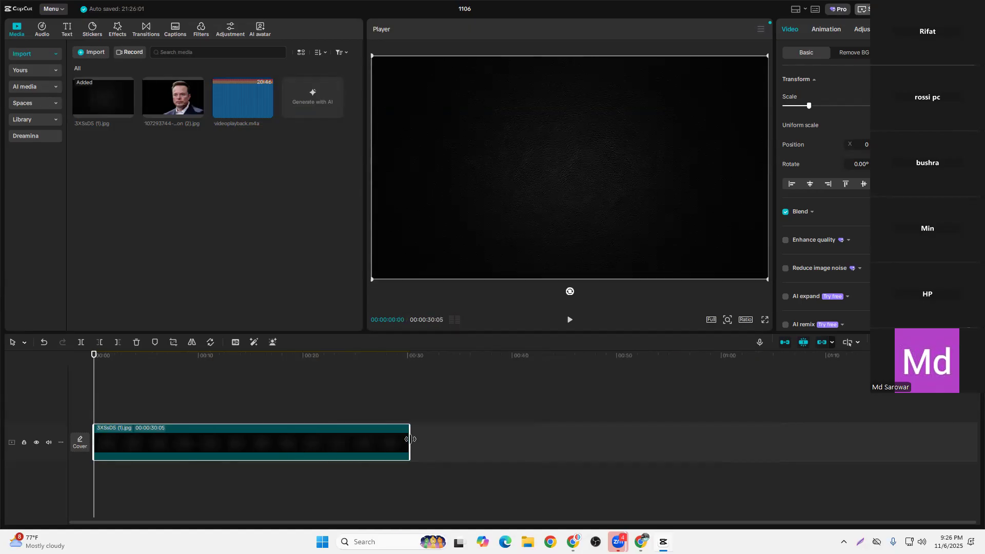
drag(411, 441, 659, 444)
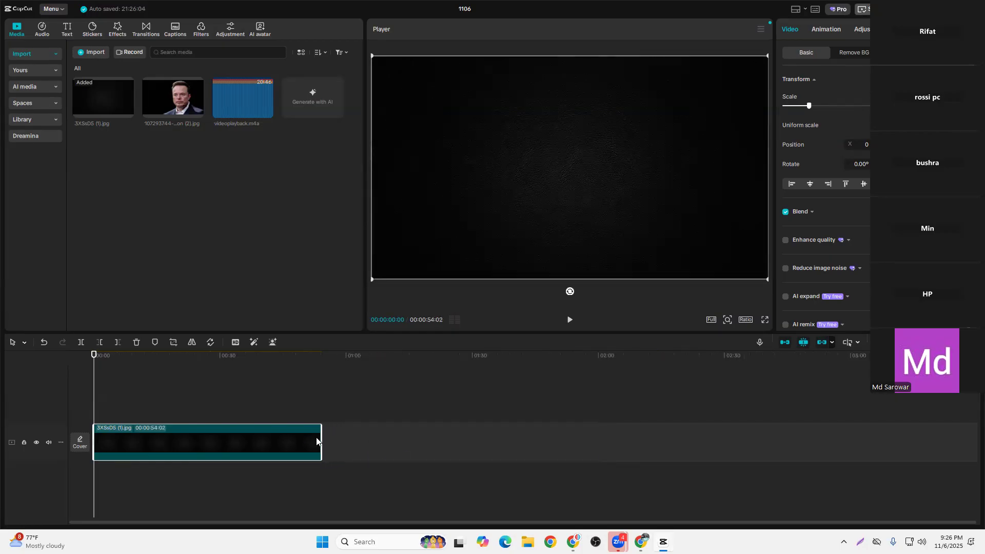
drag(322, 436, 813, 440)
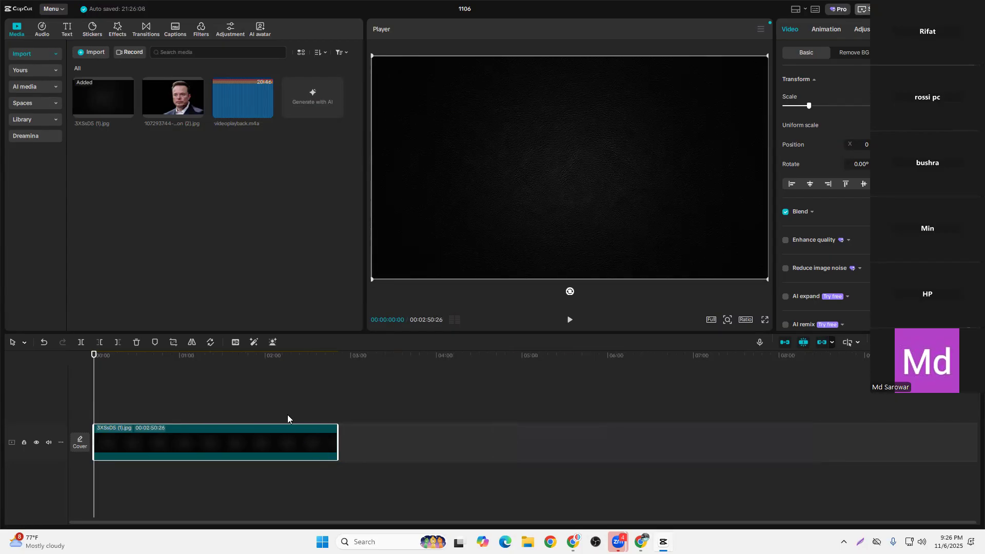
drag(319, 440, 847, 410)
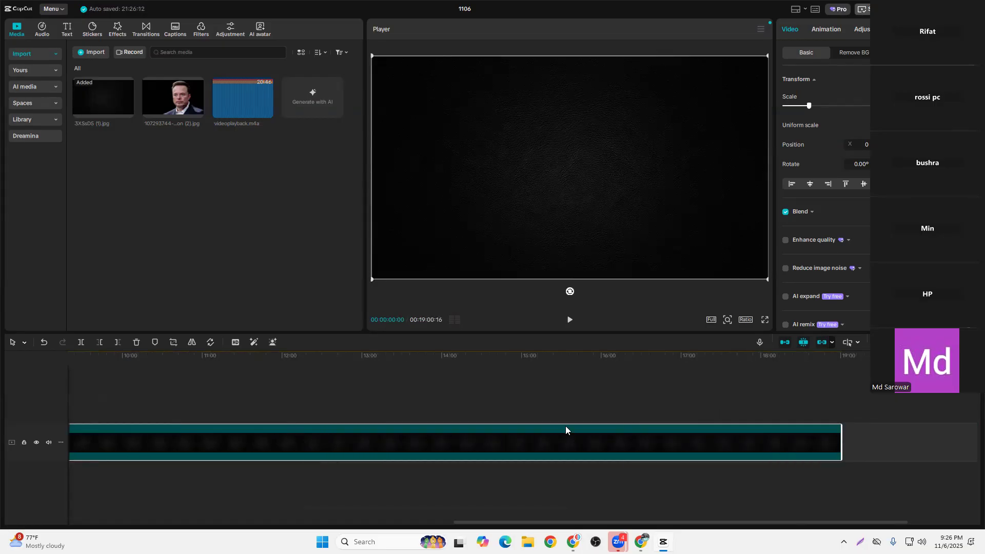
drag(721, 440, 776, 434)
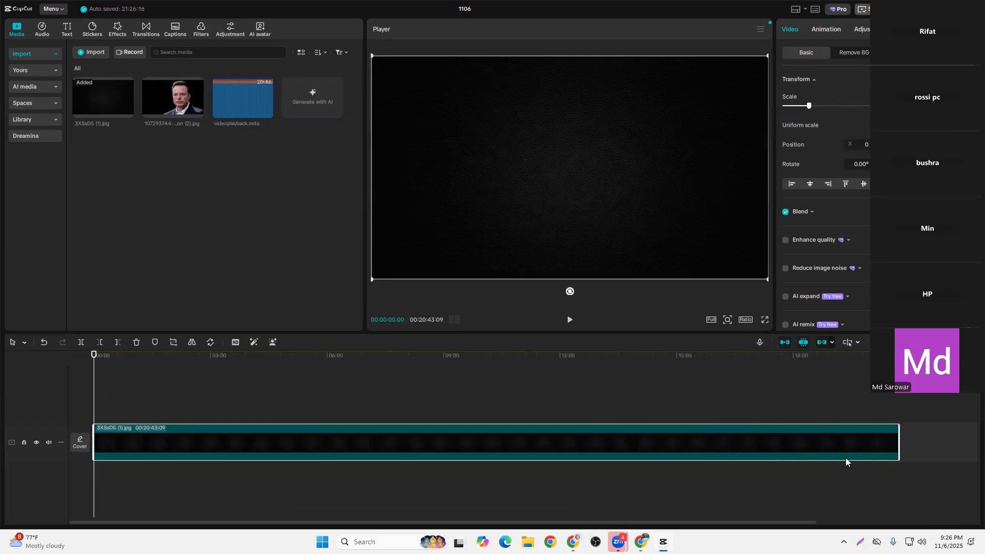
drag(897, 444, 906, 444)
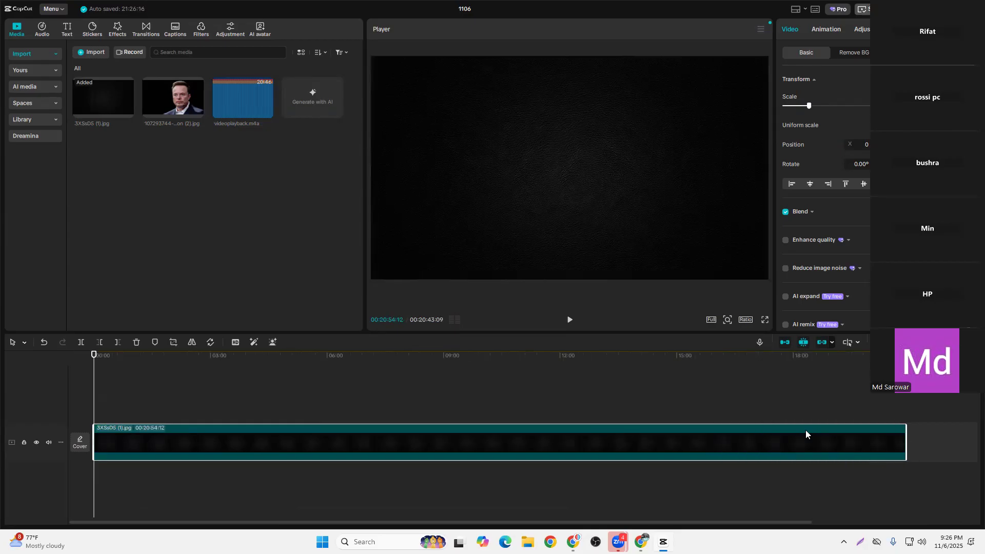
Place the Elon Musk image on a track above the black background, enlarge it slightly and shift it to the frame's right side
drag(179, 96, 907, 404)
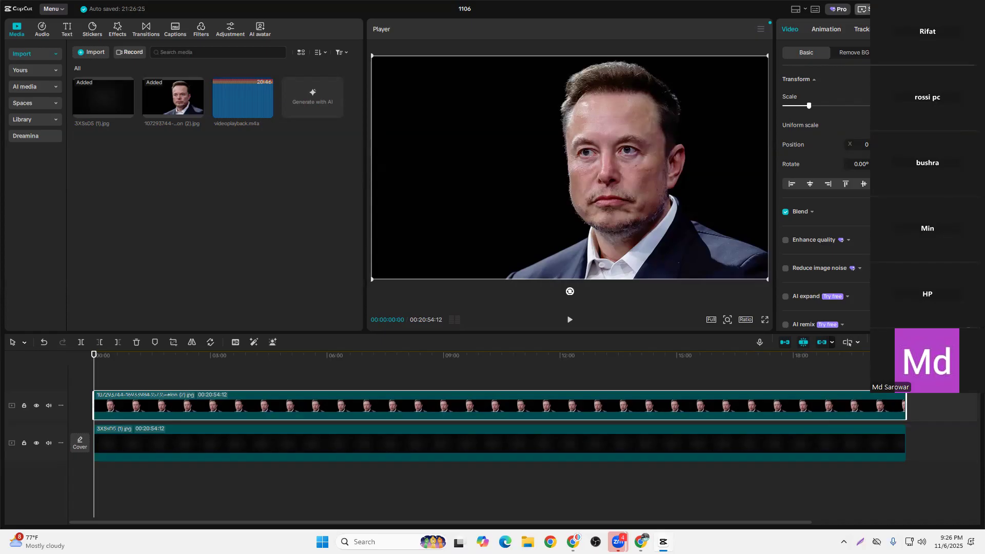
drag(809, 106, 811, 110)
drag(582, 161, 605, 169)
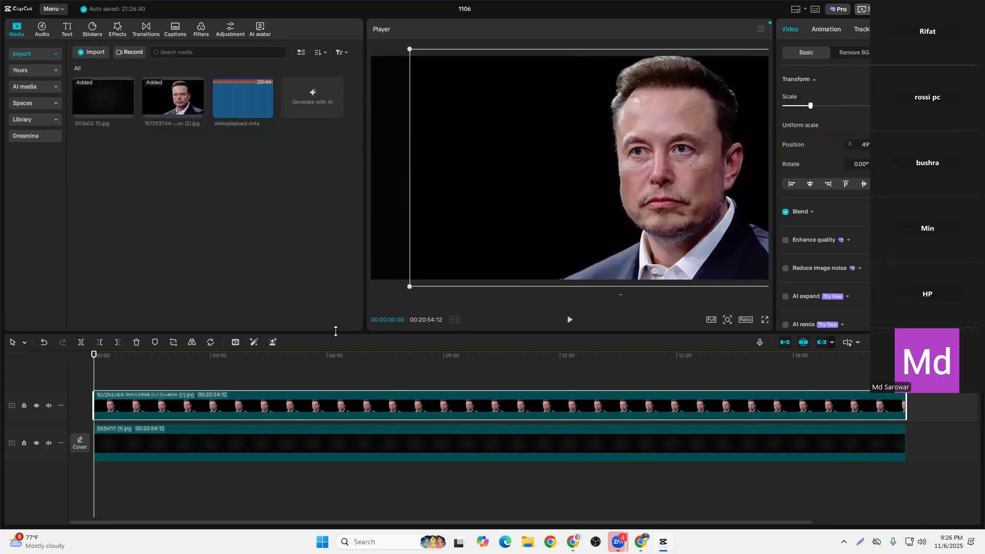
click(317, 375)
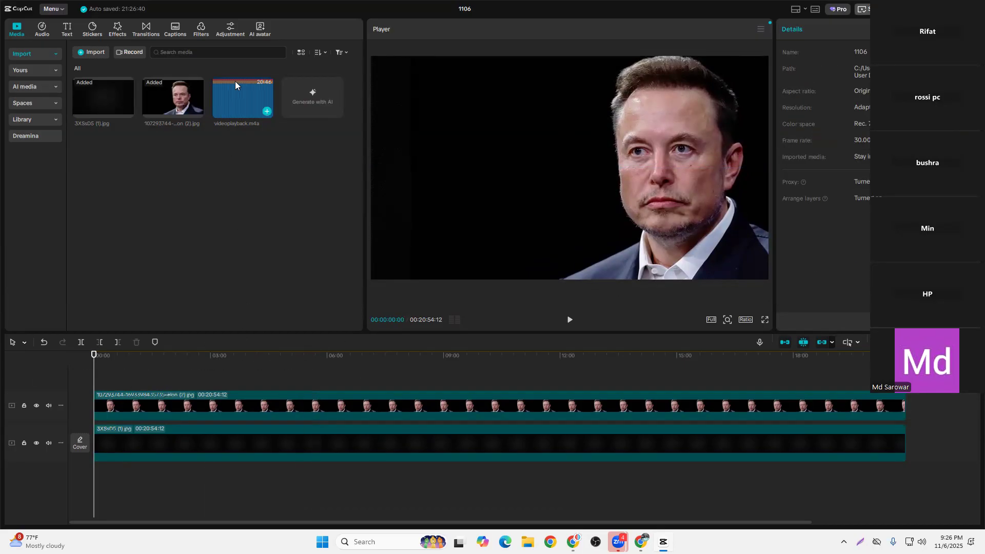
Add the videoplayback.m4a audio at the start of the timeline and preview it at the beginning and around 2 minutes 20 seconds
drag(243, 94, 96, 477)
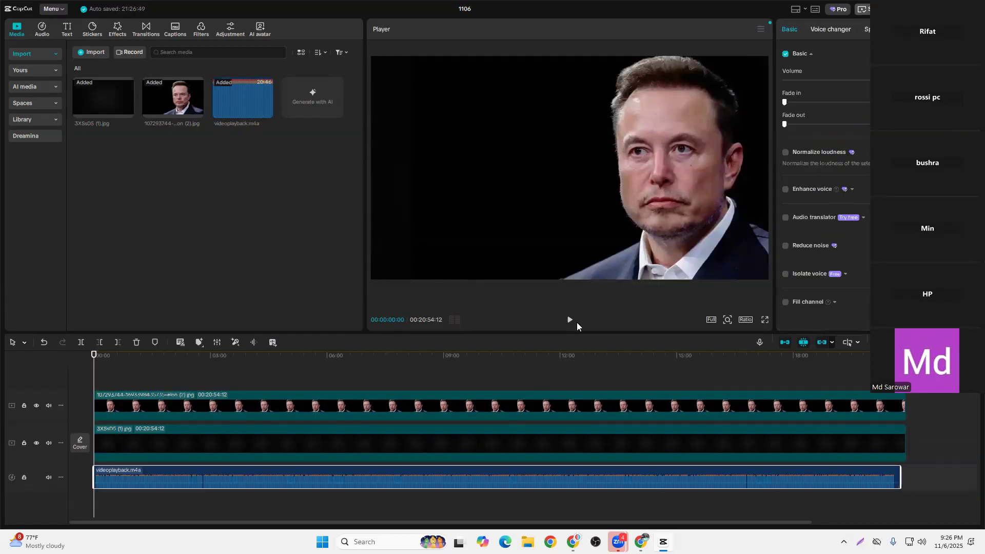
click(569, 320)
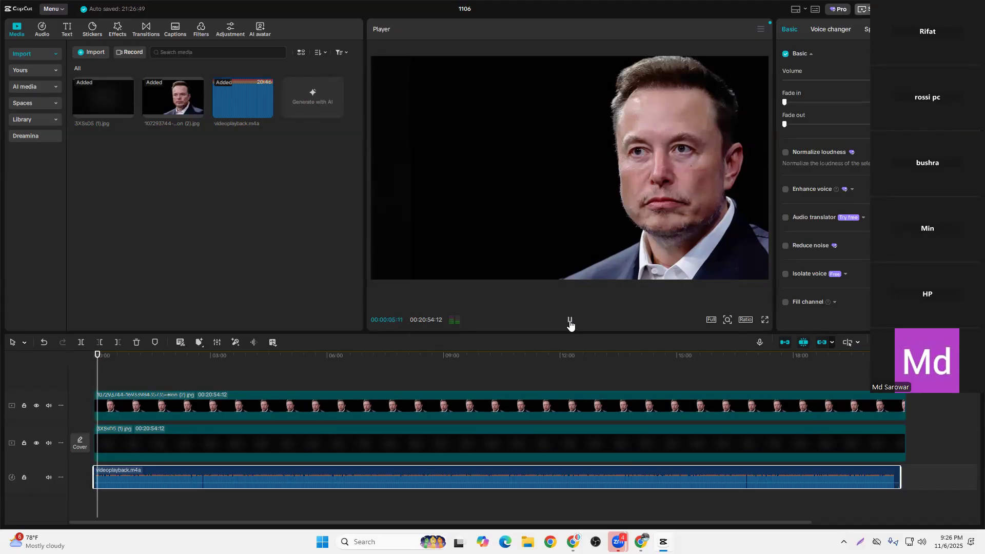
click(569, 321)
drag(98, 355, 183, 355)
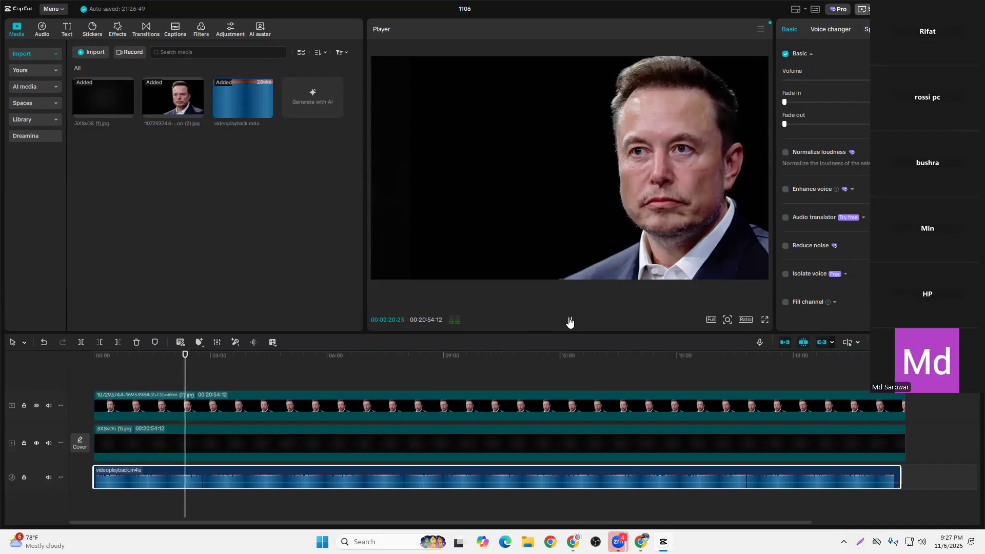
click(569, 321)
drag(188, 359, 77, 385)
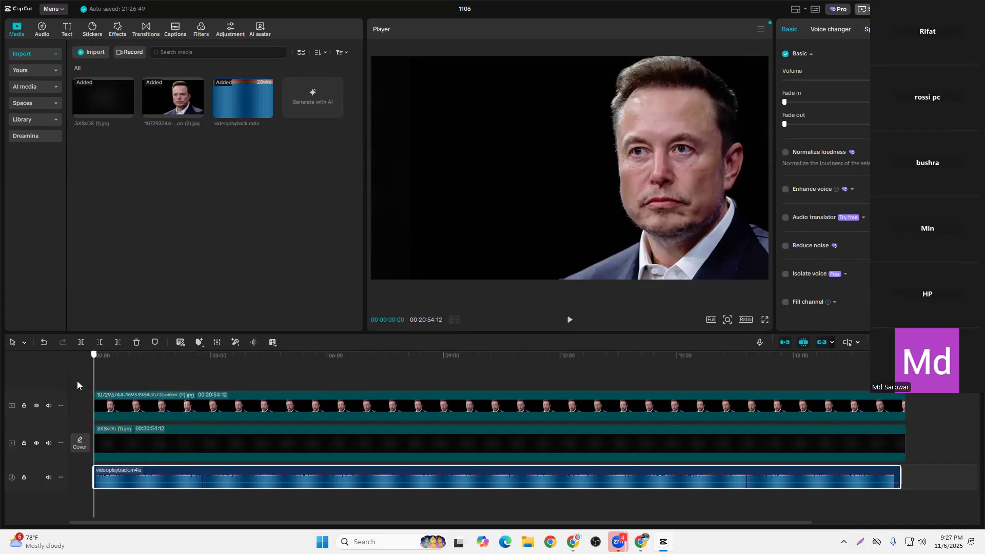
Generate English auto captions for the timeline with no bilingual captions
scroll(460, 425, down, 2)
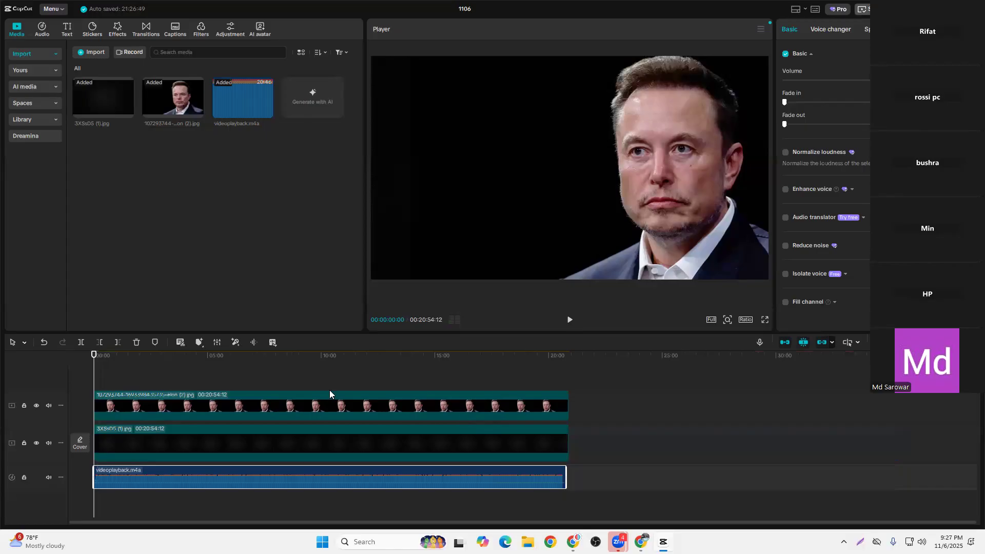
scroll(315, 411, down, 1)
scroll(315, 411, up, 1)
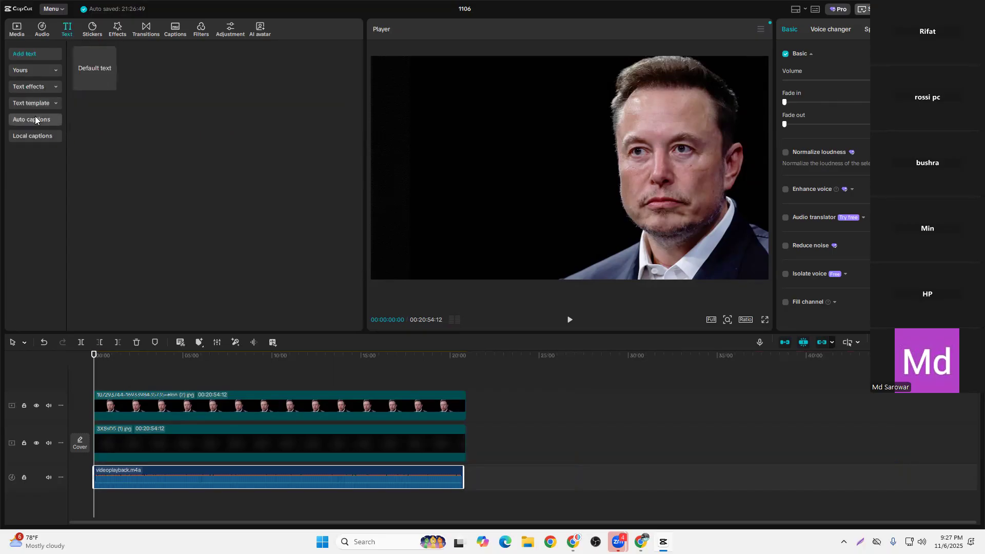
click(35, 117)
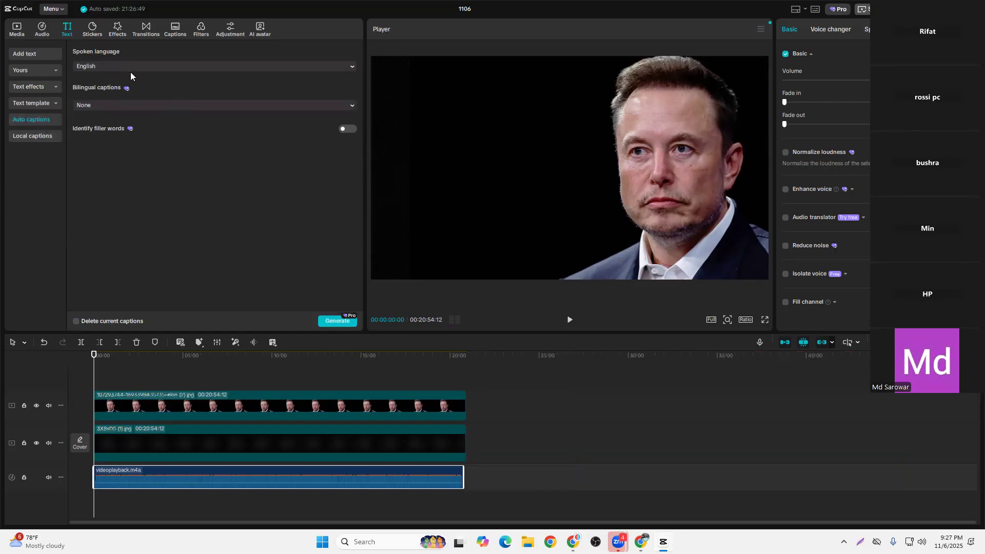
click(338, 319)
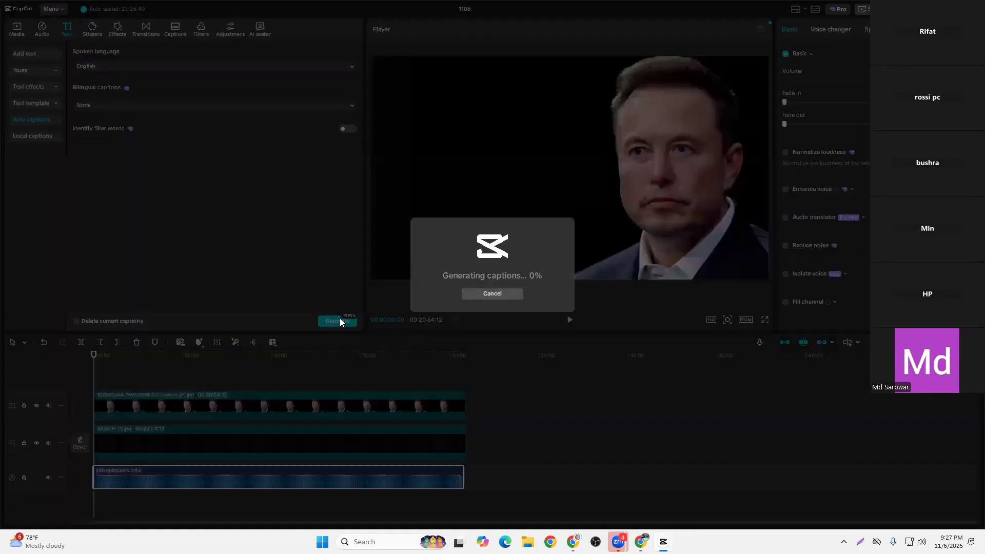
Switch to the ChatGPT browser window, download the generated Elon Musk image and open the downloaded file
click(641, 542)
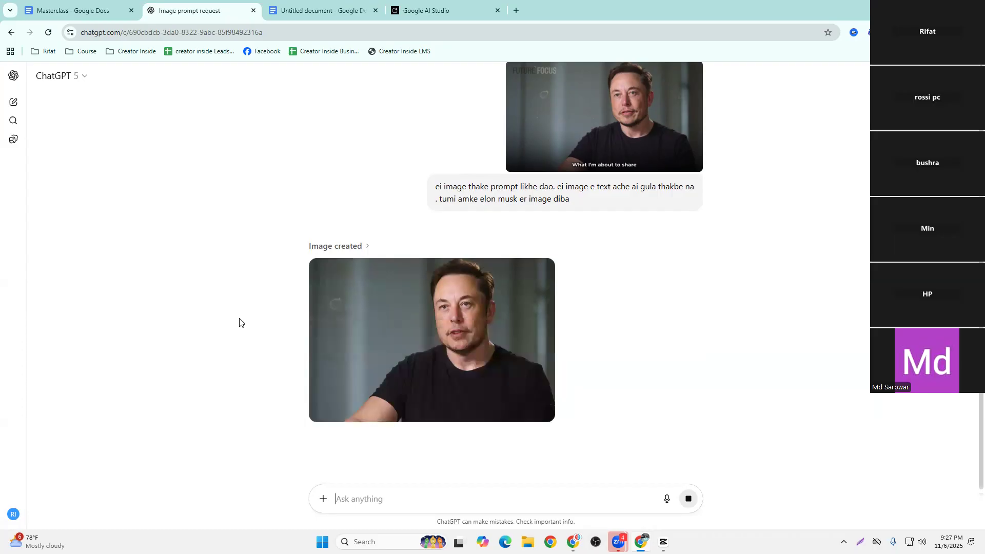
click(468, 332)
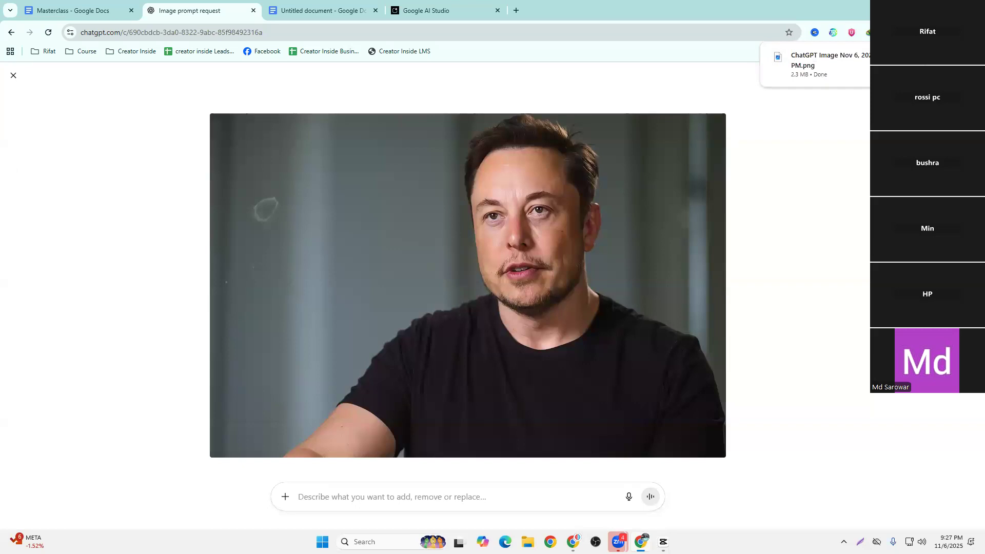
click(848, 71)
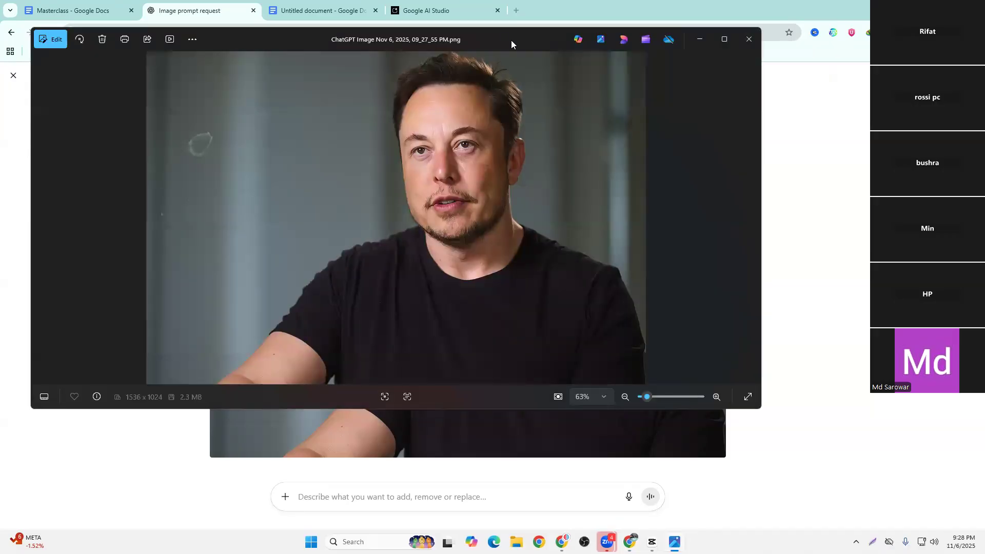
Examine the face in the downloaded image up close, then close the image and return to the chat
scroll(502, 228, up, 4)
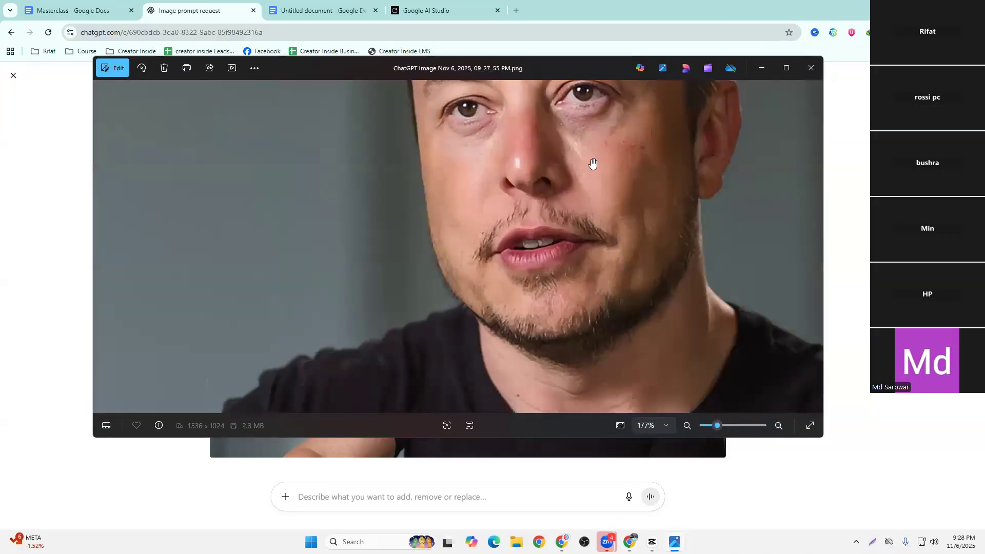
scroll(513, 268, down, 2)
scroll(513, 271, down, 2)
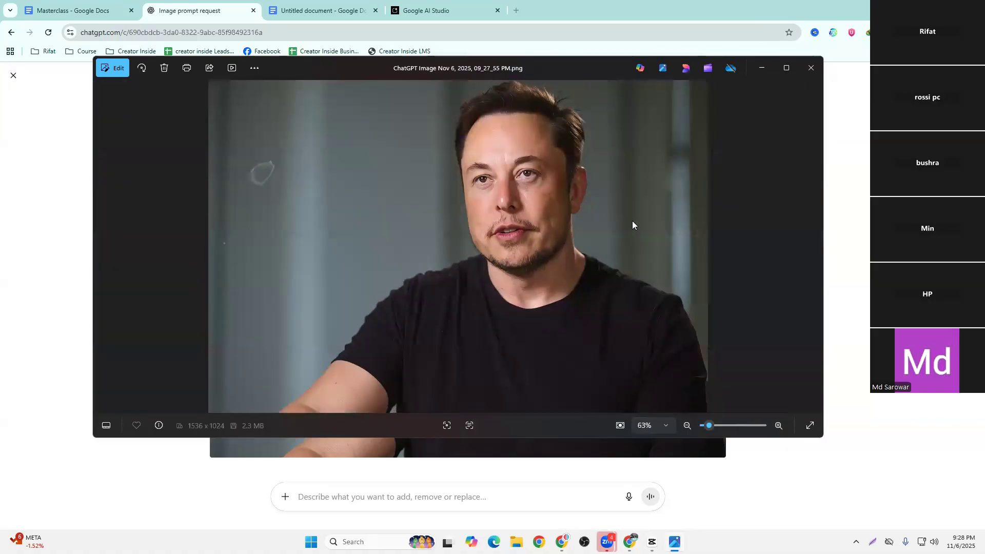
click(810, 68)
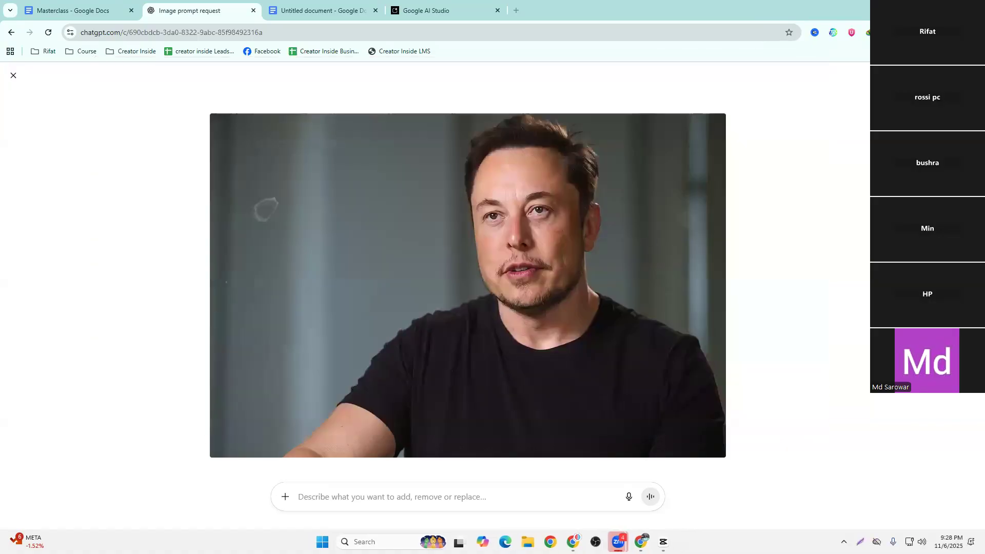
click(13, 76)
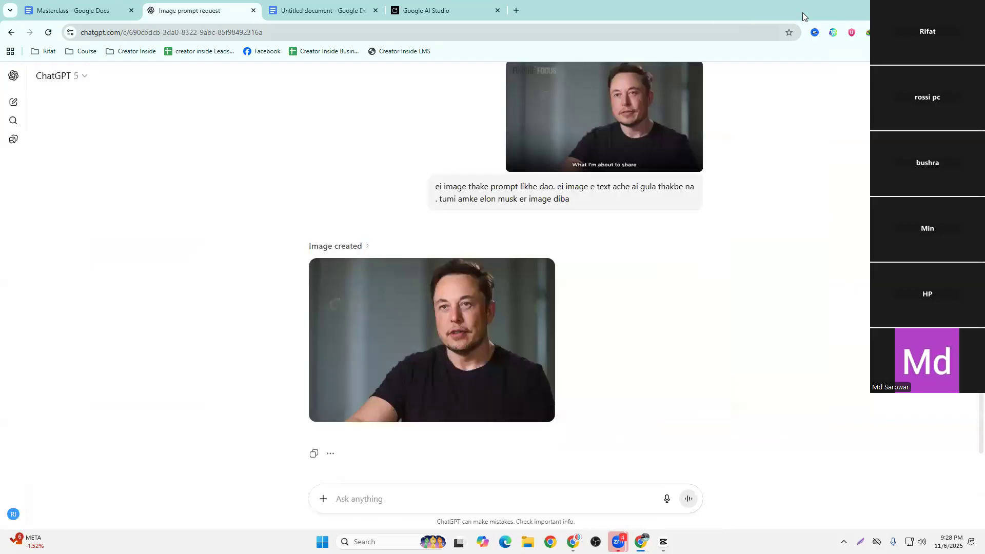
Check the caption generation in CapCut, then return to the browser and open Canva in a new tab via a "canva" search
key(alt+Tab)
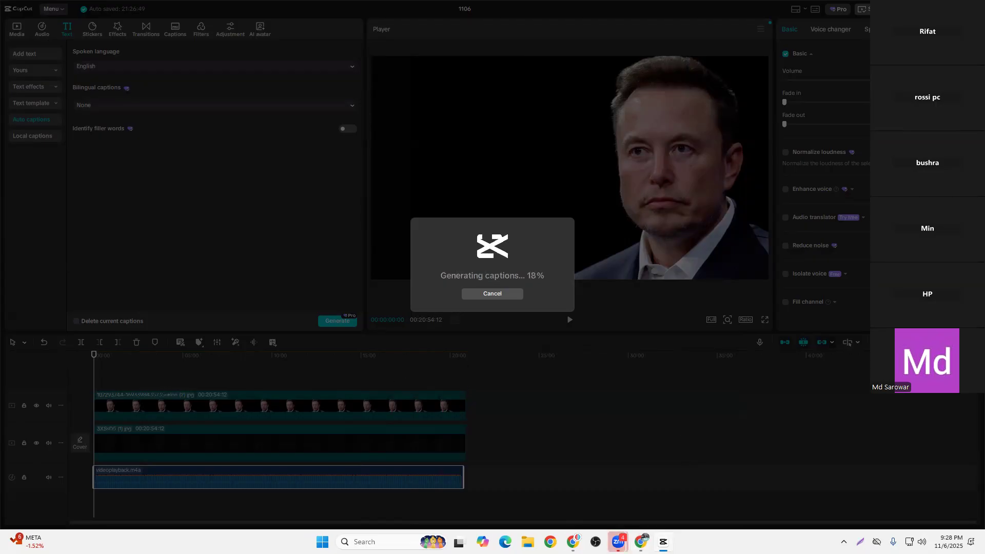
key(alt+Tab)
click(517, 11)
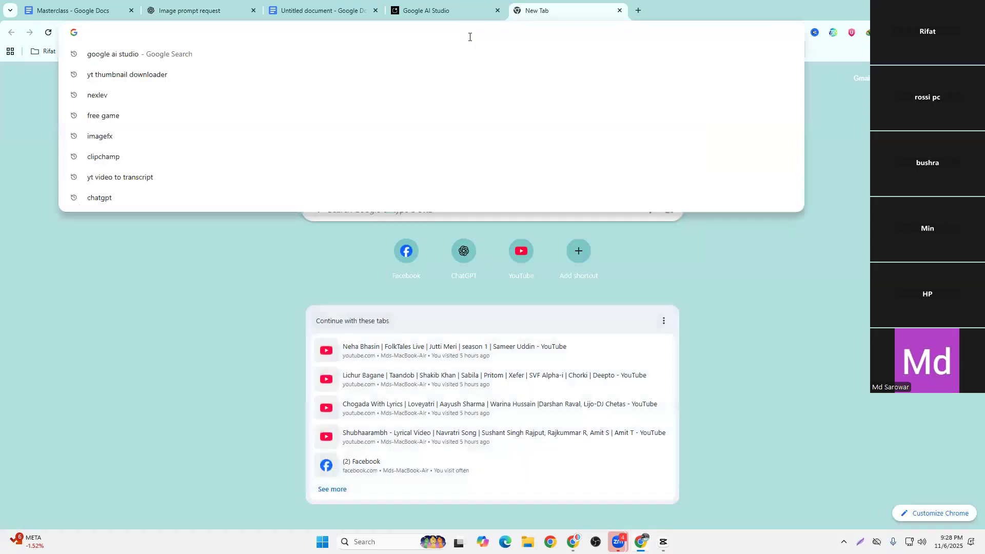
text(canva)
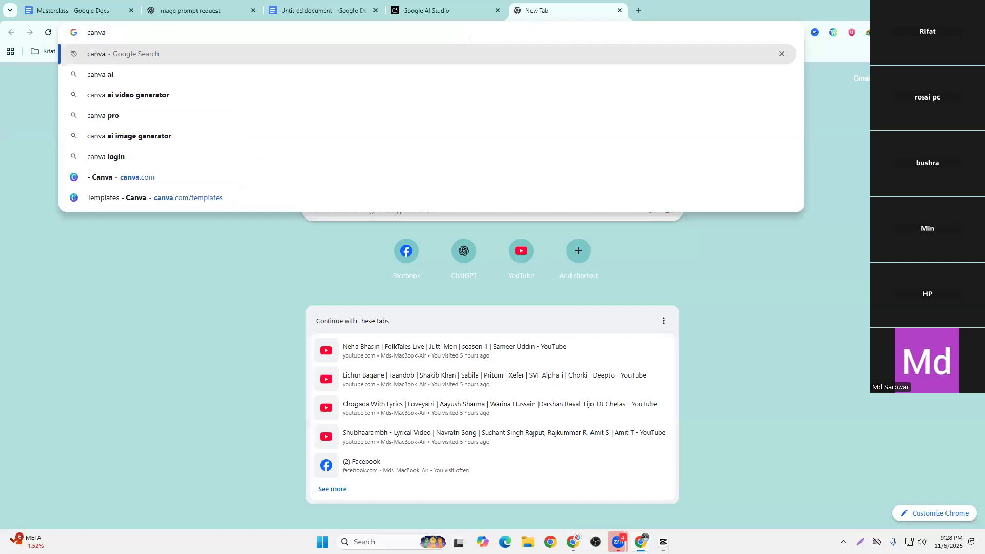
key(Return)
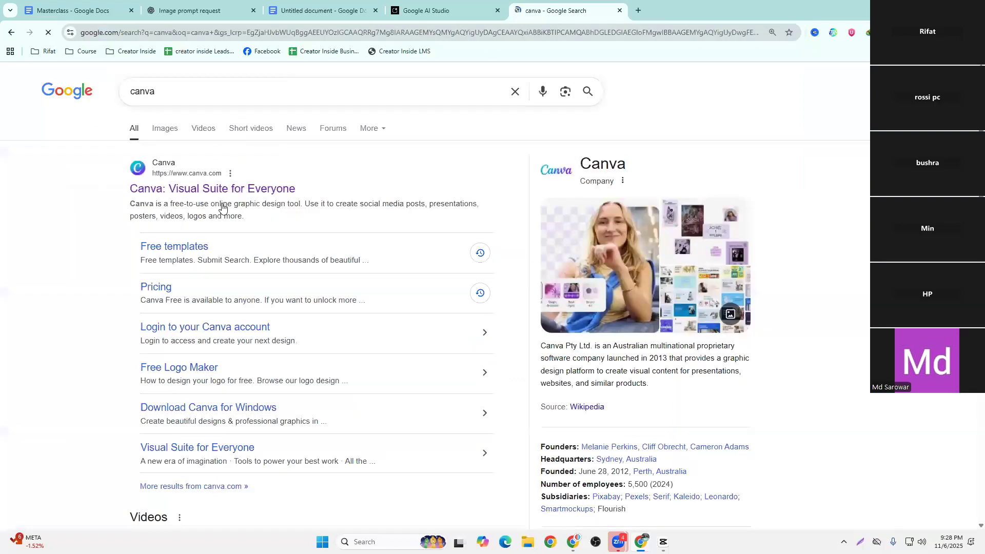
click(221, 190)
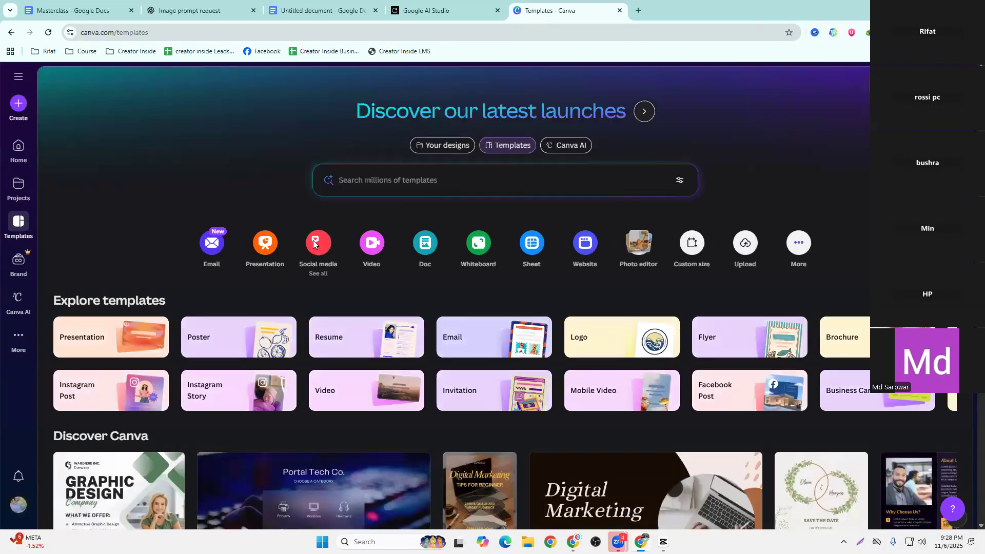
Create a blank YouTube Thumbnail design of 1280 × 720 px
click(314, 244)
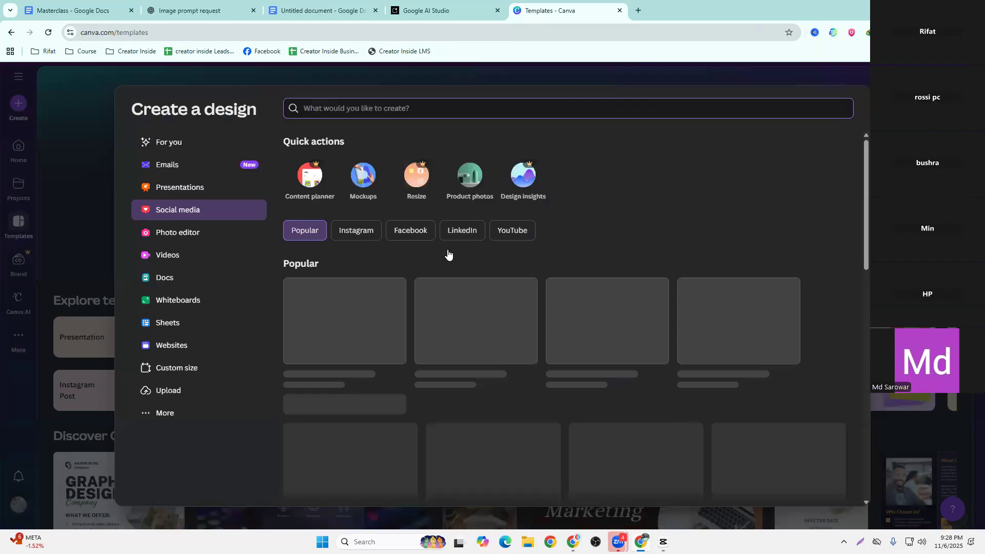
click(516, 233)
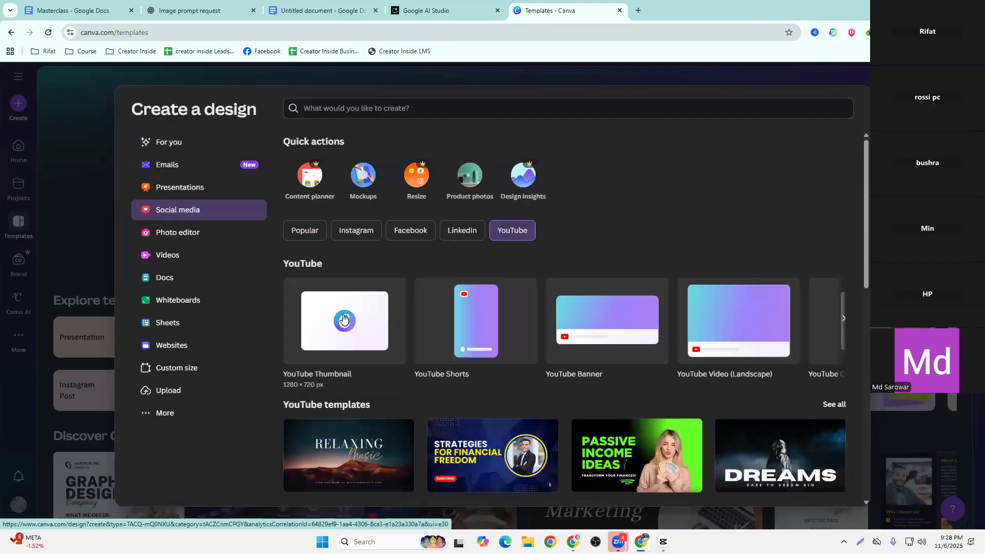
click(374, 329)
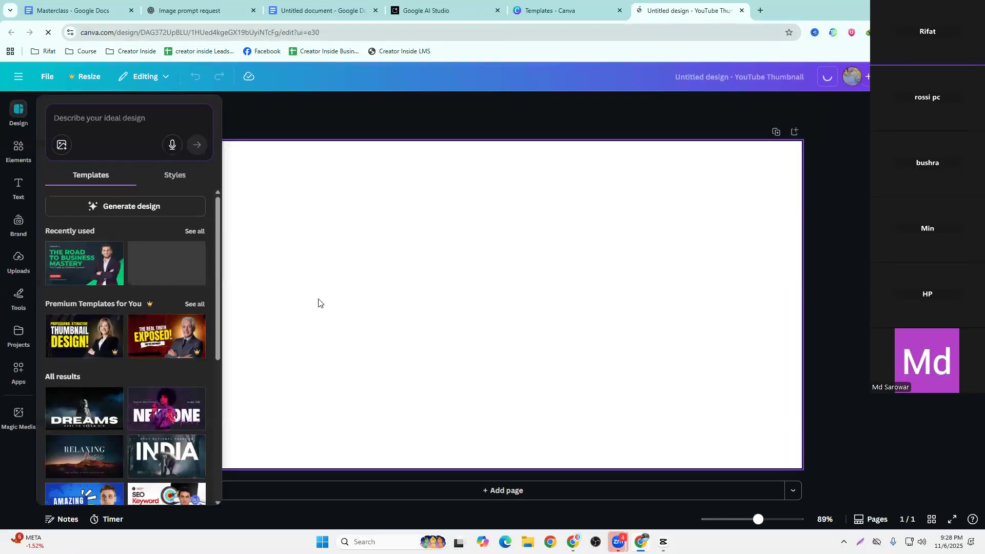
Add a second page and fill it with the uploaded "GOD IS REAL" thumbnail as a reference
click(15, 260)
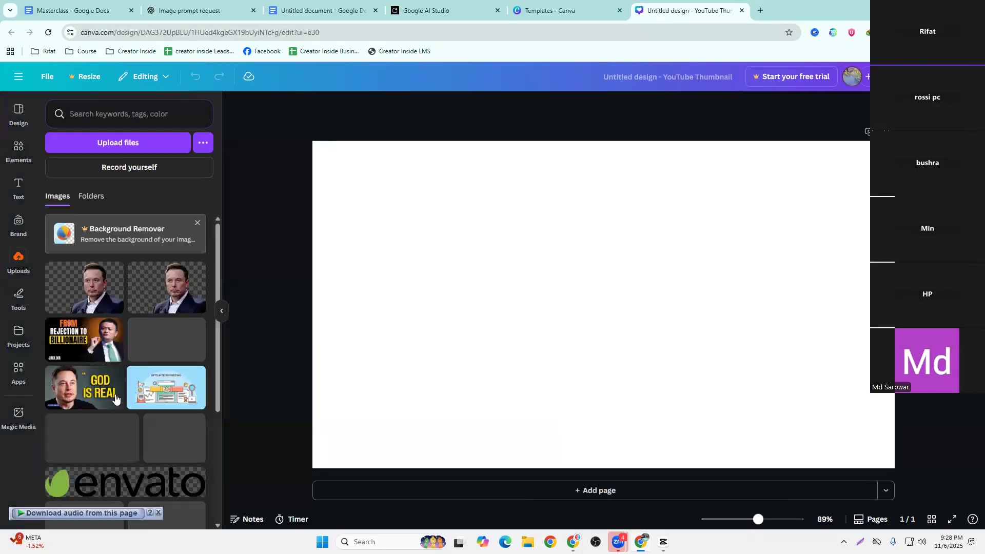
click(585, 492)
click(74, 387)
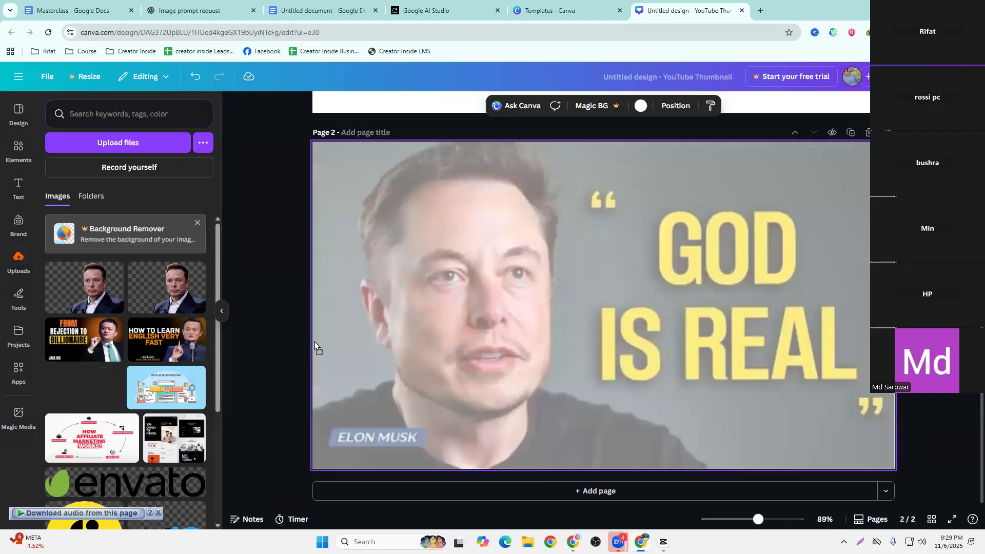
Examine the reference thumbnail on page 2 against the blank first page
scroll(266, 350, up, 7)
scroll(267, 351, down, 7)
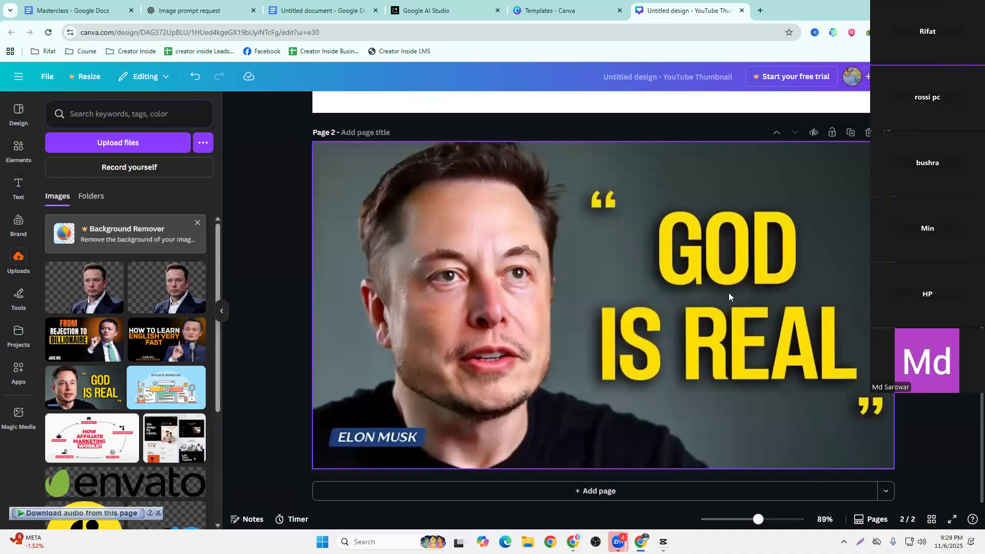
scroll(390, 247, up, 2)
scroll(479, 144, down, 2)
scroll(435, 388, up, 5)
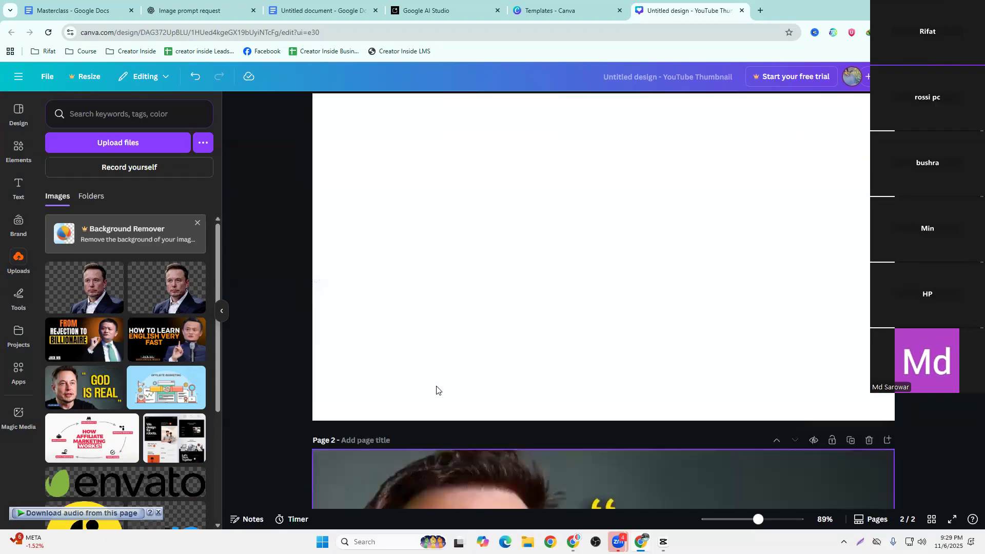
scroll(435, 390, down, 5)
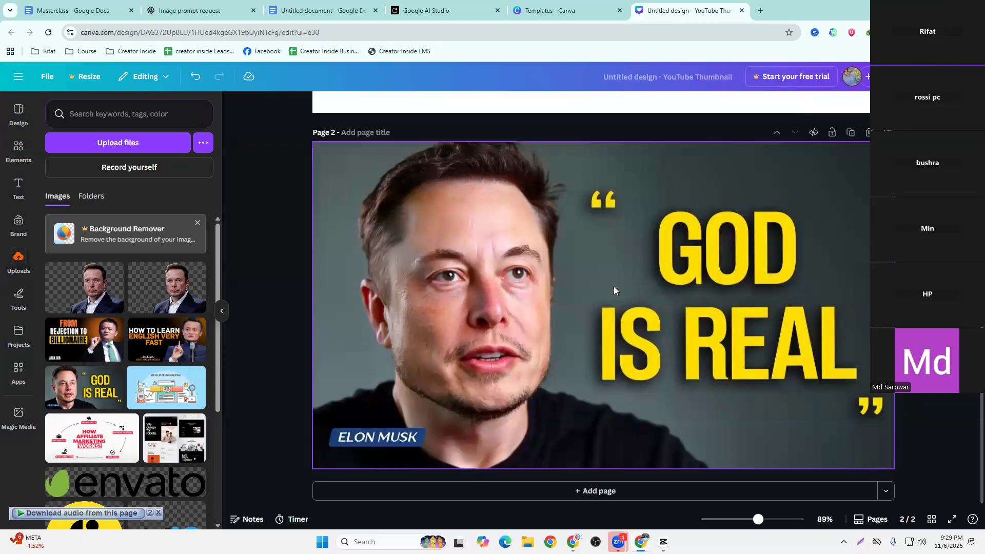
scroll(452, 294, up, 5)
click(595, 239)
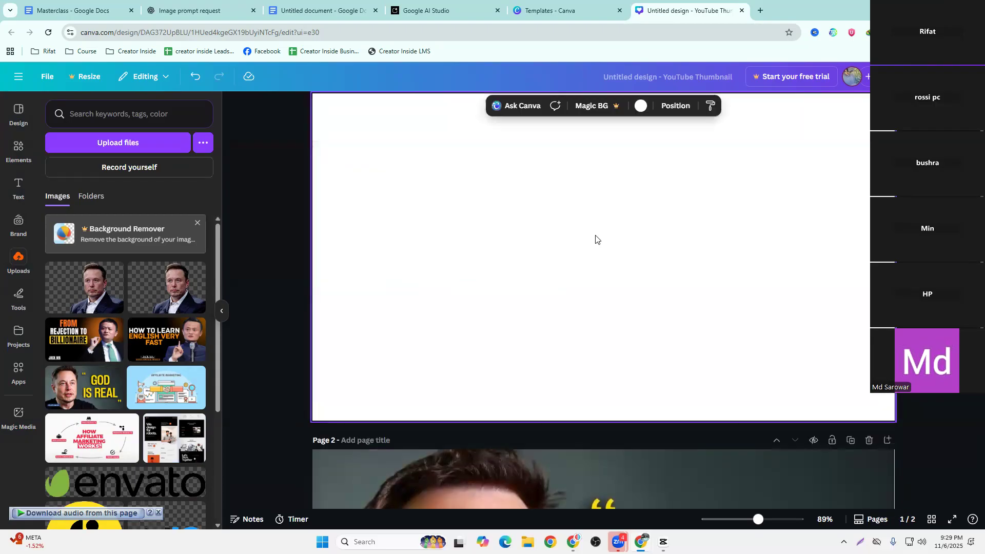
scroll(349, 372, down, 5)
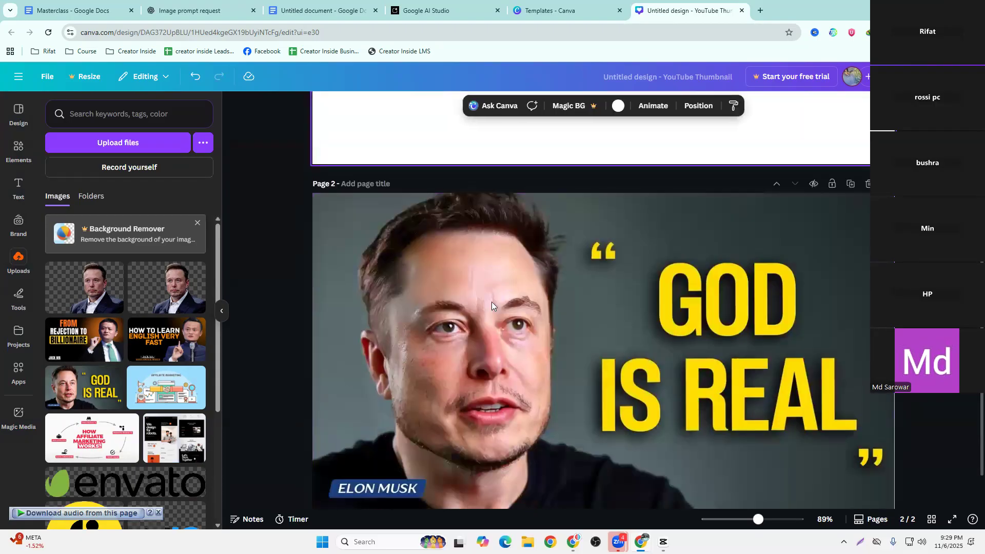
Upload the downloaded ChatGPT image of Elon Musk from the Downloads folder to the design's uploads
click(171, 140)
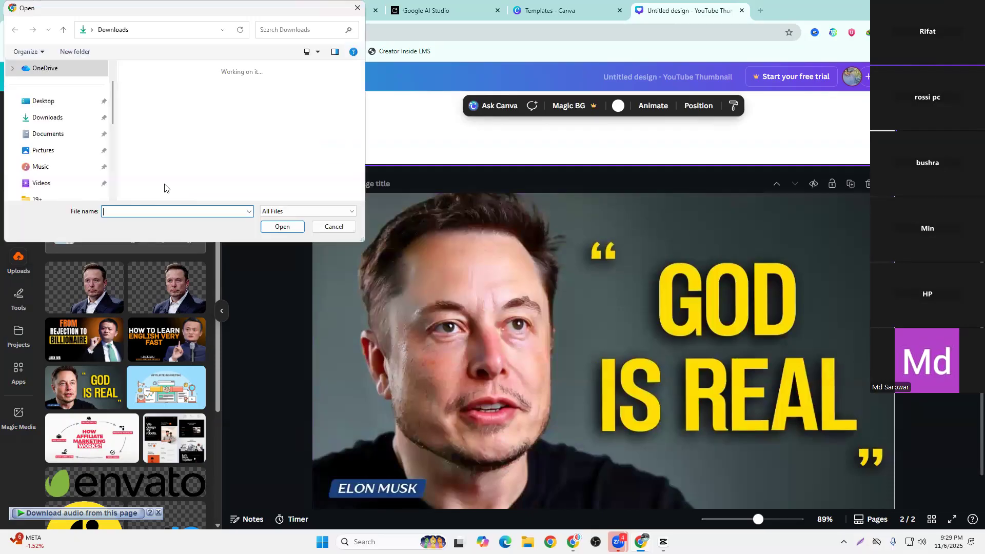
click(151, 110)
click(282, 227)
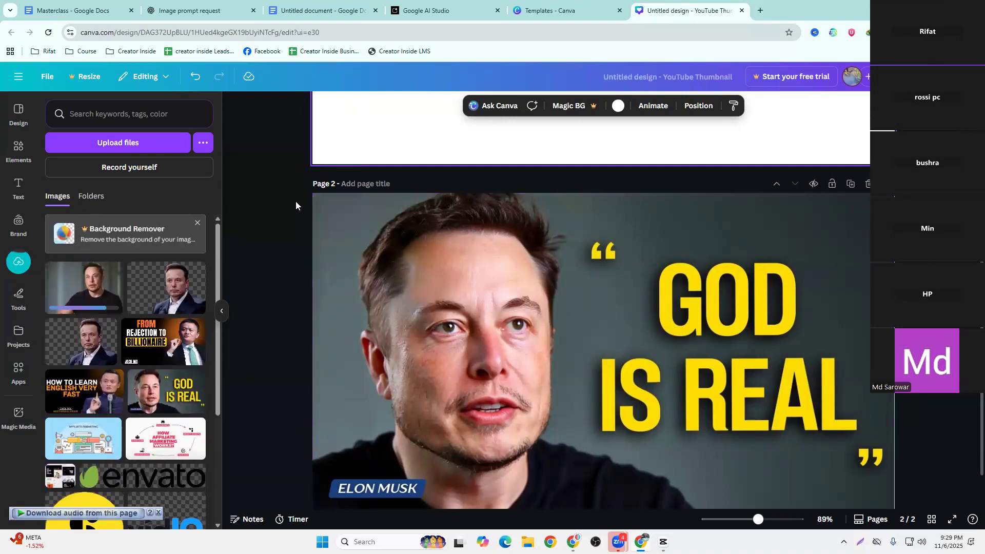
Check how the speaker is framed in the YouTube reference video, and return to the Canva design
click(573, 542)
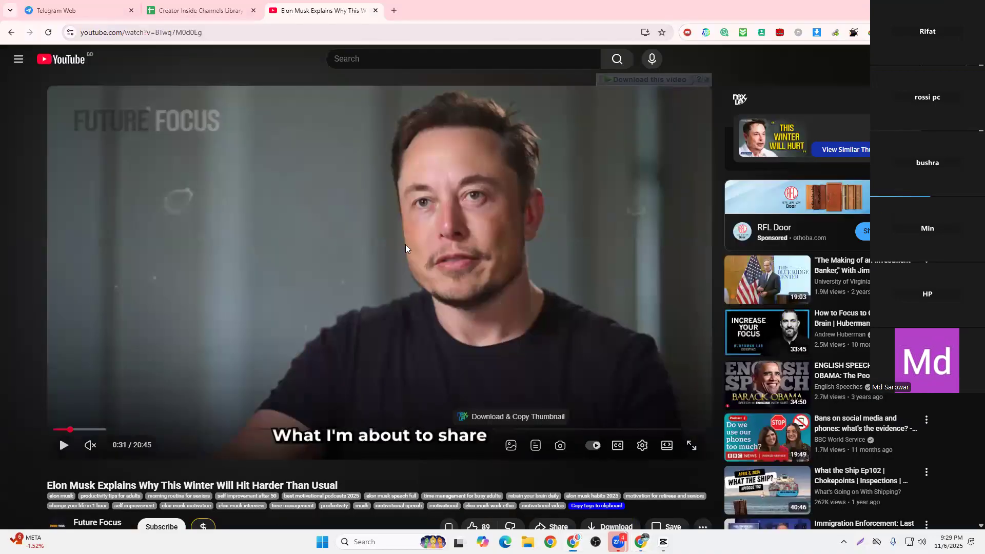
scroll(426, 267, down, 2)
scroll(297, 283, up, 2)
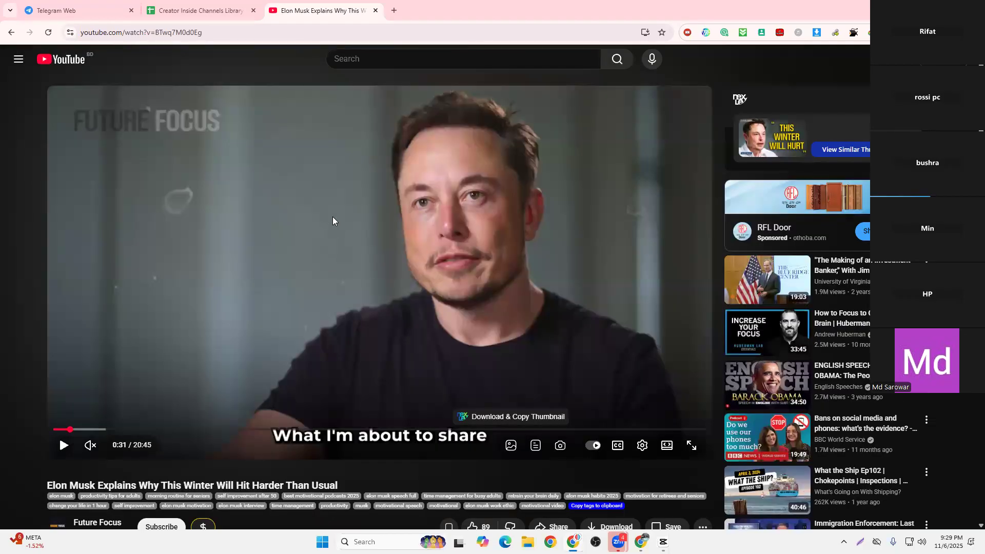
click(641, 542)
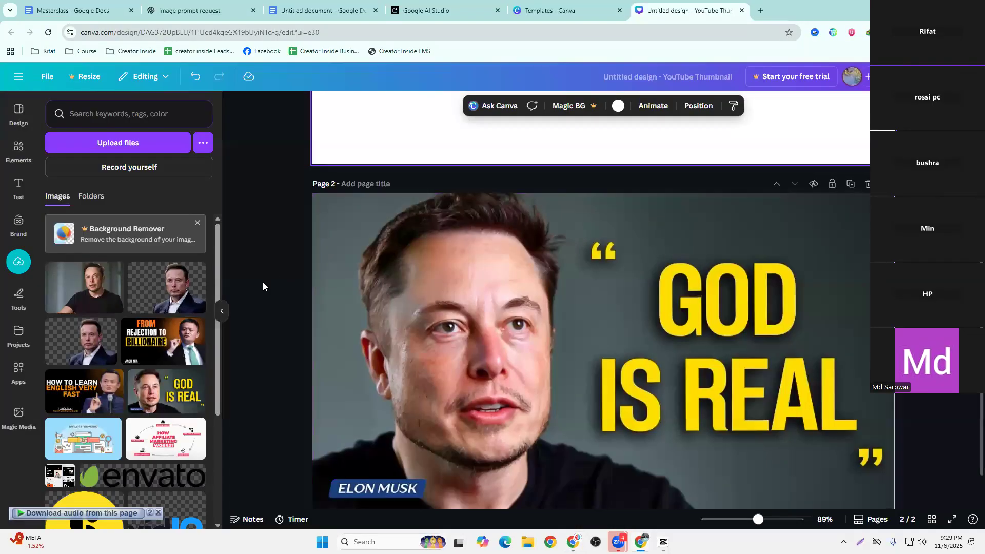
Study the speaker's placement and text layout in the page 2 reference thumbnail alongside the empty page 1
scroll(301, 315, down, 1)
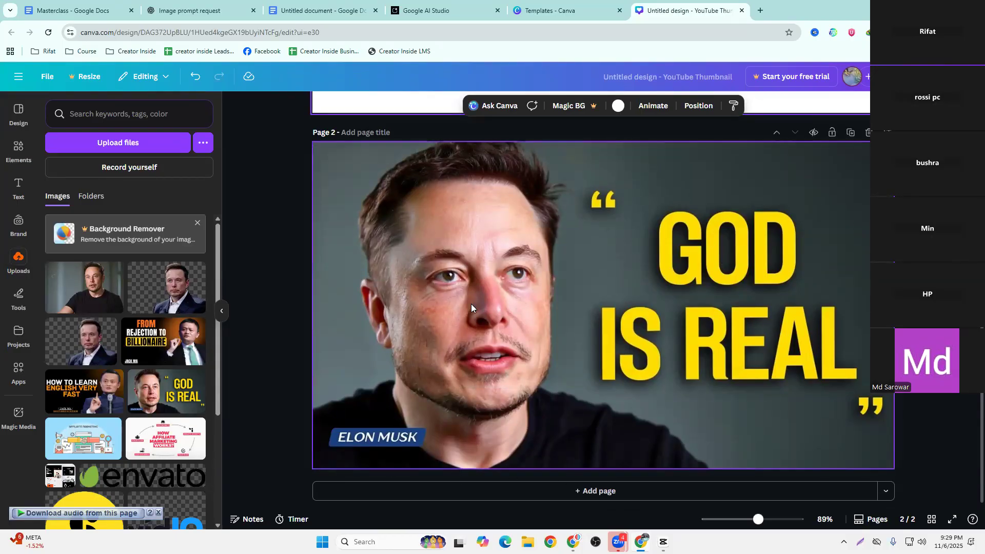
scroll(517, 333, up, 3)
scroll(517, 333, down, 3)
scroll(538, 365, up, 5)
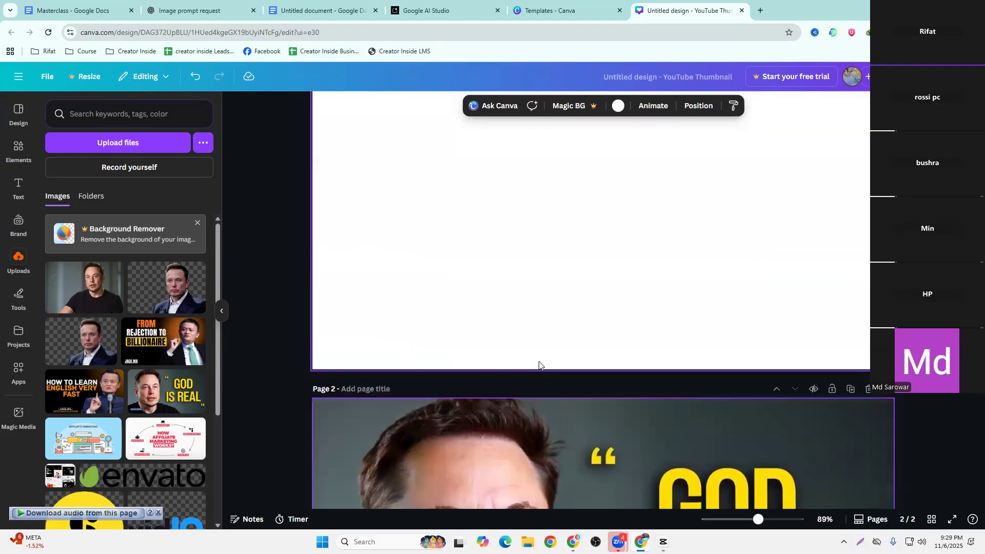
scroll(538, 361, down, 4)
scroll(538, 361, up, 6)
scroll(705, 339, down, 2)
scroll(704, 338, down, 5)
scroll(580, 317, up, 6)
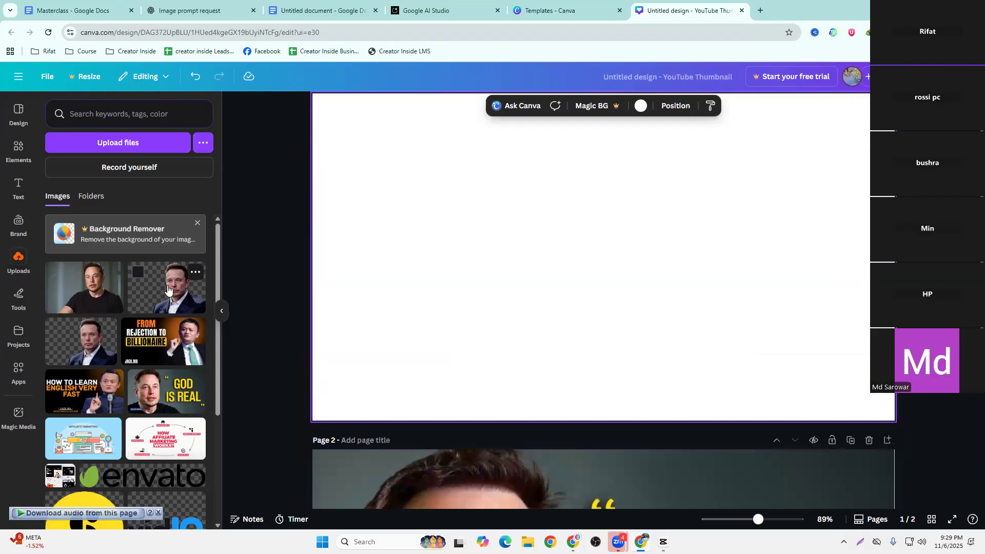
drag(161, 292, 526, 388)
scroll(532, 376, down, 3)
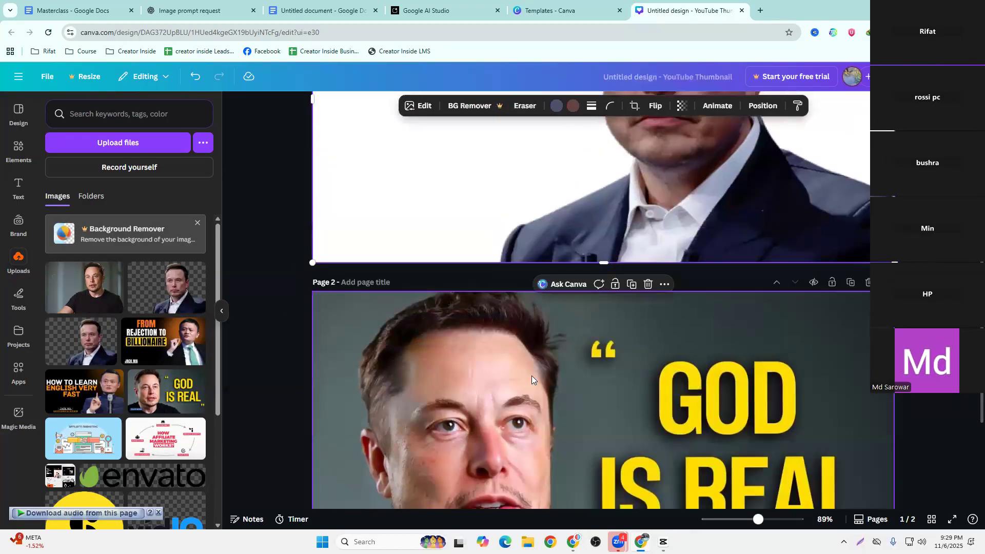
scroll(531, 376, up, 4)
drag(720, 243, 603, 279)
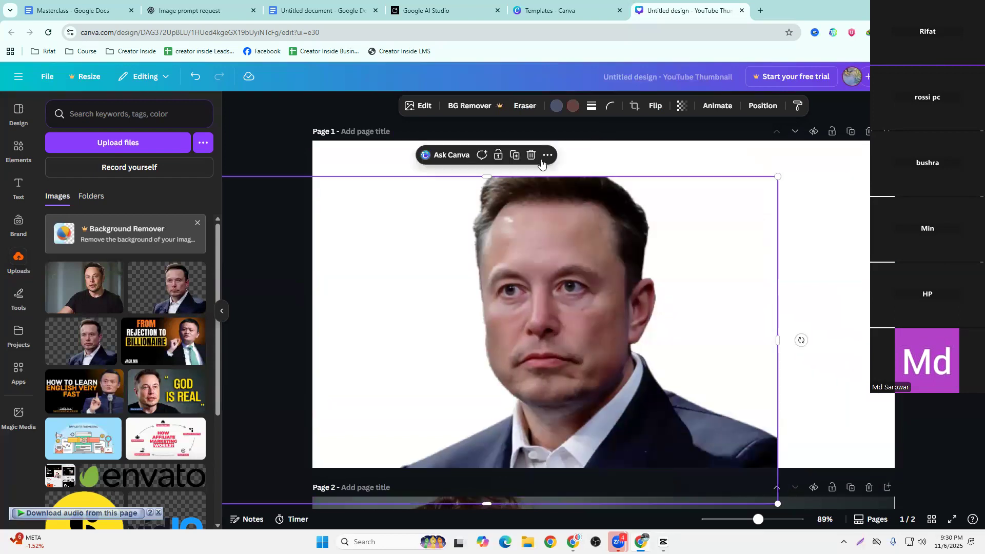
click(532, 155)
Fill page 1 with the uploaded image of Elon Musk in a black T-shirt
drag(73, 287, 320, 294)
click(271, 329)
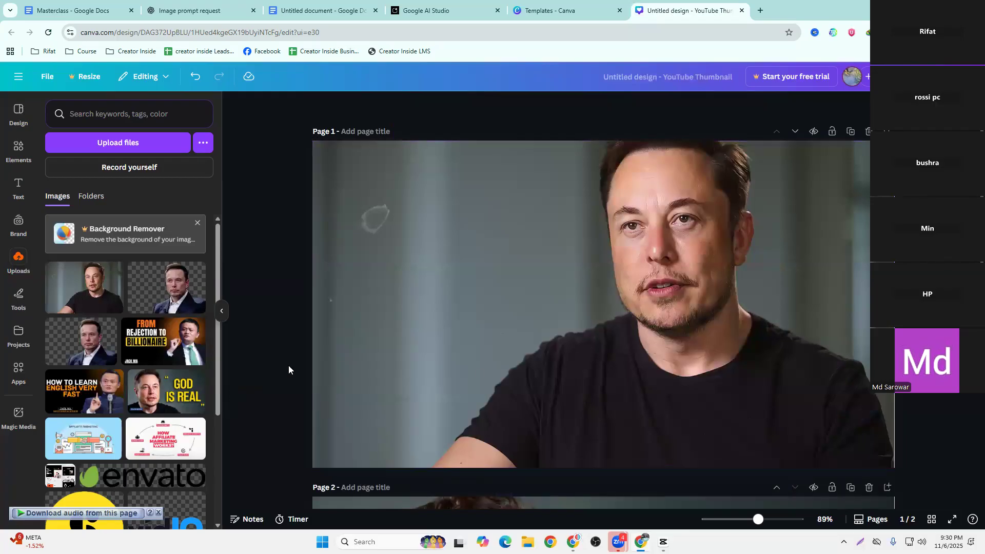
scroll(564, 424, down, 7)
scroll(575, 425, up, 7)
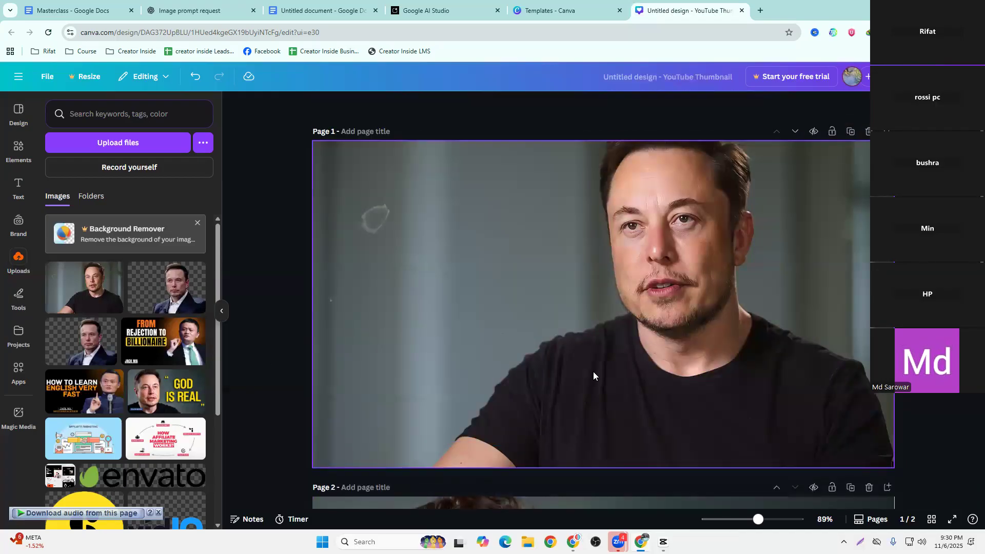
Flip the Elon Musk image on page 1 horizontally
right_click(590, 356)
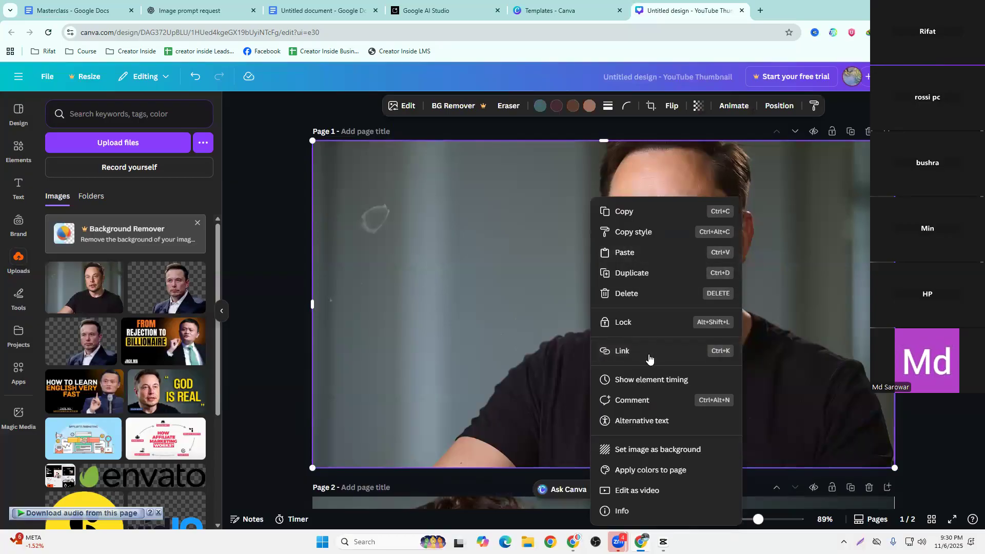
click(629, 107)
click(630, 107)
click(629, 106)
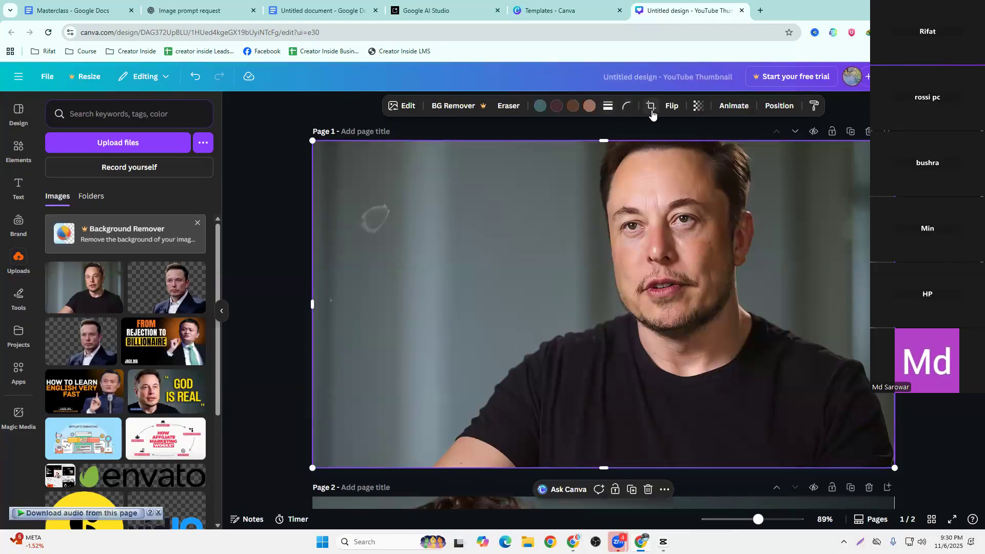
click(672, 106)
click(671, 136)
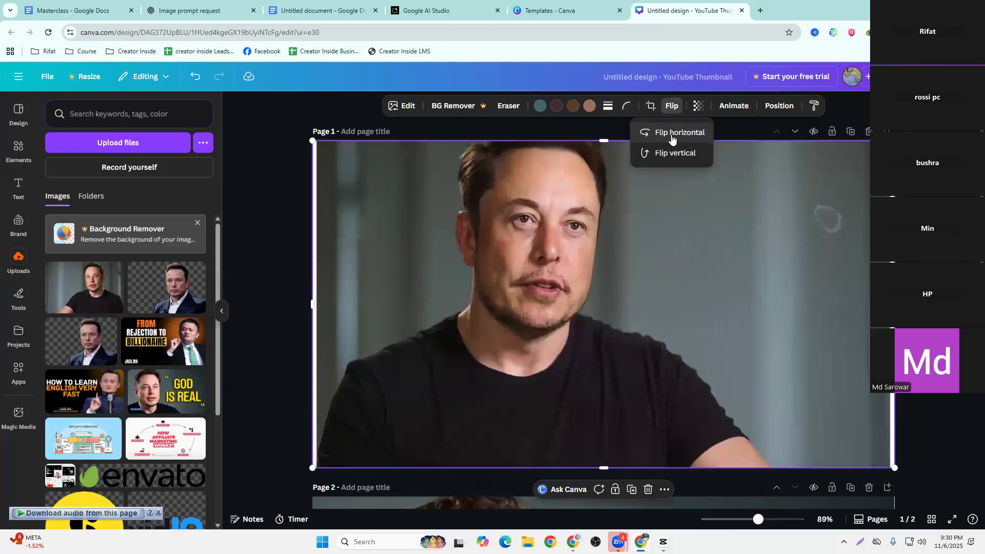
click(797, 204)
Compare the flipped image on page 1 with the reference thumbnail on page 2
scroll(817, 277, down, 5)
scroll(816, 341, up, 5)
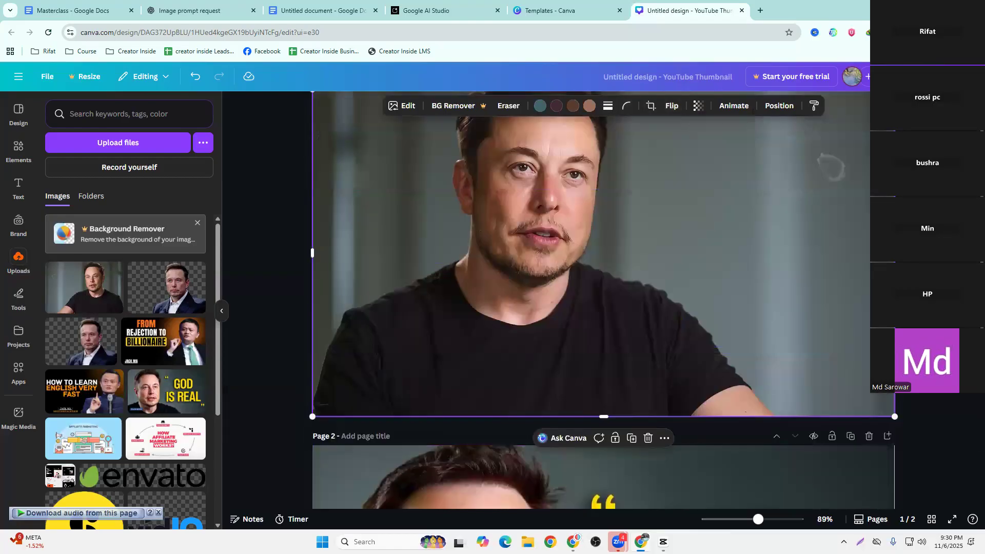
scroll(803, 355, down, 1)
scroll(803, 355, up, 2)
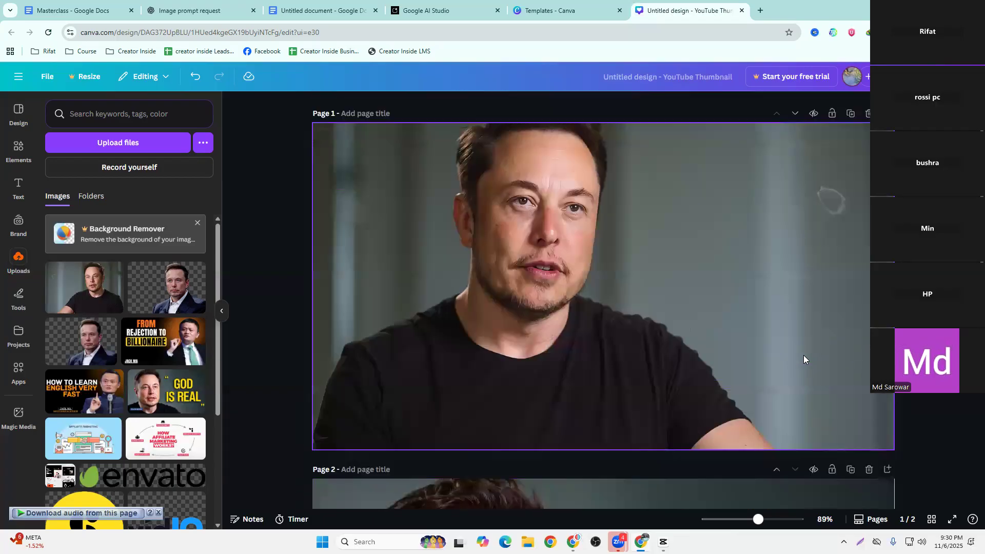
scroll(802, 360, down, 5)
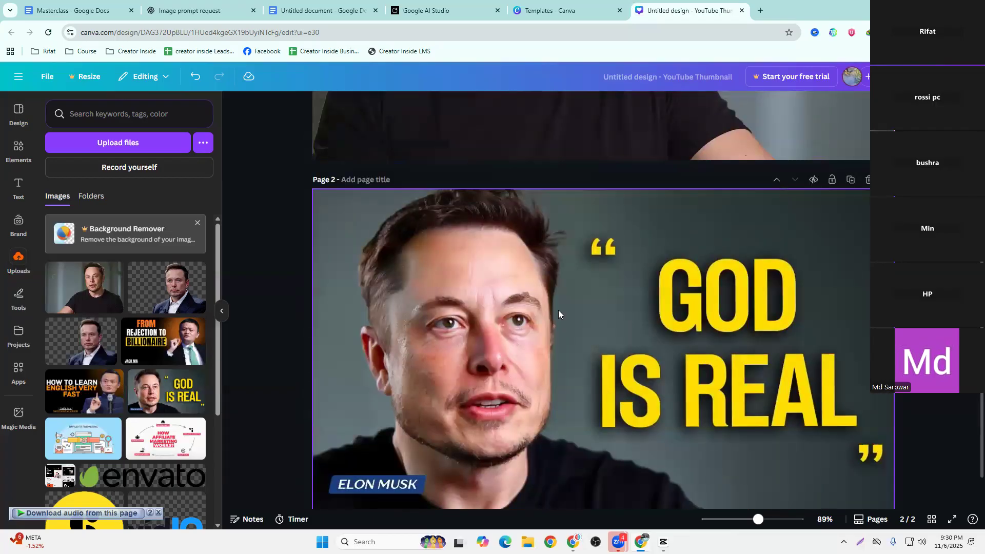
scroll(749, 396, up, 5)
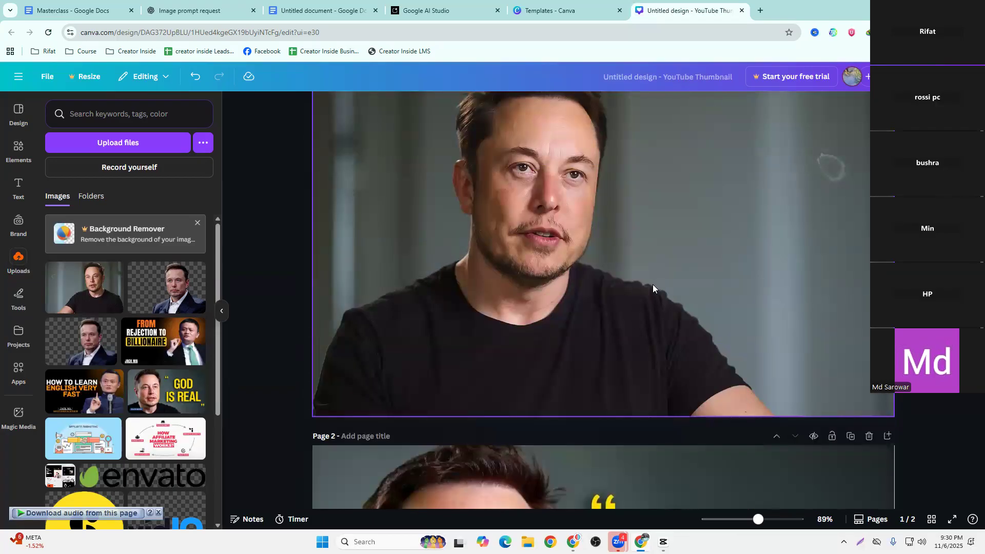
scroll(653, 289, up, 1)
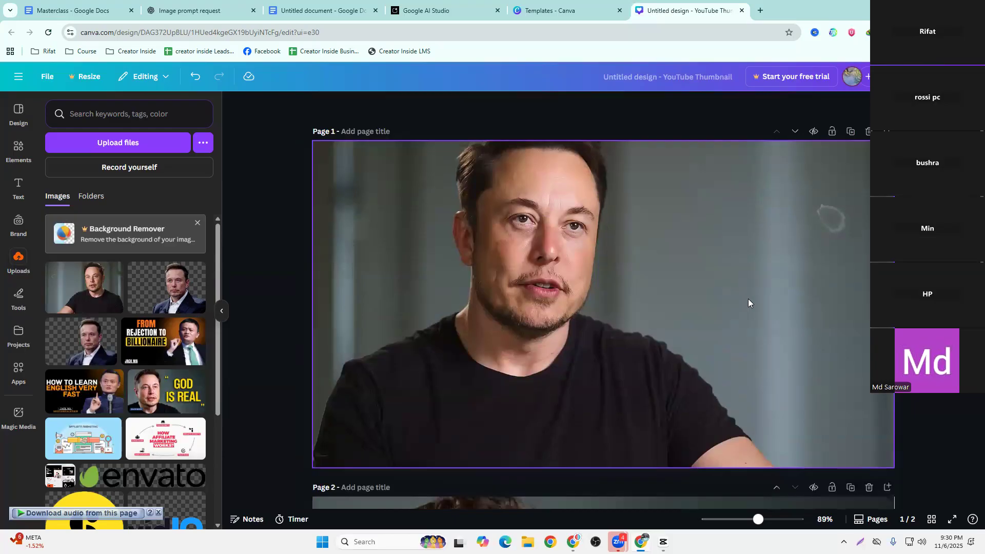
scroll(610, 378, down, 5)
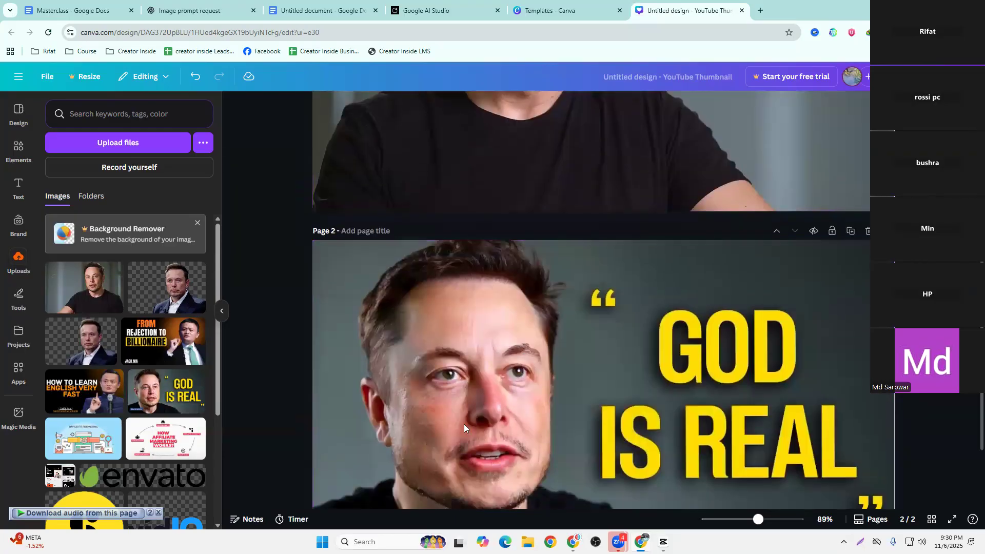
scroll(548, 366, down, 2)
scroll(548, 366, up, 5)
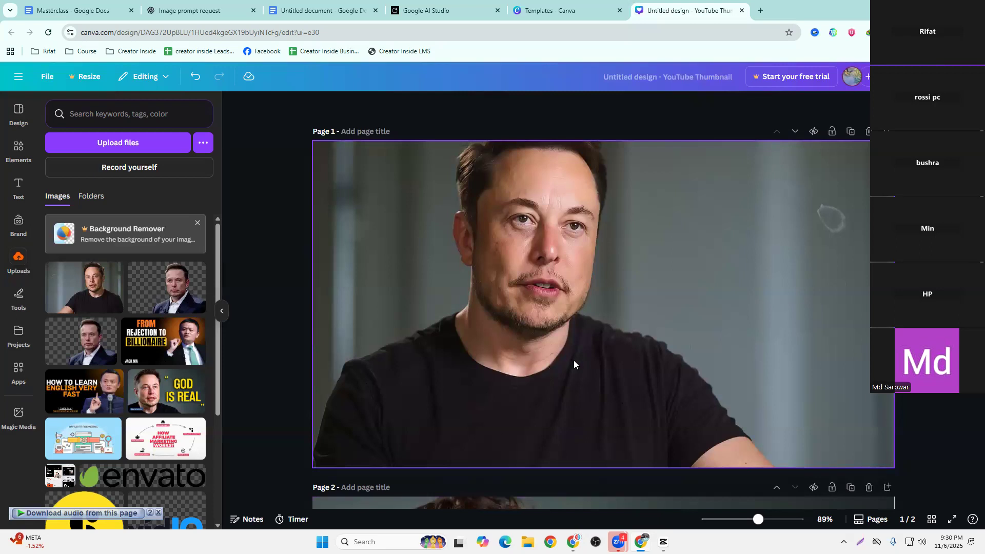
scroll(574, 361, down, 4)
scroll(536, 179, up, 4)
scroll(528, 198, down, 5)
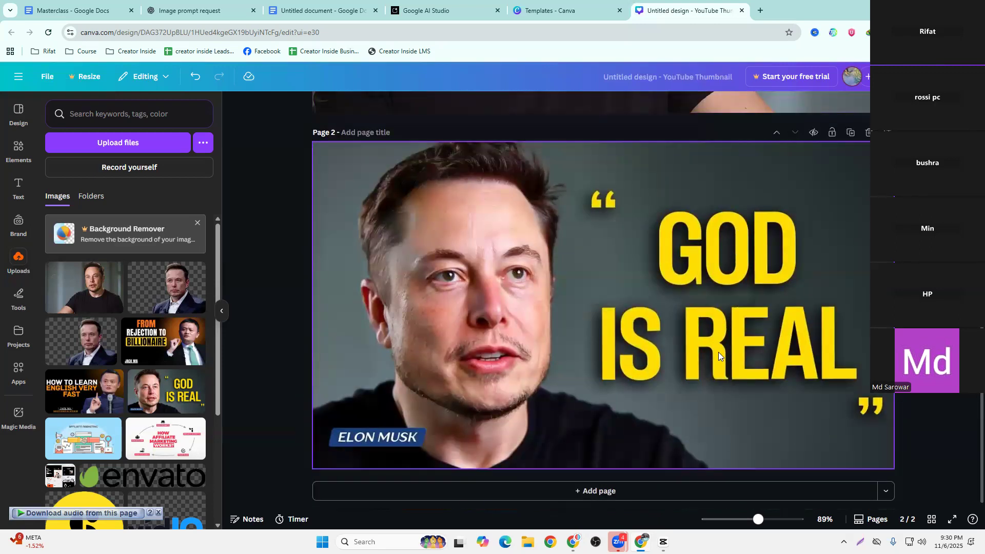
scroll(738, 288, up, 5)
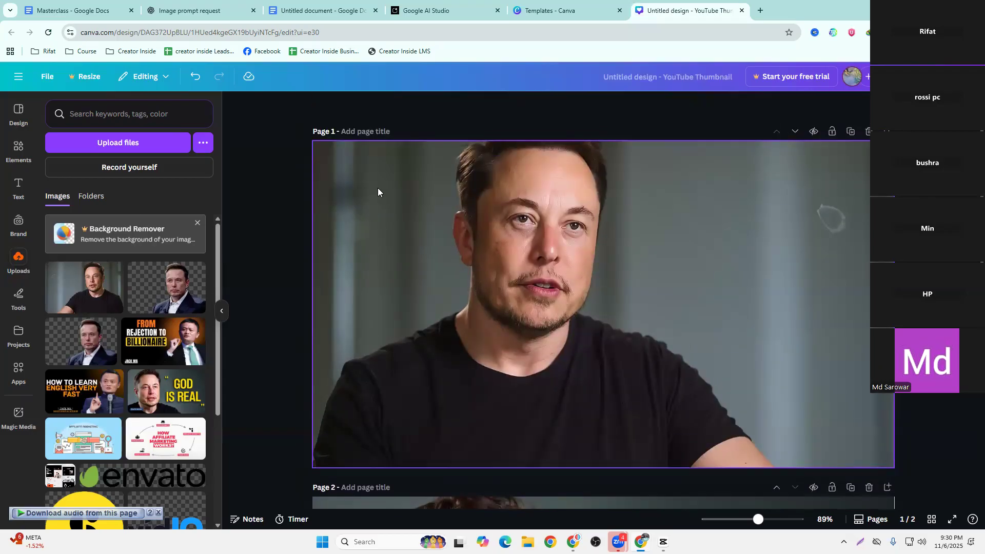
Add a heading to page 1 and replace its placeholder text with "GOD"
click(17, 183)
click(104, 267)
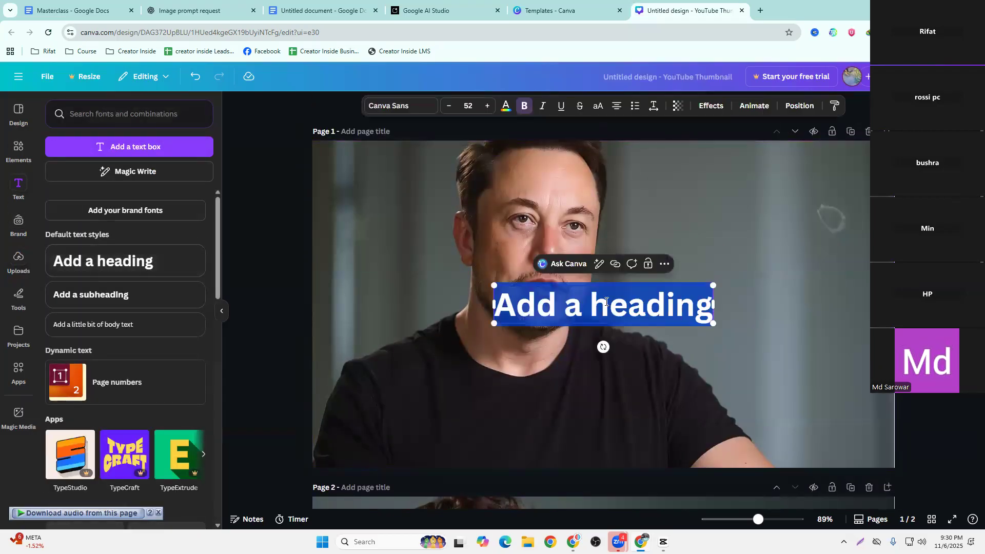
scroll(608, 303, down, 4)
scroll(611, 300, up, 5)
triple_click(583, 289)
text(GOD)
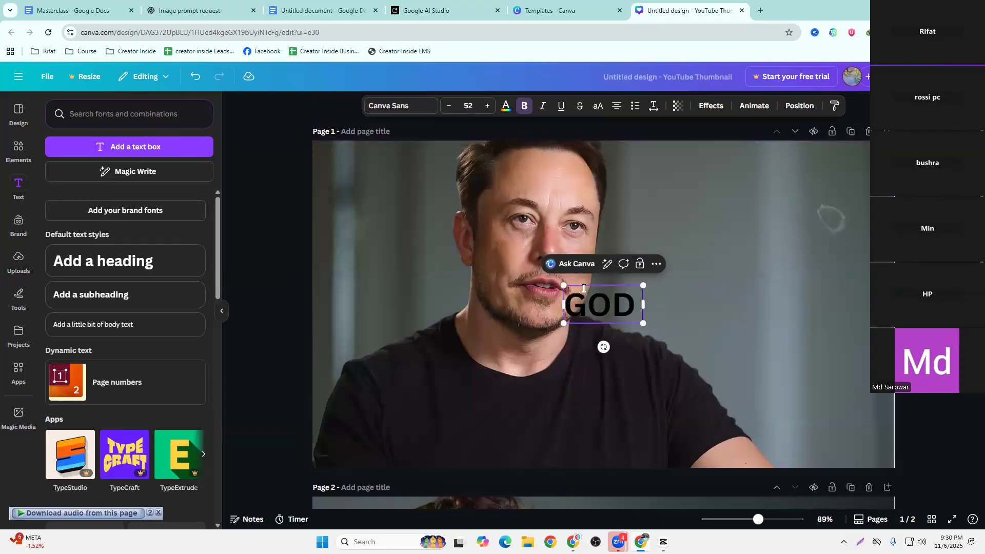
Add "IS REAL" as the second line of the heading and finish editing the text
key(Return)
text(IS RE)
key(BackSpace)
key(BackSpace)
key(BackSpace)
key(BackSpace)
key(BackSpace)
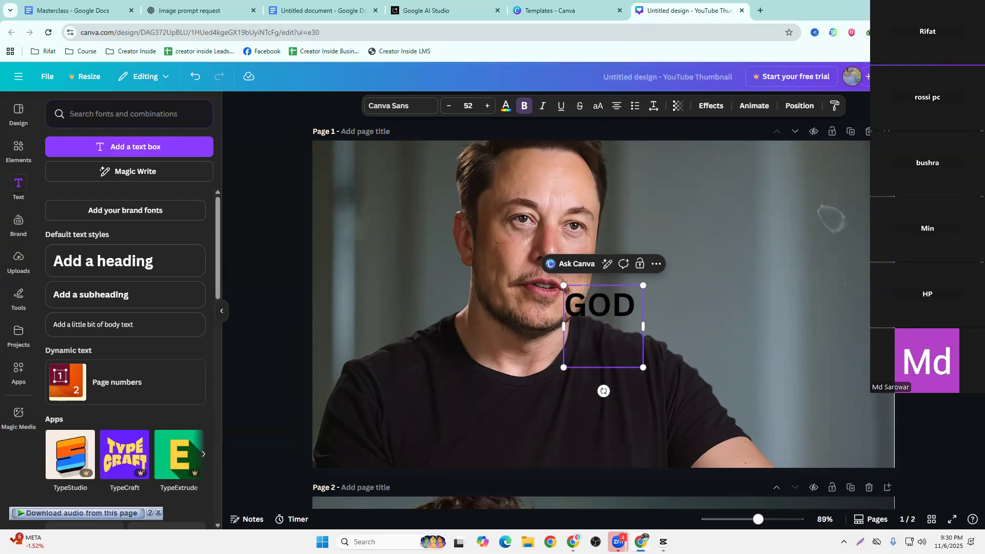
scroll(583, 288, down, 5)
scroll(583, 287, up, 4)
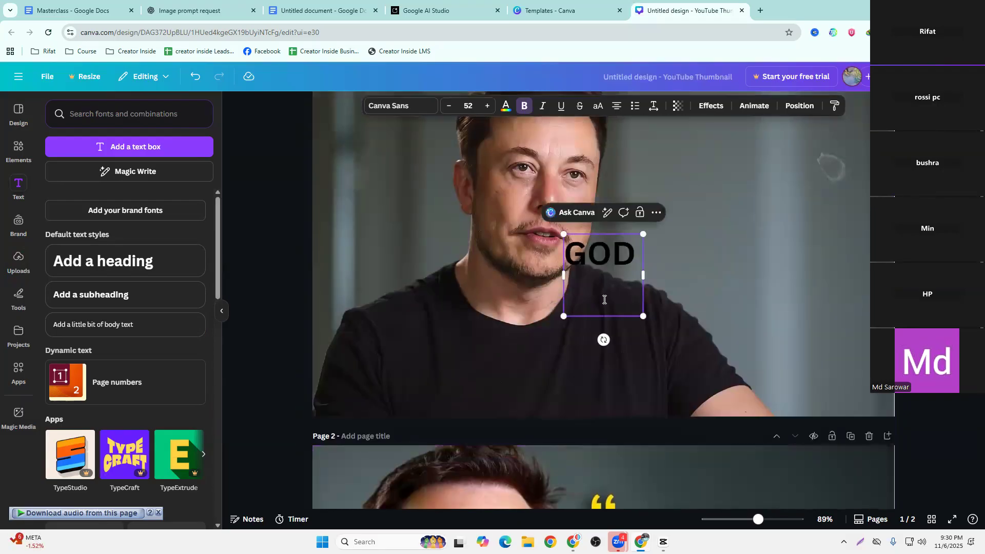
text(IS REAL)
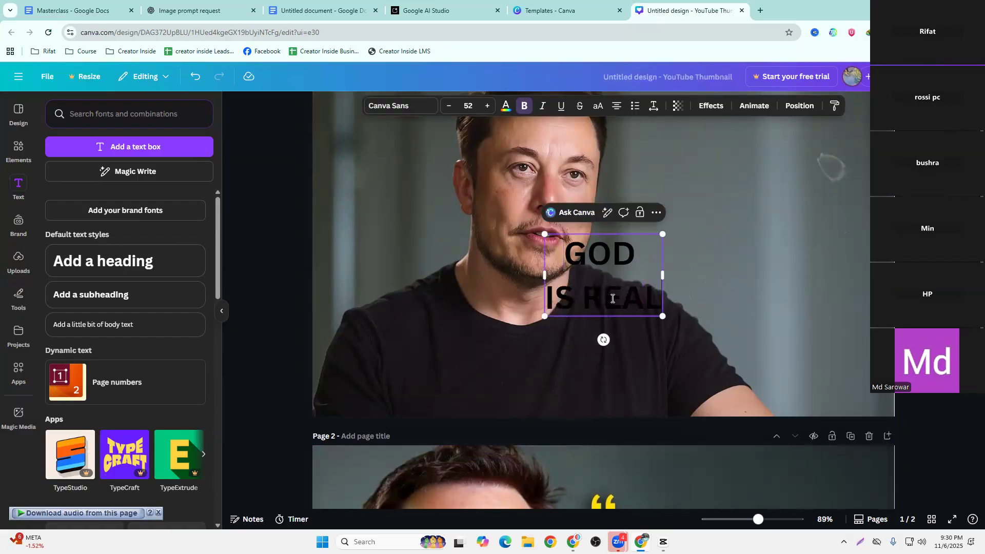
click(741, 359)
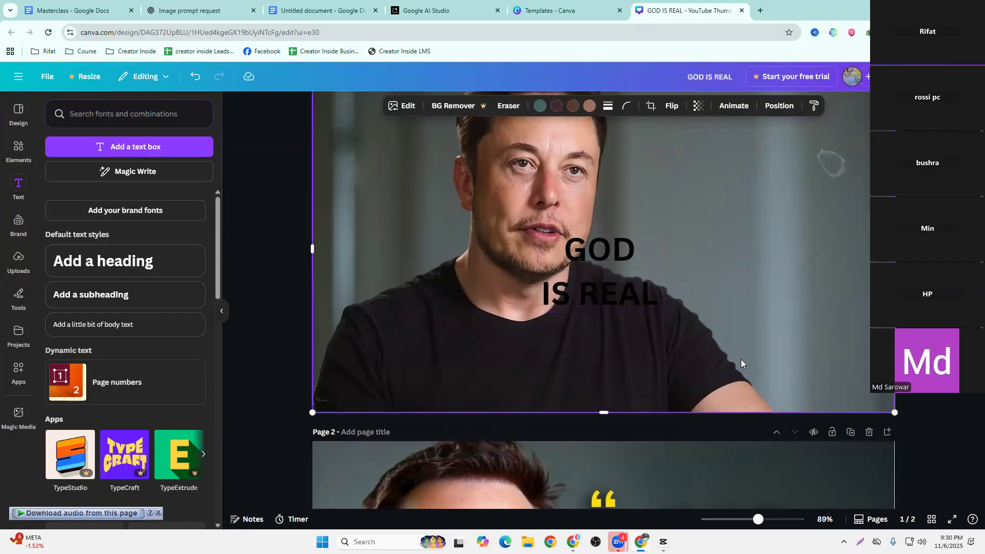
Change the font of the whole "GOD IS REAL" heading to Anton
scroll(740, 359, down, 5)
scroll(734, 357, up, 5)
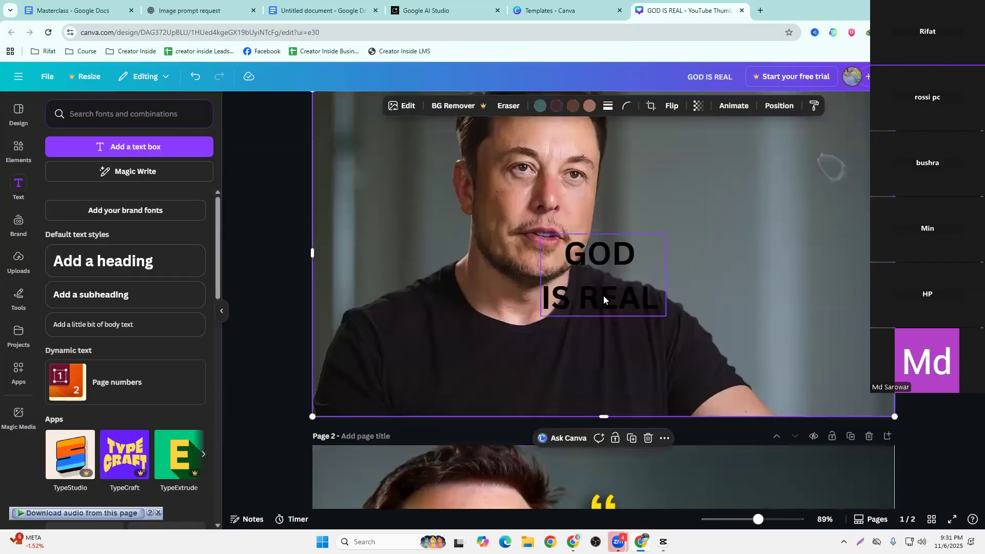
click(601, 284)
triple_click(601, 285)
click(602, 285)
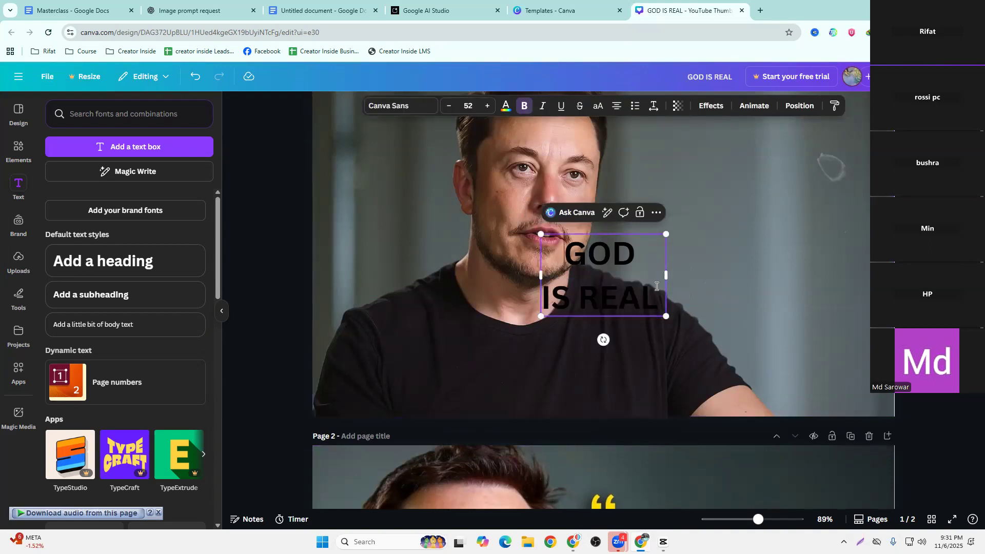
key(ctrl+a)
click(389, 106)
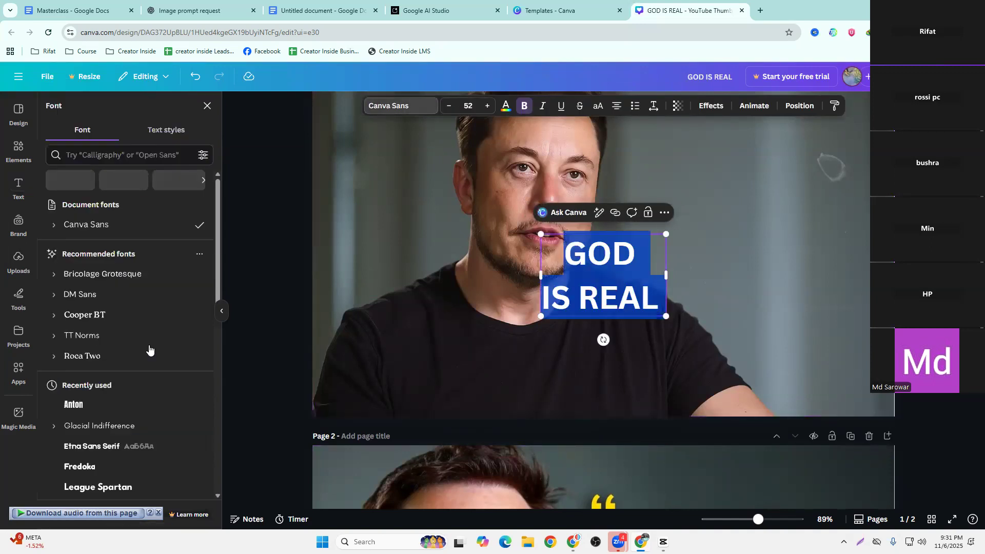
click(107, 405)
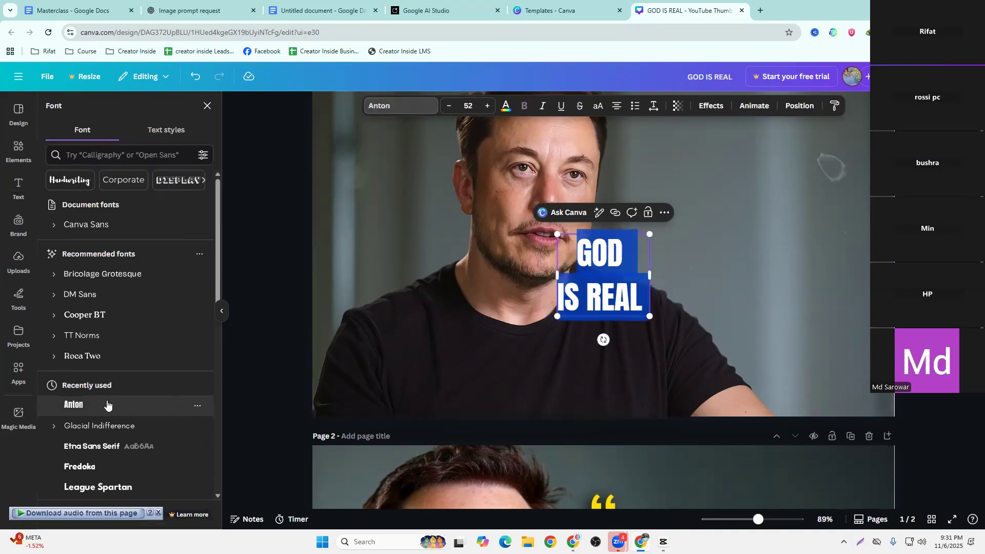
scroll(361, 397, down, 4)
scroll(361, 390, up, 4)
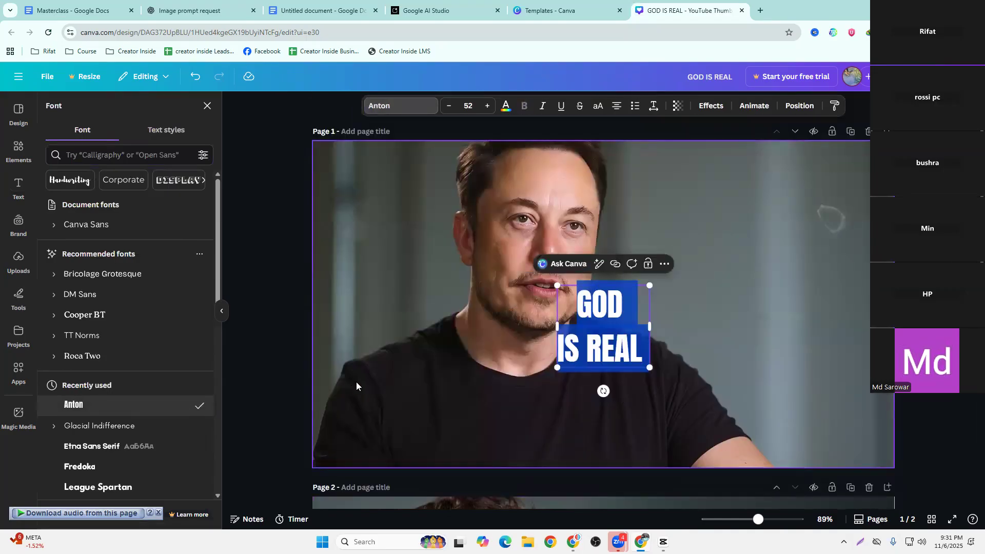
key(Escape)
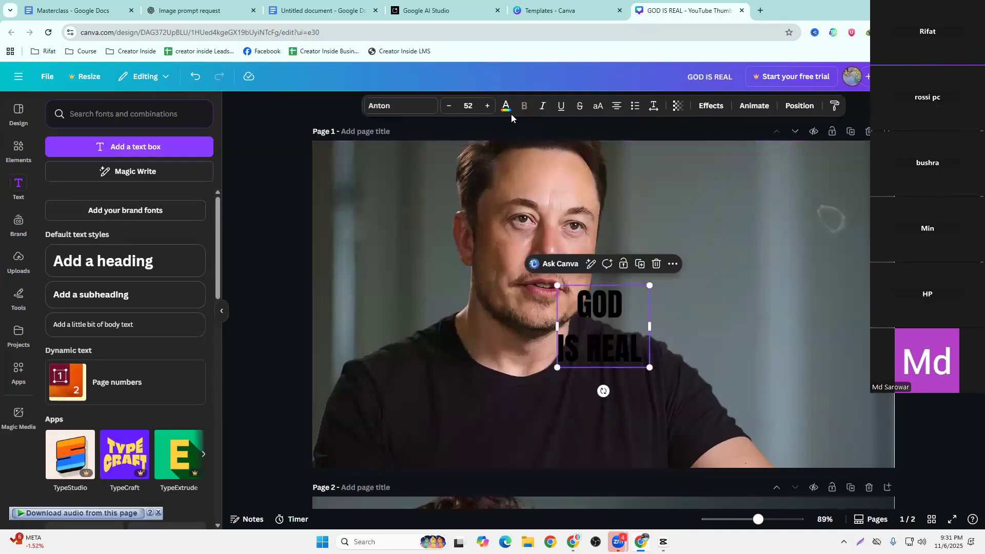
Color the "GOD IS REAL" heading on page 1 with the yellow photo color taken from the reference thumbnail
click(505, 106)
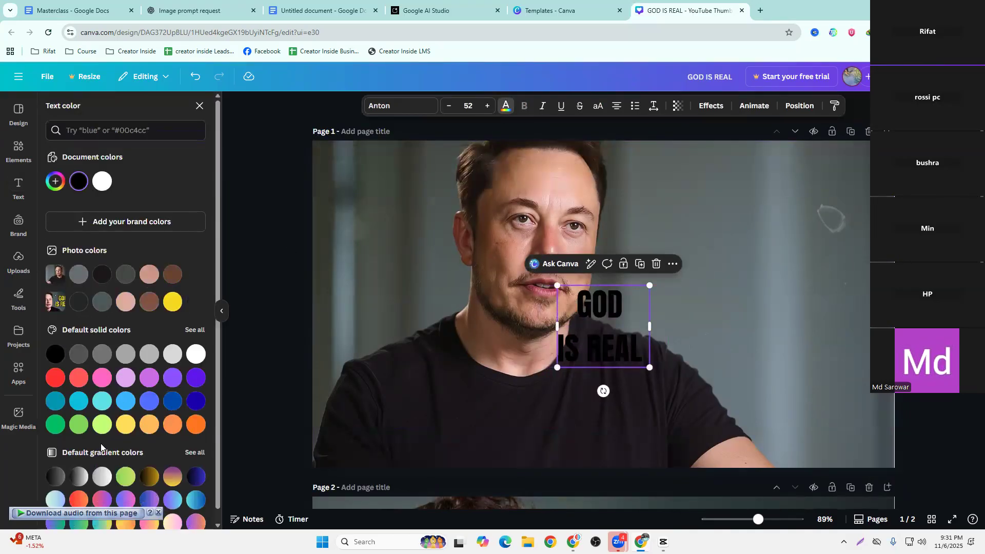
scroll(510, 346, down, 5)
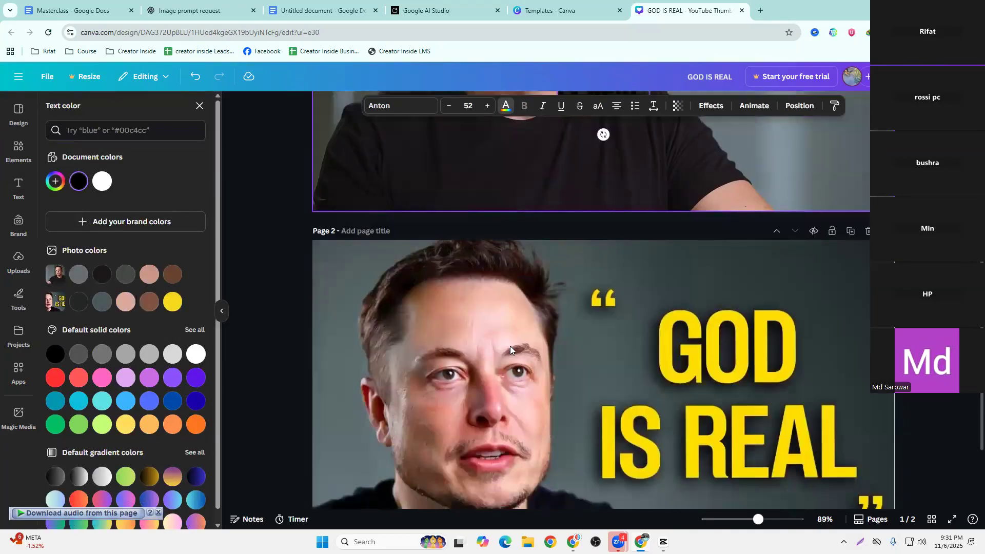
click(172, 301)
scroll(530, 305, up, 5)
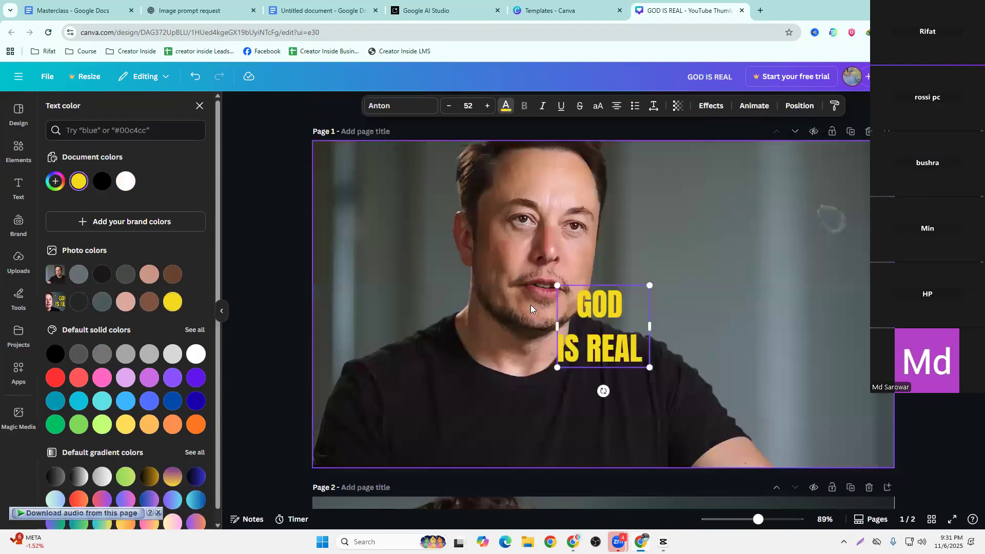
Enlarge the heading to font size 133 and place it beside the man's face, checking it against page 2
drag(609, 320, 550, 456)
drag(627, 385, 720, 314)
scroll(468, 401, down, 5)
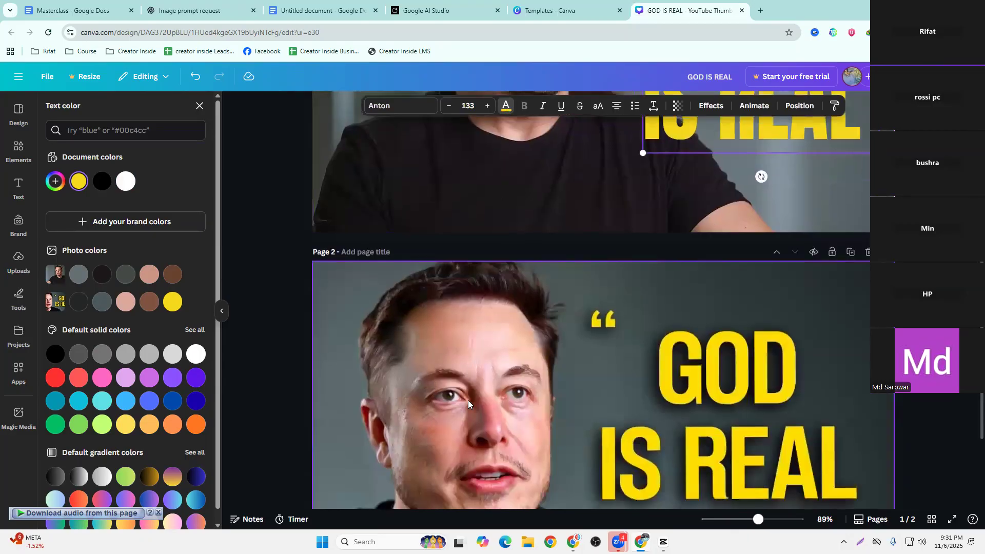
scroll(468, 400, up, 5)
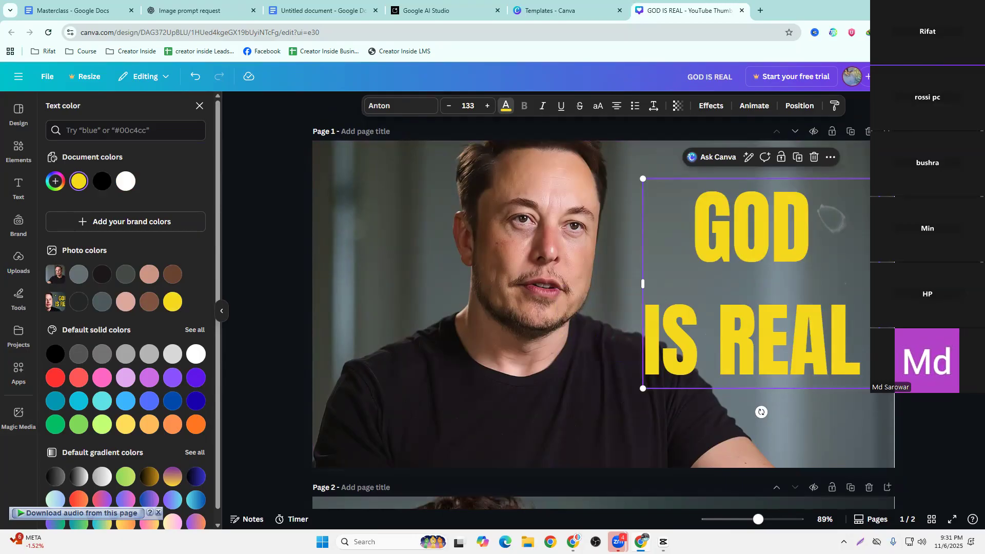
Try the Lift text effect on the "GOD IS REAL" heading with an intensity of 79
click(717, 285)
click(800, 109)
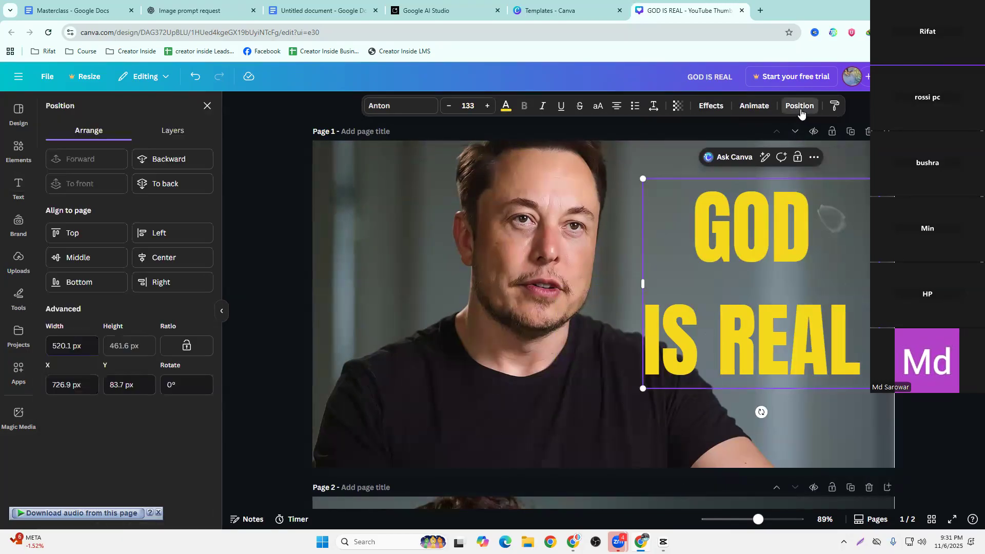
click(754, 107)
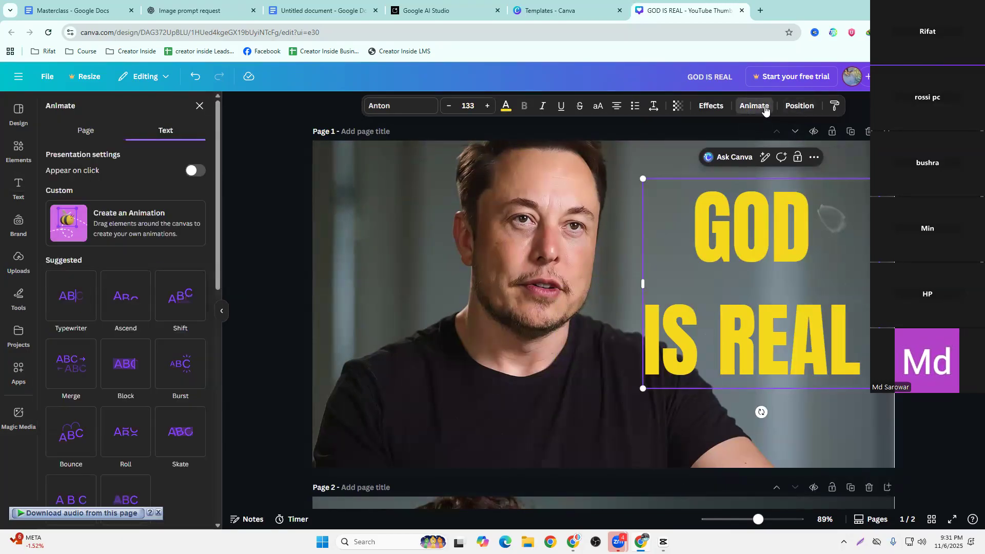
scroll(167, 344, down, 3)
scroll(167, 345, up, 3)
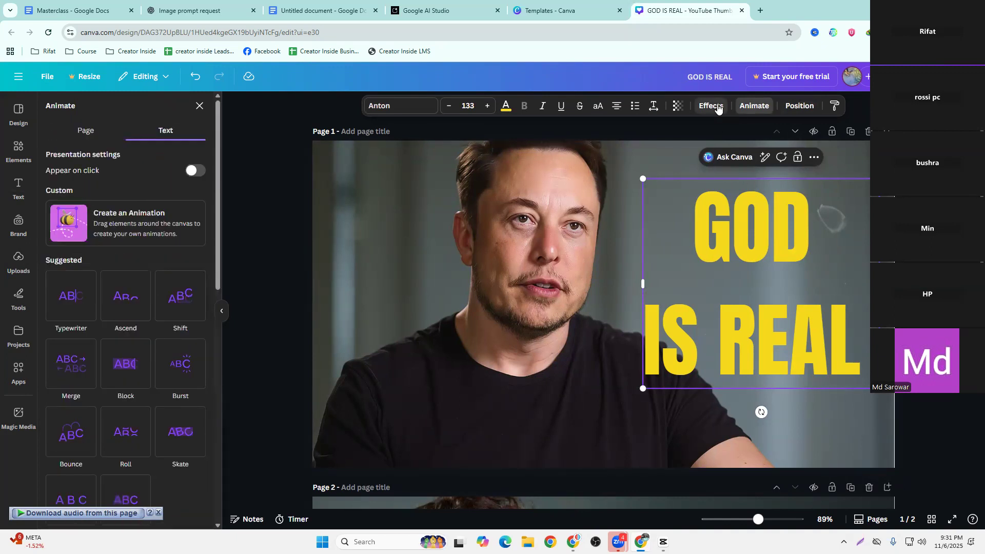
click(711, 106)
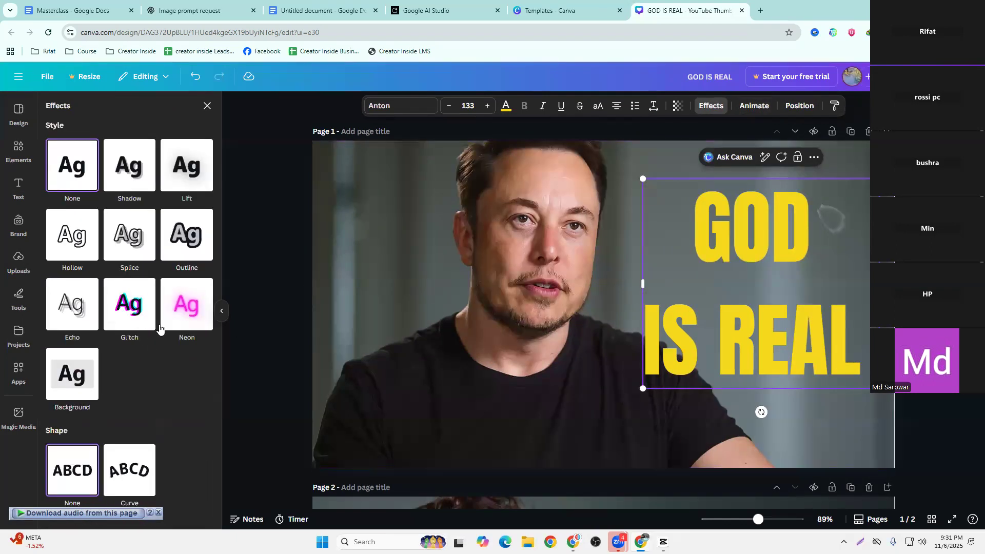
click(187, 164)
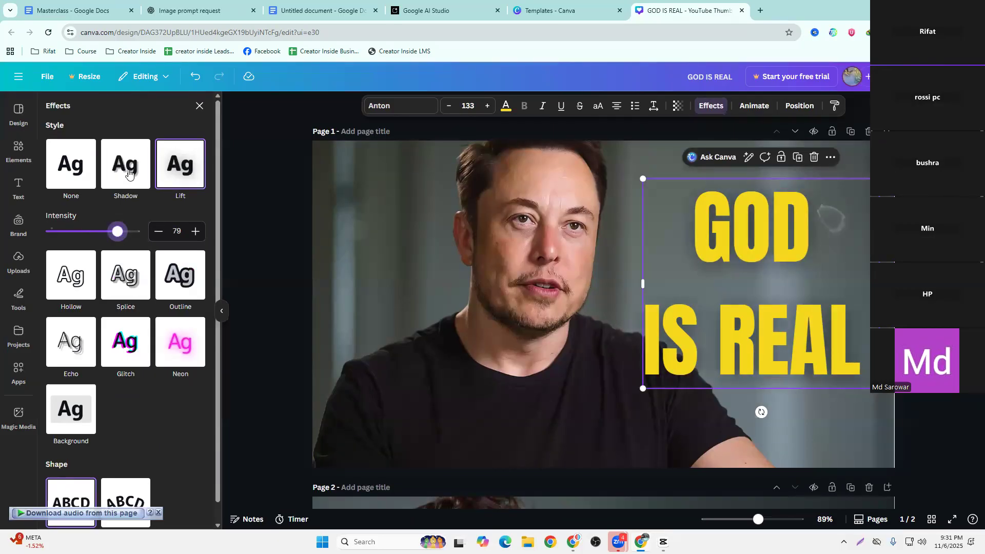
Apply the Shadow effect to the heading with direction 0 and offset 23
click(129, 176)
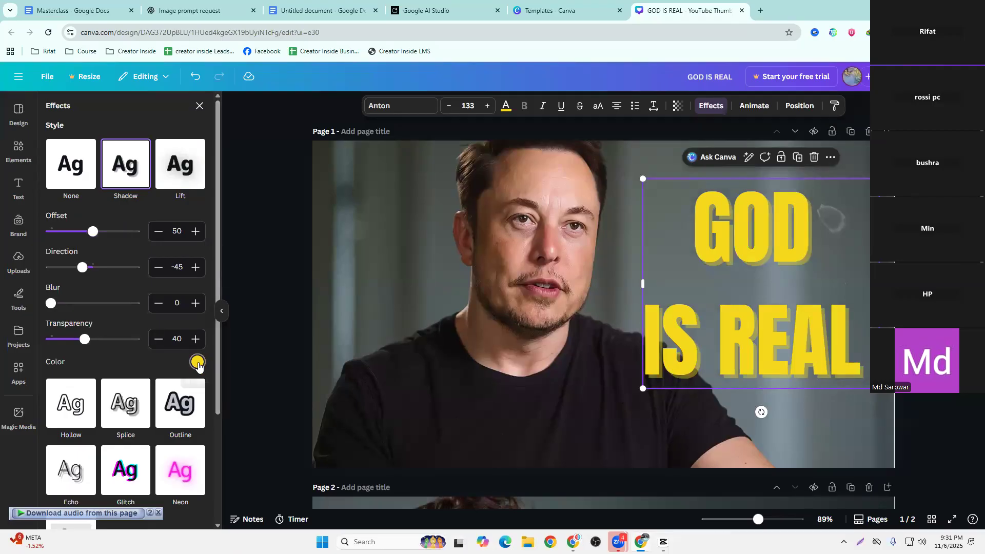
drag(84, 275, 91, 287)
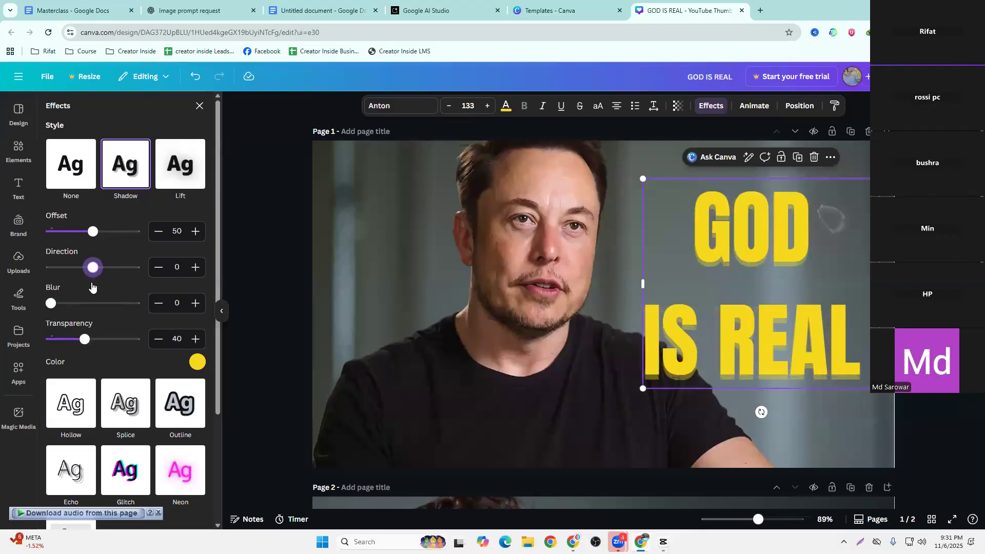
drag(81, 340, 65, 339)
drag(93, 240, 70, 239)
Set the heading's shadow color to black and its transparency to 100
drag(65, 340, 127, 339)
click(197, 361)
click(51, 277)
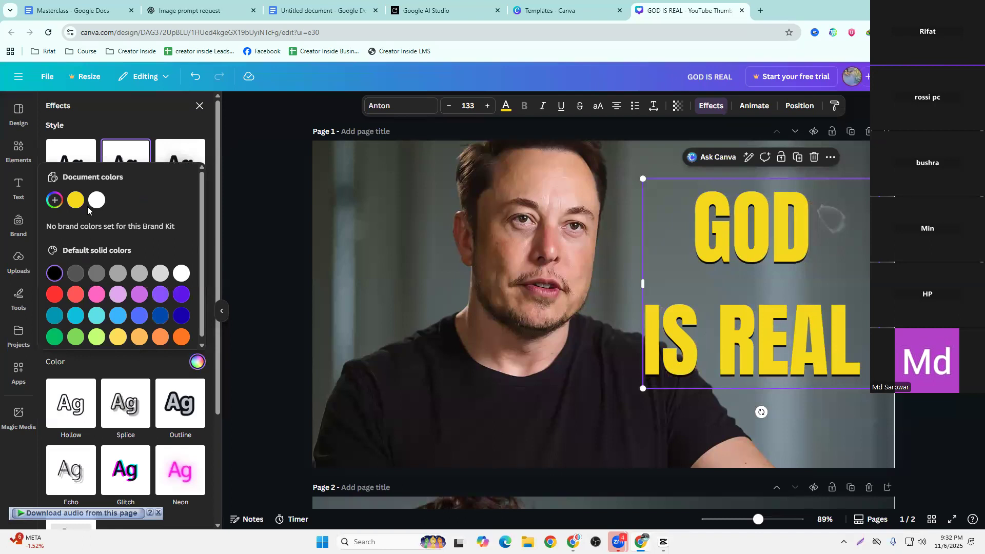
click(133, 368)
drag(124, 340, 160, 342)
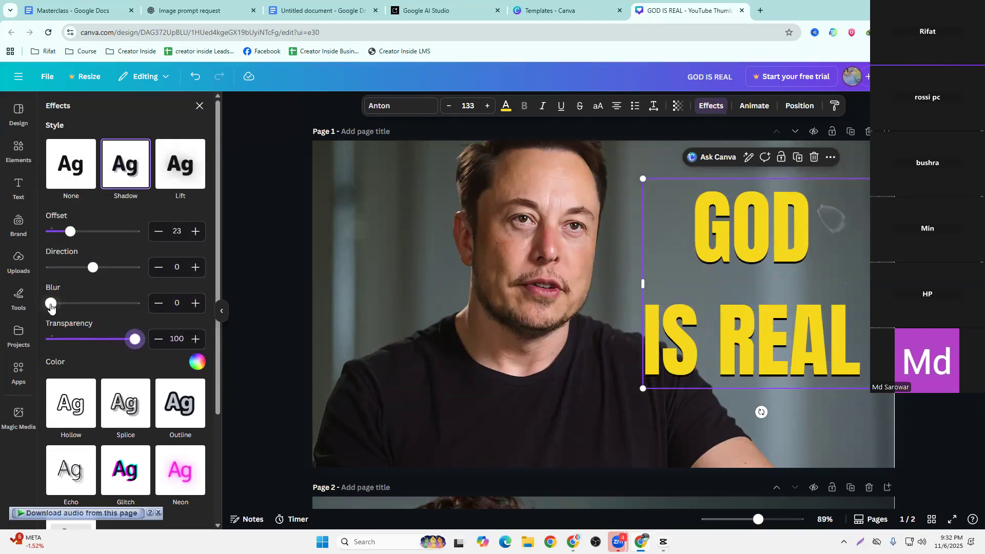
Set the heading shadow's blur to 100 and its direction to -4, keeping transparency at the maximum
drag(51, 305, 148, 316)
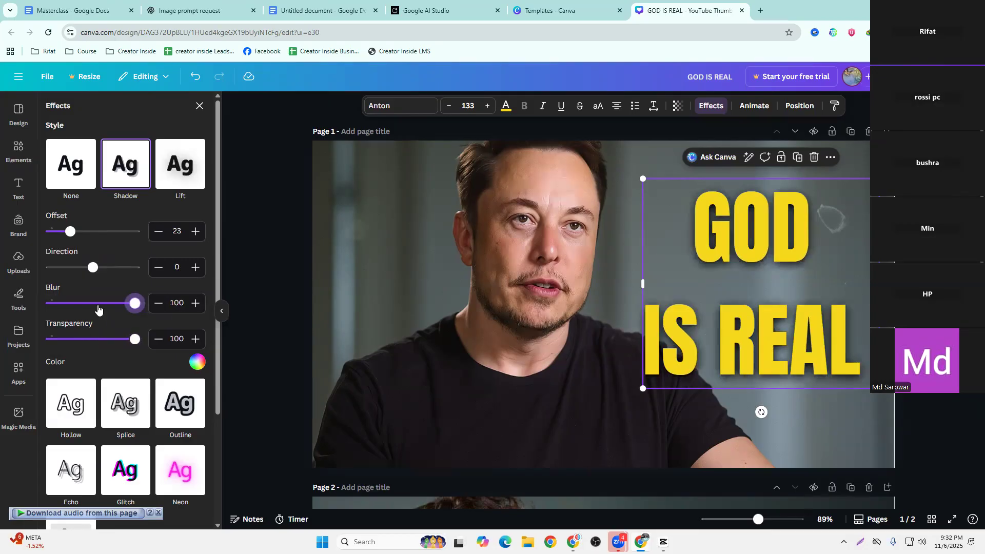
drag(89, 272, 93, 272)
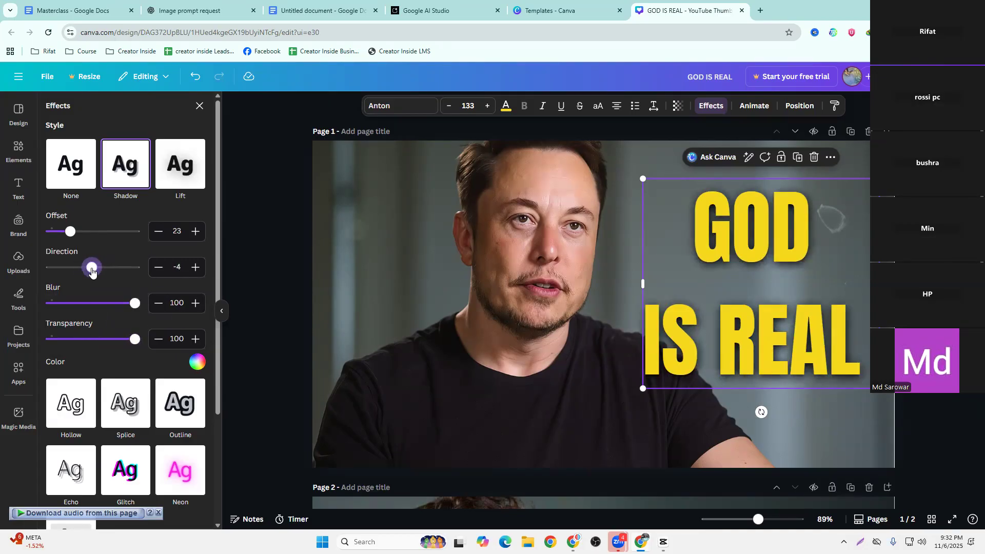
mouse_move(132, 341)
mouse_down()
mouse_move(77, 339)
mouse_move(149, 345)
mouse_up()
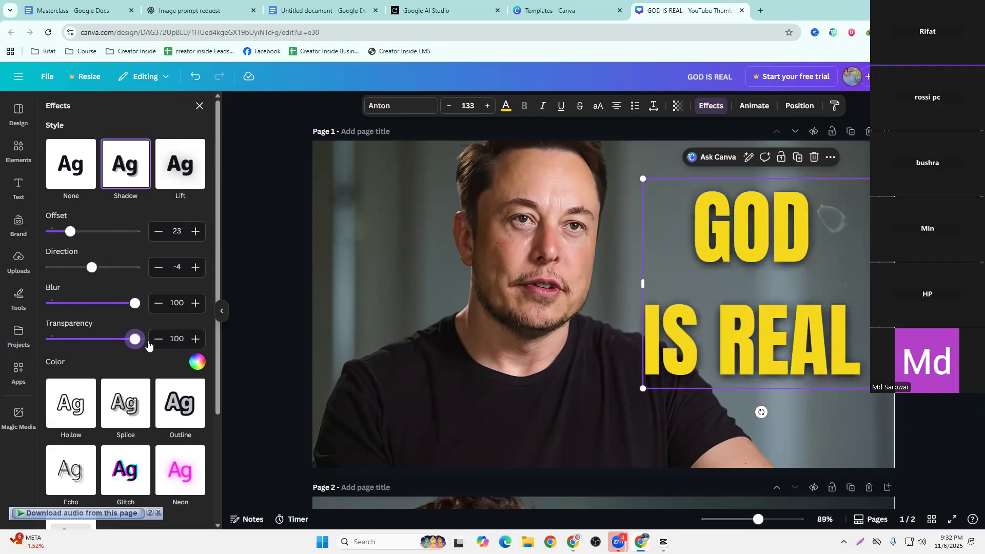
Compare the shadowed heading on page 1 with the text style of the reference thumbnail on page 2
scroll(604, 328, down, 7)
scroll(604, 328, up, 7)
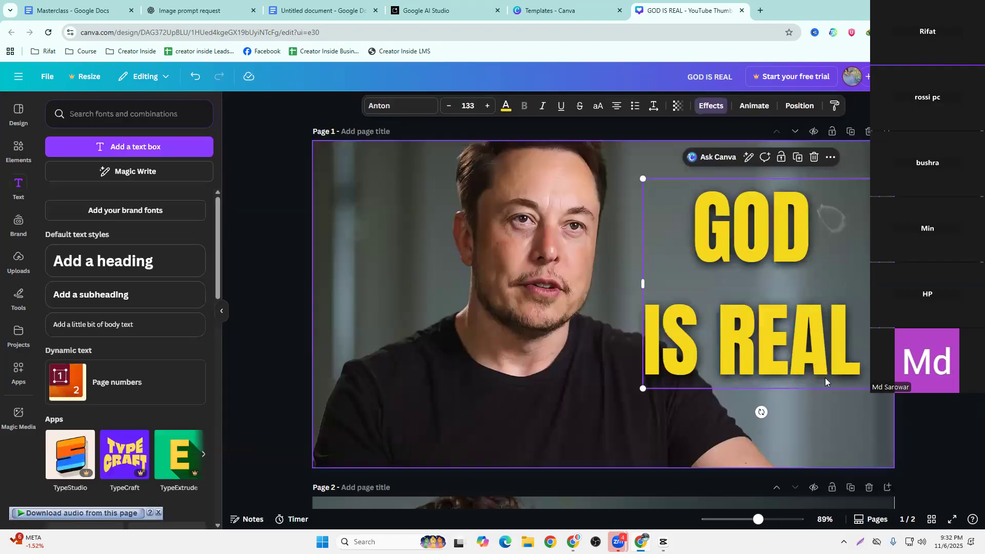
scroll(603, 328, down, 5)
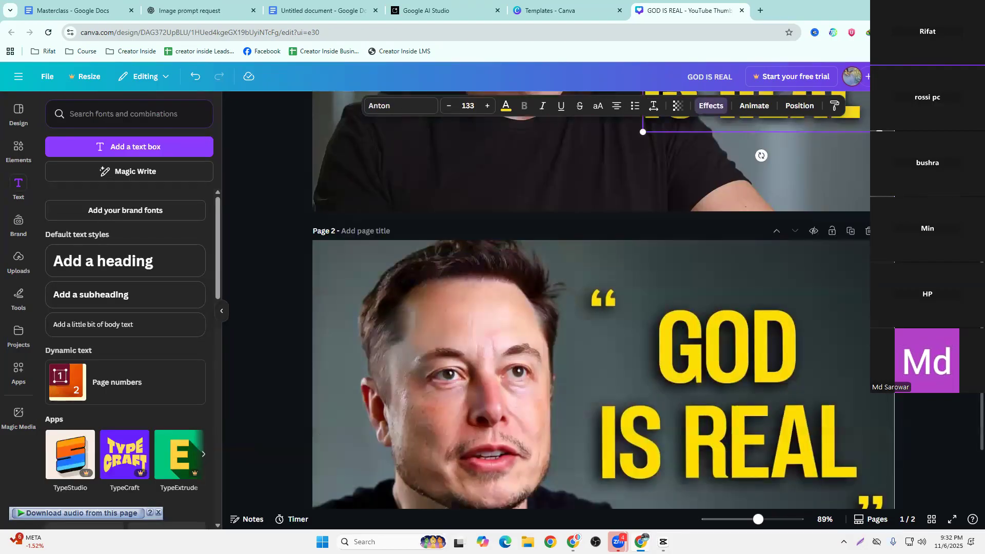
scroll(604, 329, up, 5)
scroll(603, 328, down, 7)
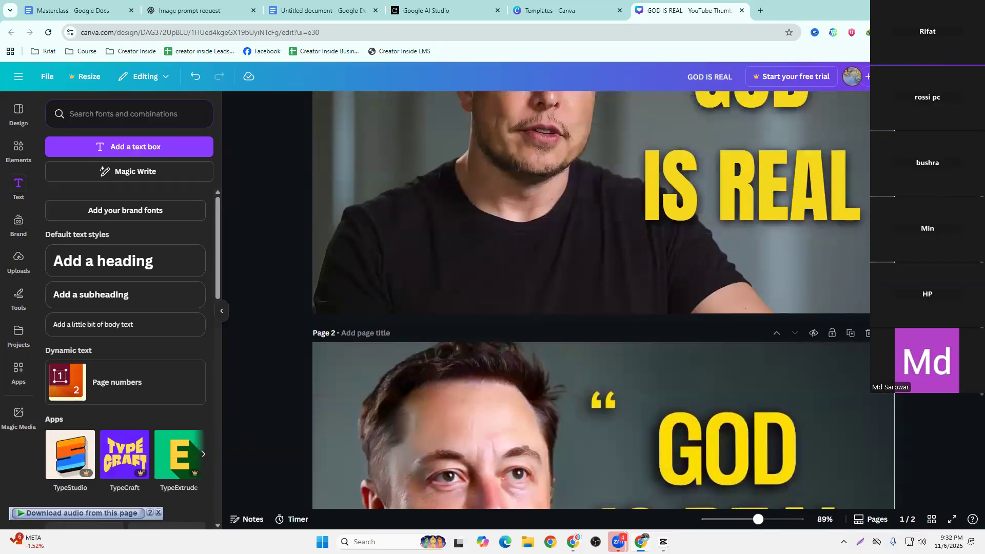
scroll(938, 396, up, 7)
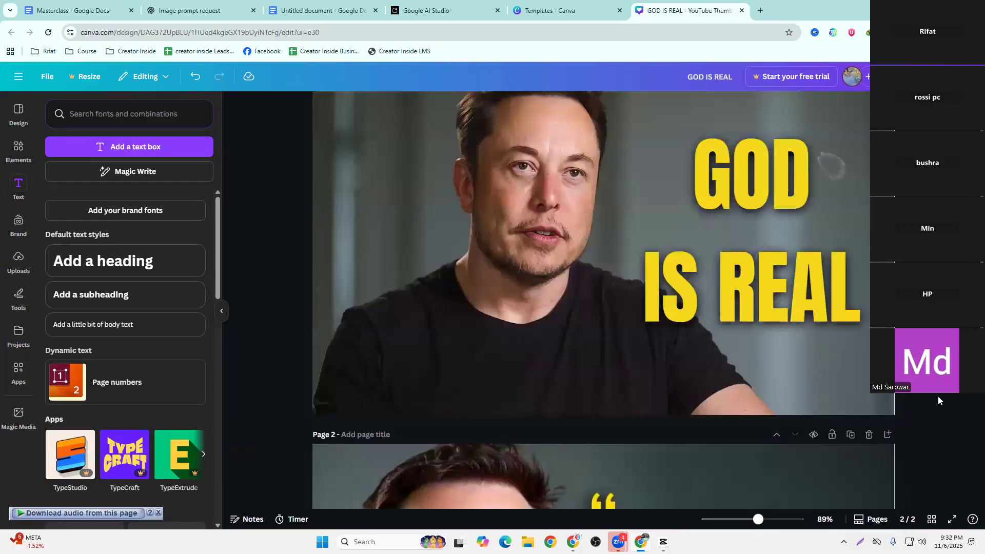
scroll(937, 396, down, 4)
scroll(938, 396, down, 3)
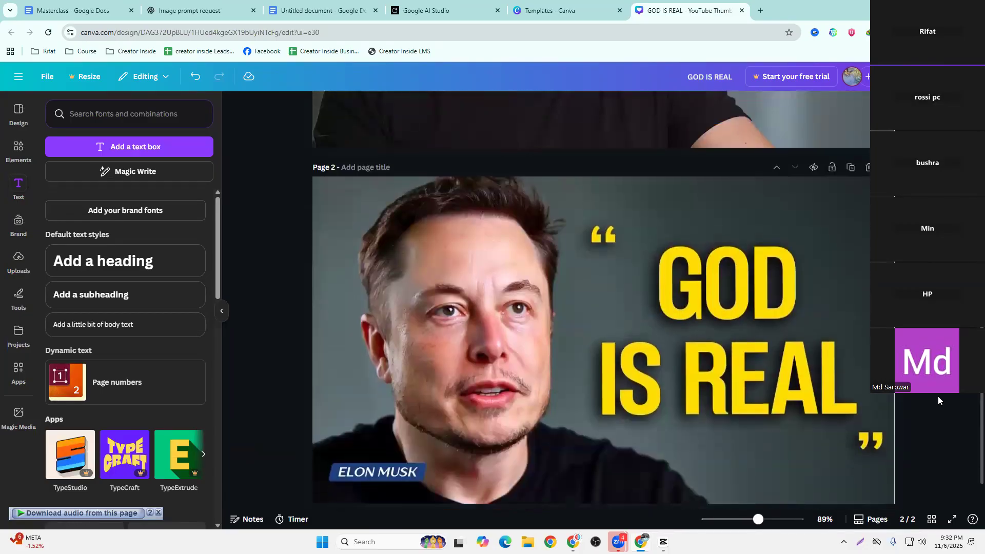
scroll(938, 396, up, 7)
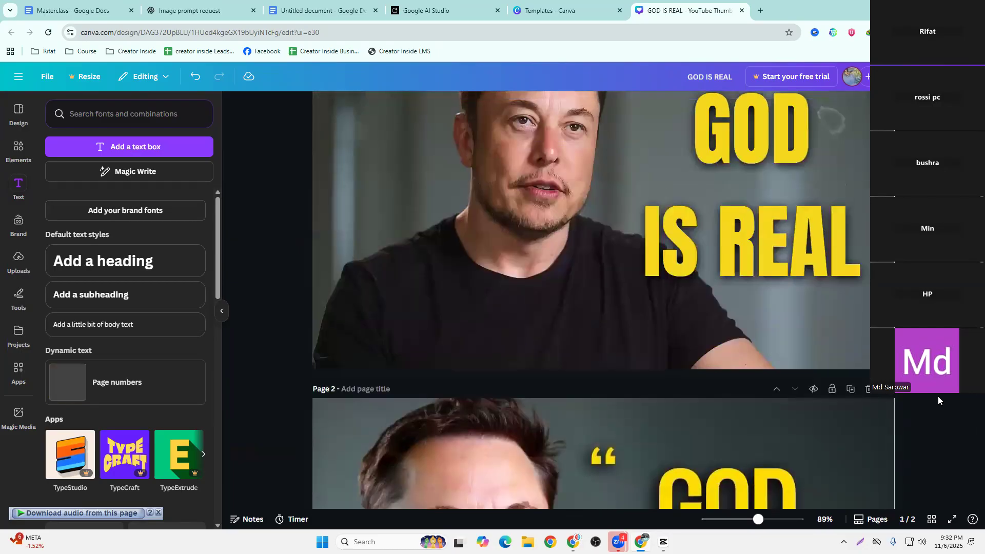
scroll(938, 396, down, 3)
scroll(938, 396, down, 4)
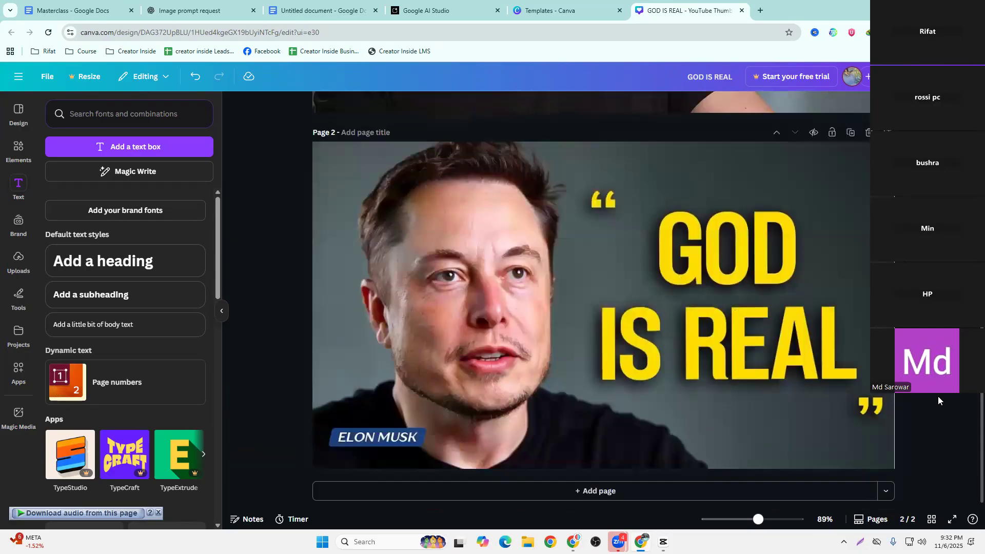
scroll(925, 402, up, 7)
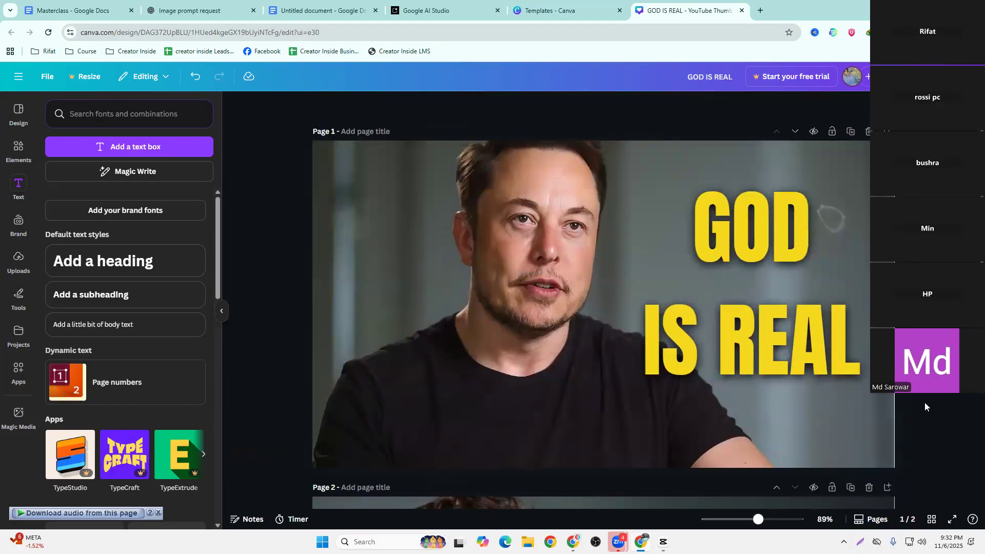
Delete the reference thumbnail on page 2 and download the remaining "GOD IS REAL" thumbnail
scroll(887, 437, down, 5)
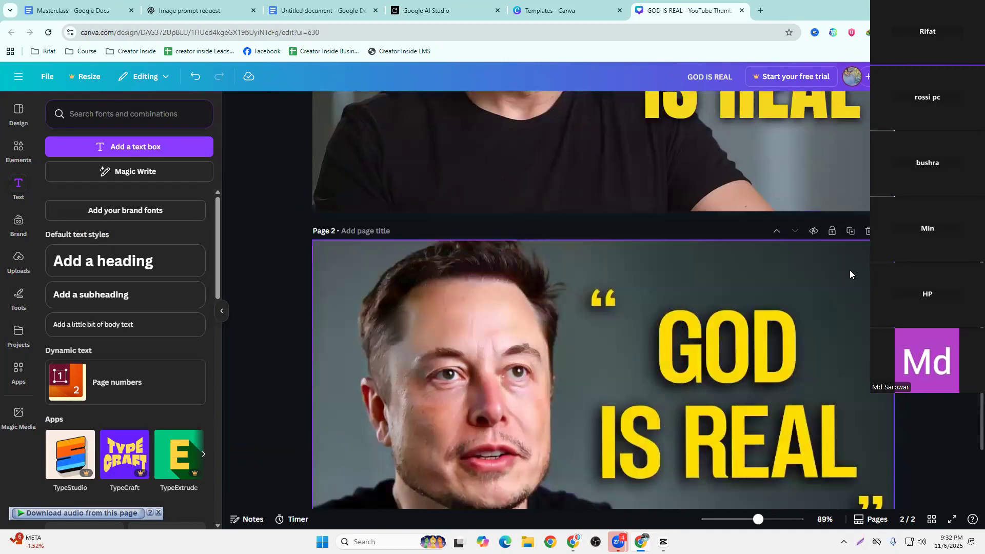
click(869, 230)
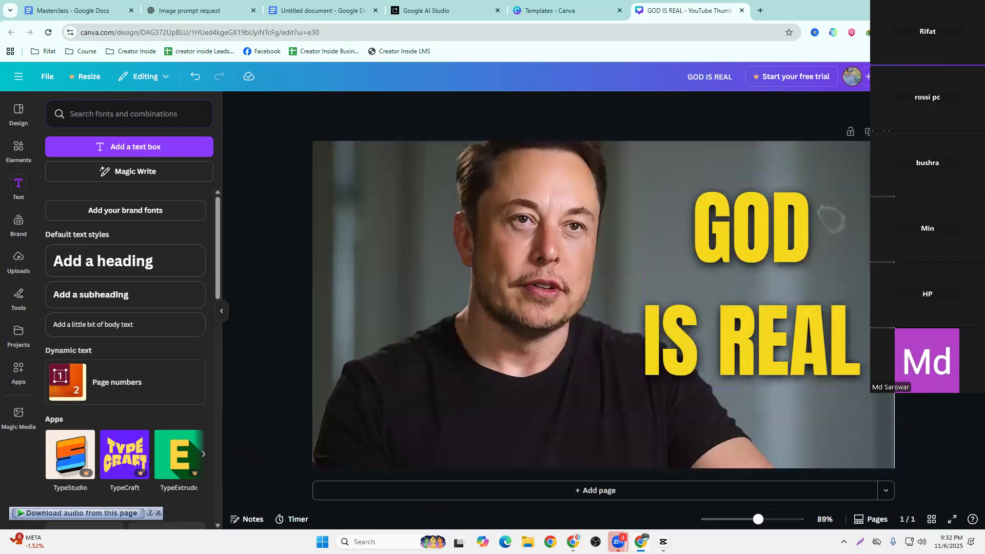
click(892, 77)
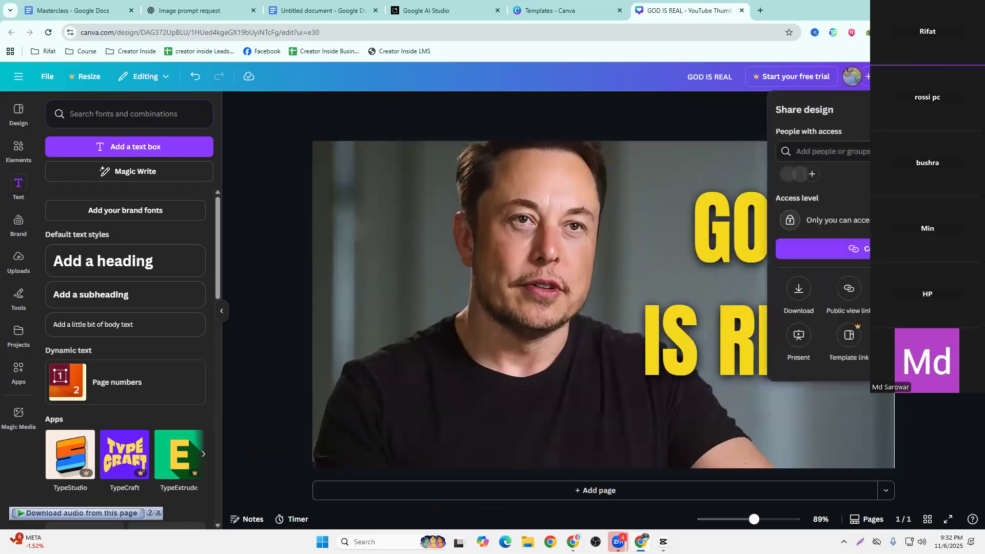
click(801, 288)
click(846, 308)
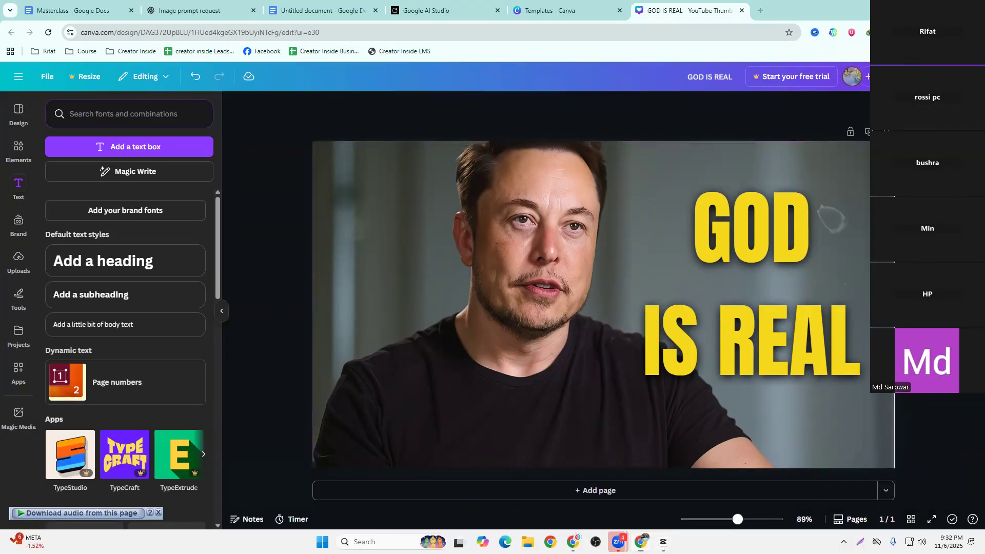
Switch to CapCut and play the start of the project to check the generated captions
click(664, 542)
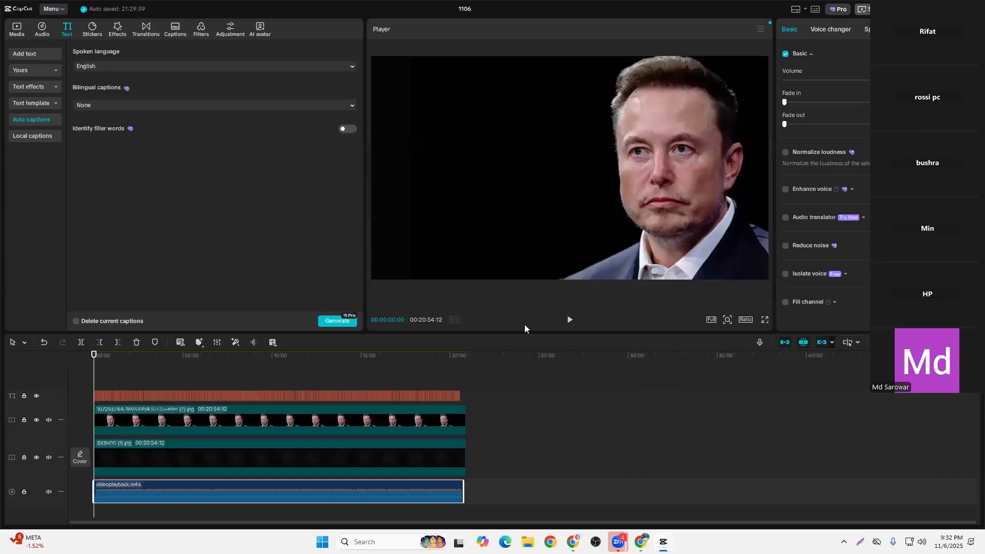
click(570, 321)
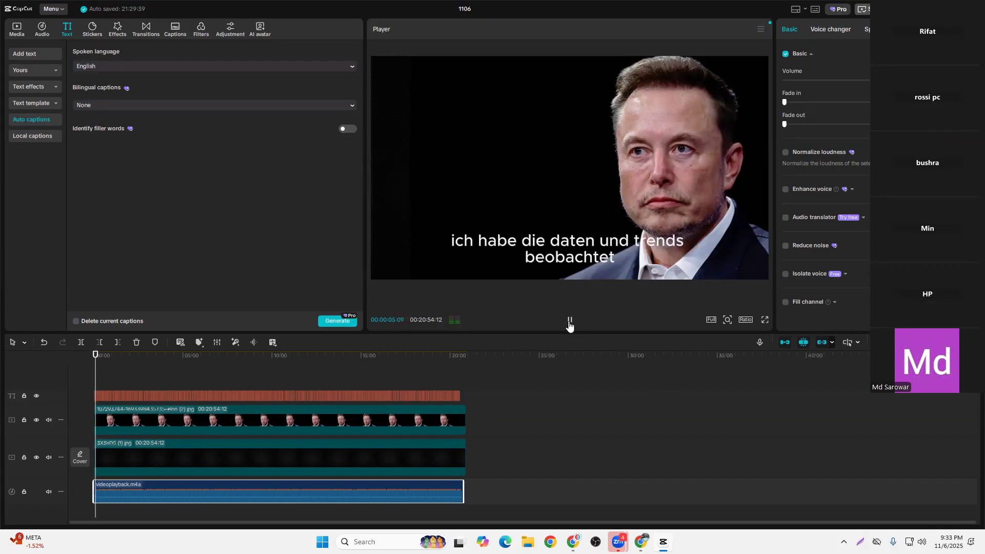
click(570, 321)
Select all caption clips on the timeline, change their text to yellow and make it bold
drag(480, 397, 92, 393)
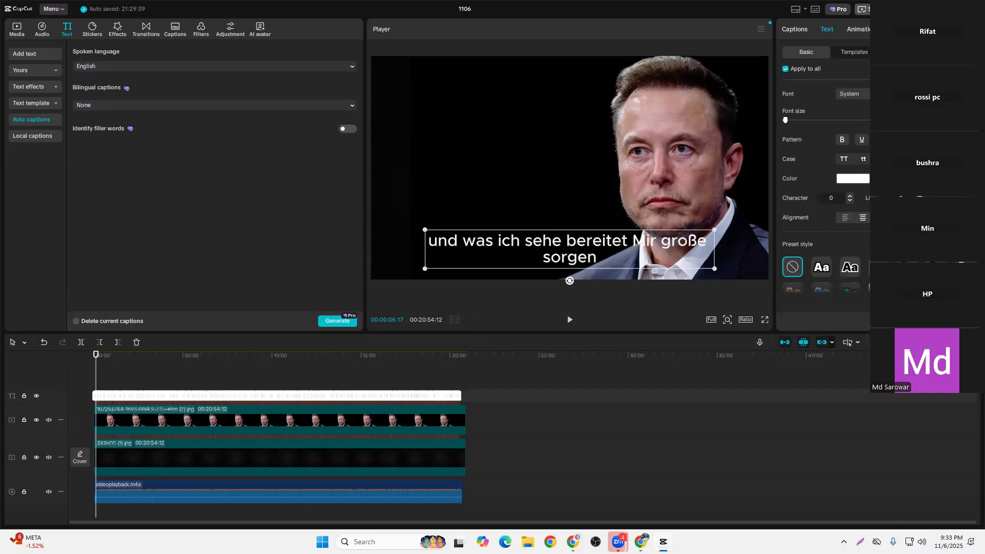
click(937, 267)
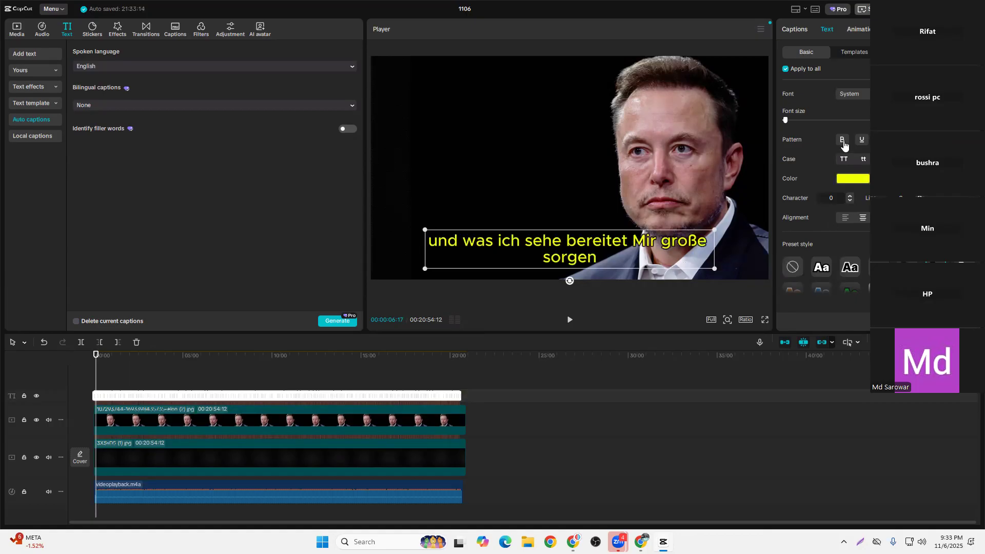
Try moving the captions up to the middle of the dark area beside the speaker, and undo the move
drag(604, 249, 497, 174)
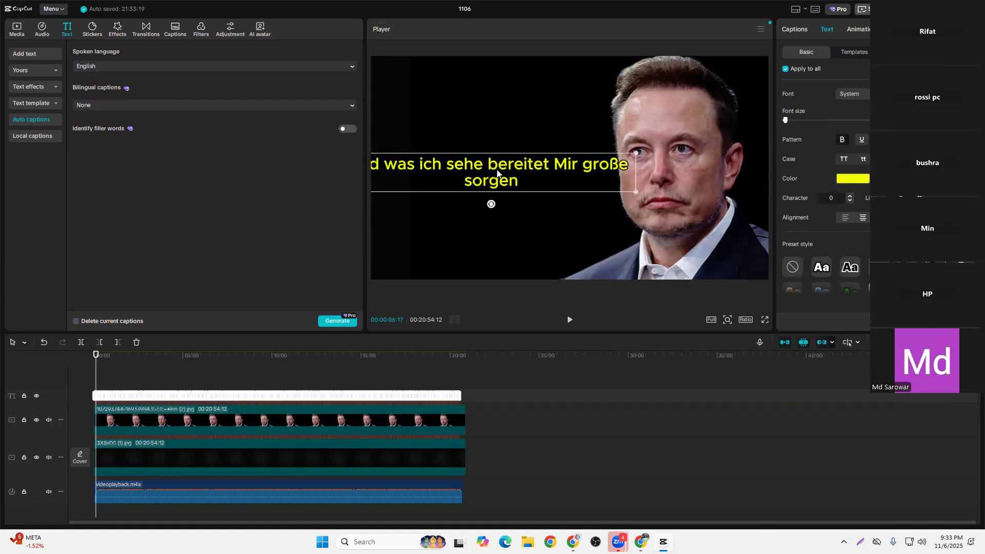
key(ctrl+z)
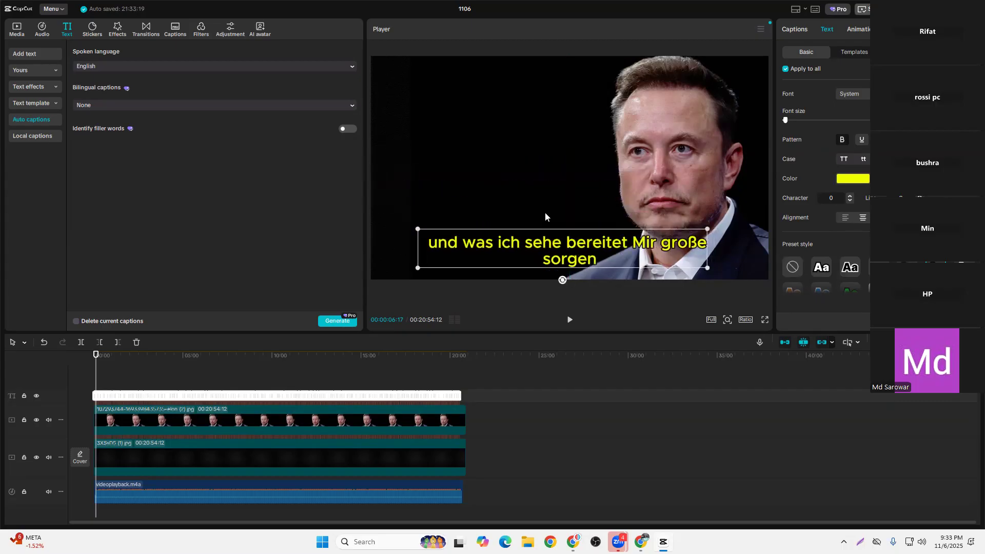
Scale the captions down slightly and place them at mid-height in the dark area beside the speaker's face
key(ctrl+shift+z)
drag(674, 209, 646, 205)
drag(544, 188, 515, 173)
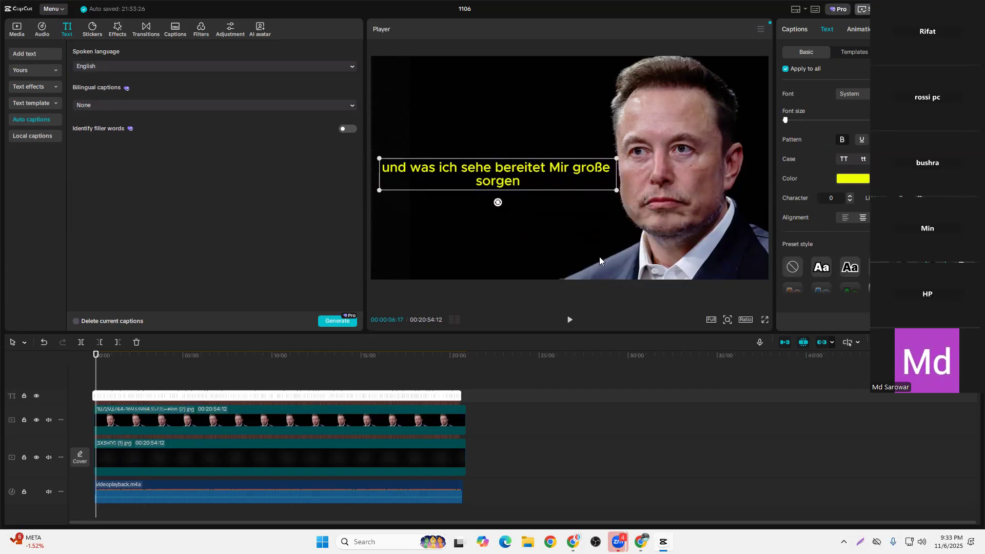
Play the opening of the video in short stretches to check how the captions fit beside the speaker
click(569, 322)
click(98, 360)
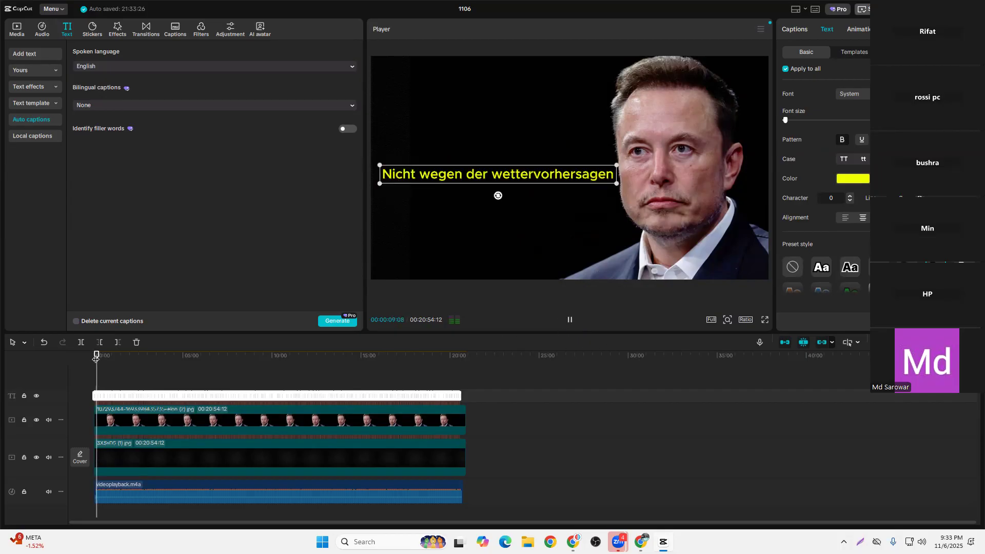
mouse_move(101, 354)
mouse_down()
mouse_move(161, 354)
mouse_move(94, 354)
mouse_up()
click(569, 320)
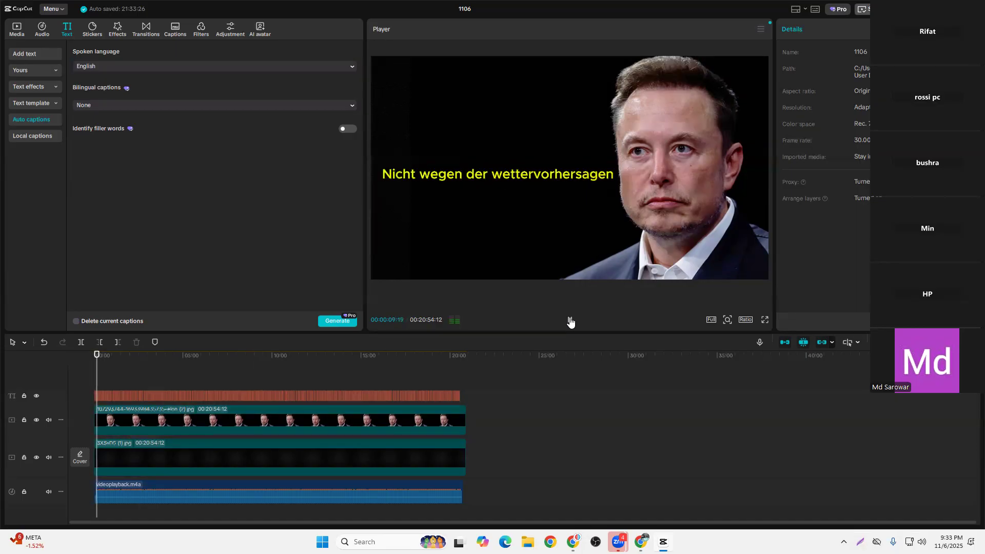
click(569, 321)
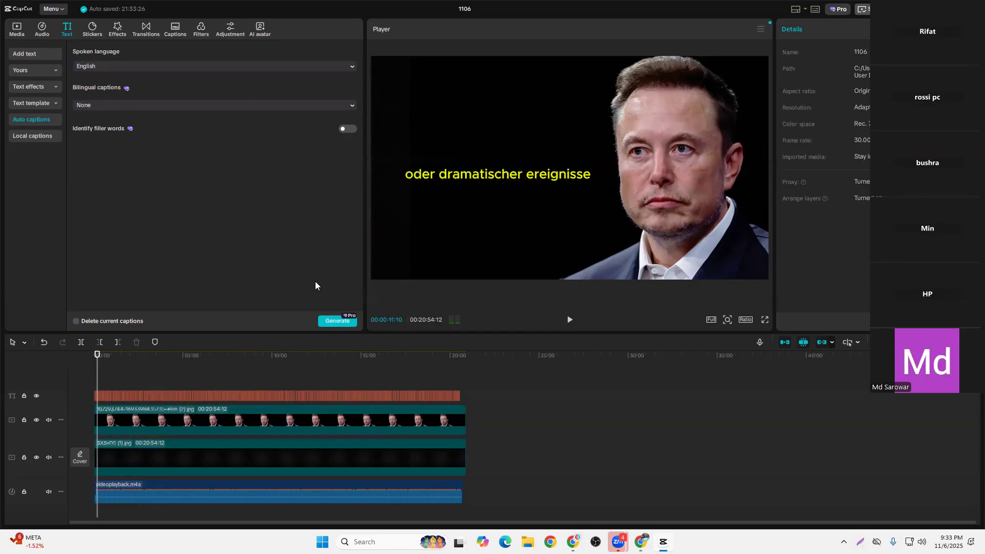
click(570, 320)
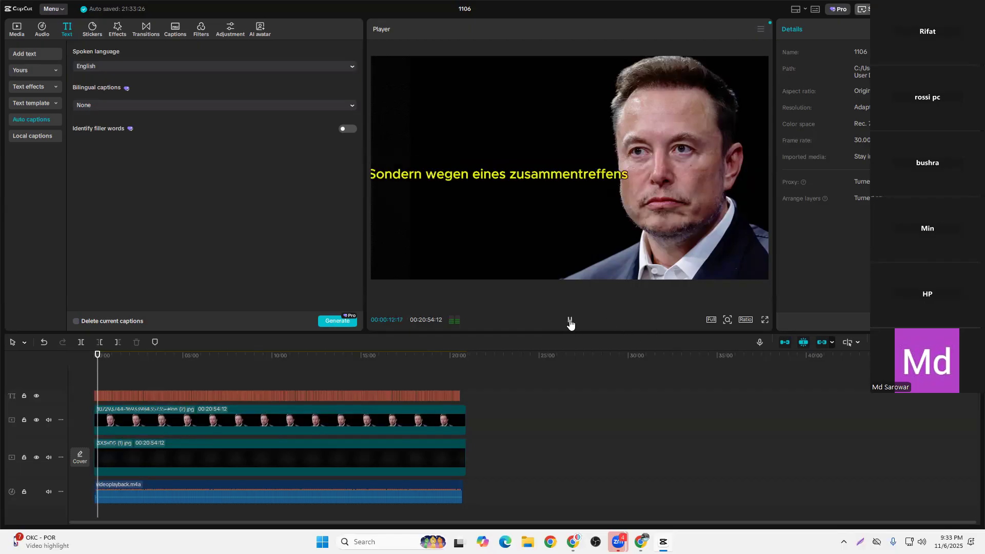
click(569, 321)
Move the captions down to the lower centre of the frame and play the video to check them
click(502, 179)
drag(487, 180, 559, 253)
drag(532, 206, 561, 256)
click(570, 320)
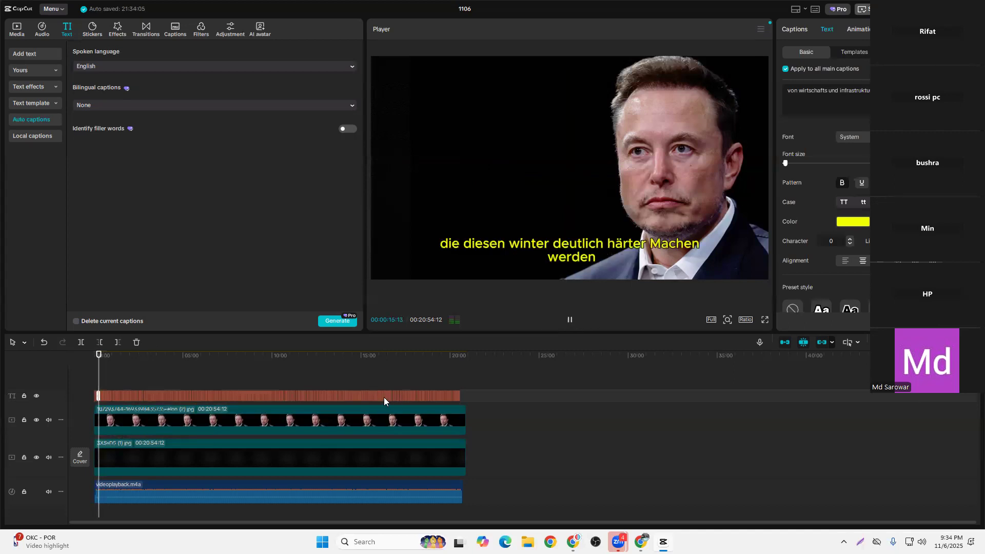
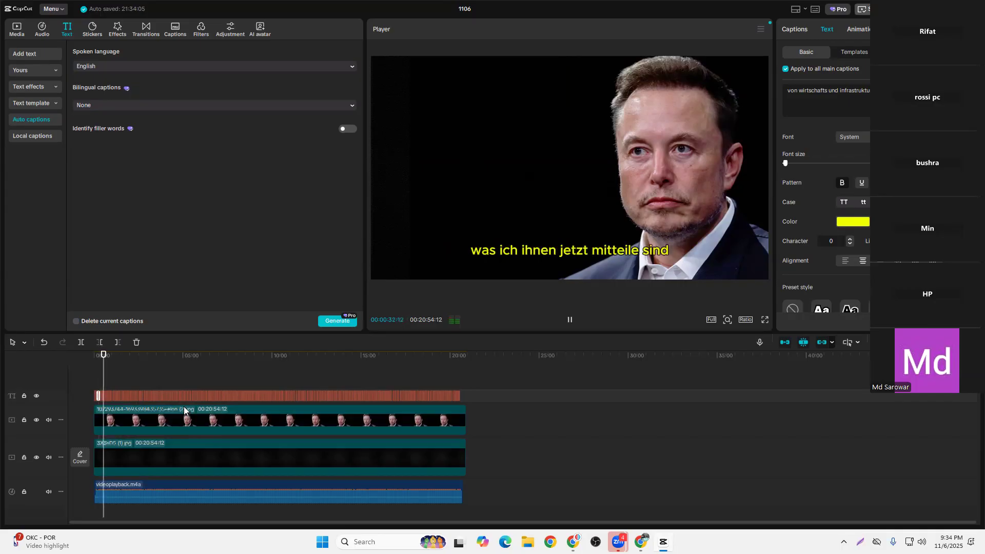
Add the Vignette effect at the start of the timeline, stretch it over the full video length and play the opening briefly
click(569, 320)
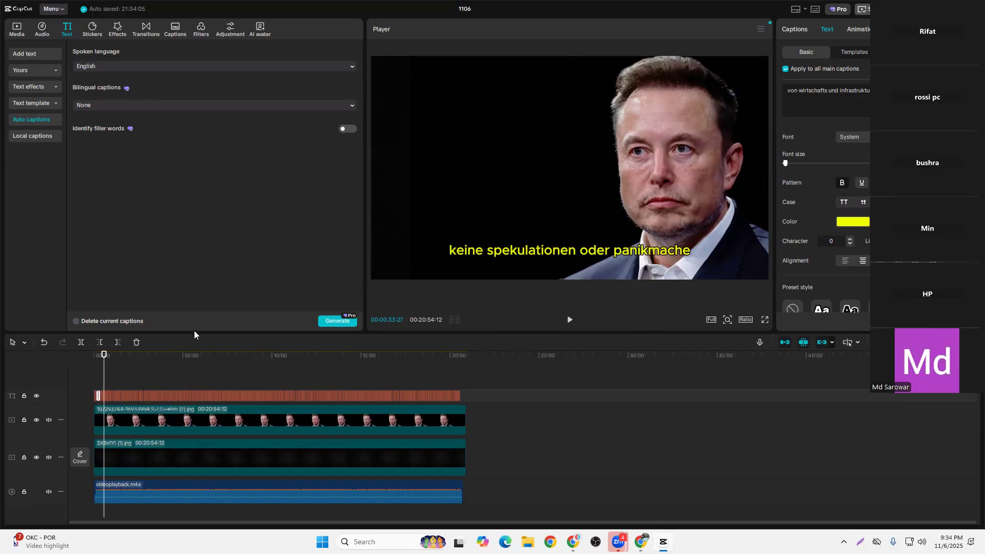
drag(108, 359, 85, 360)
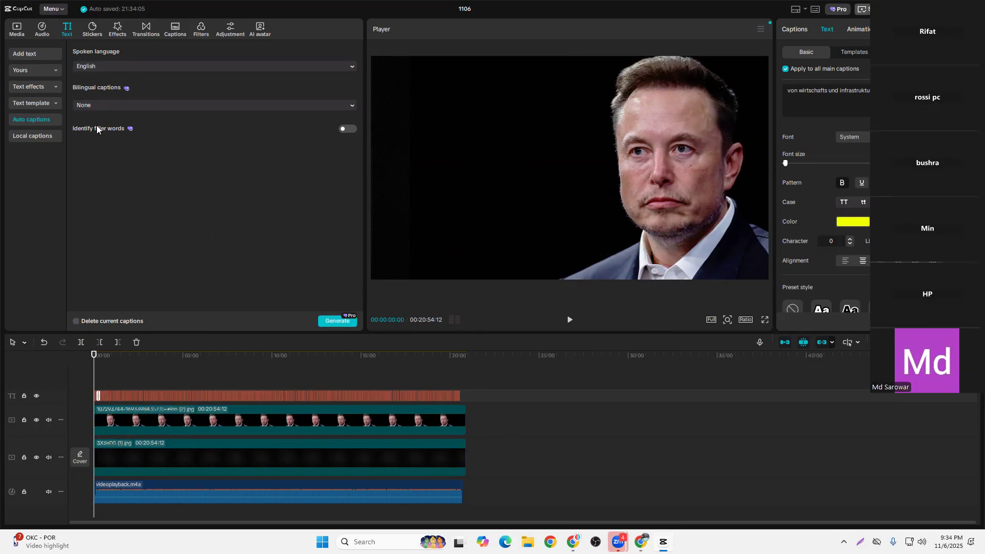
click(115, 30)
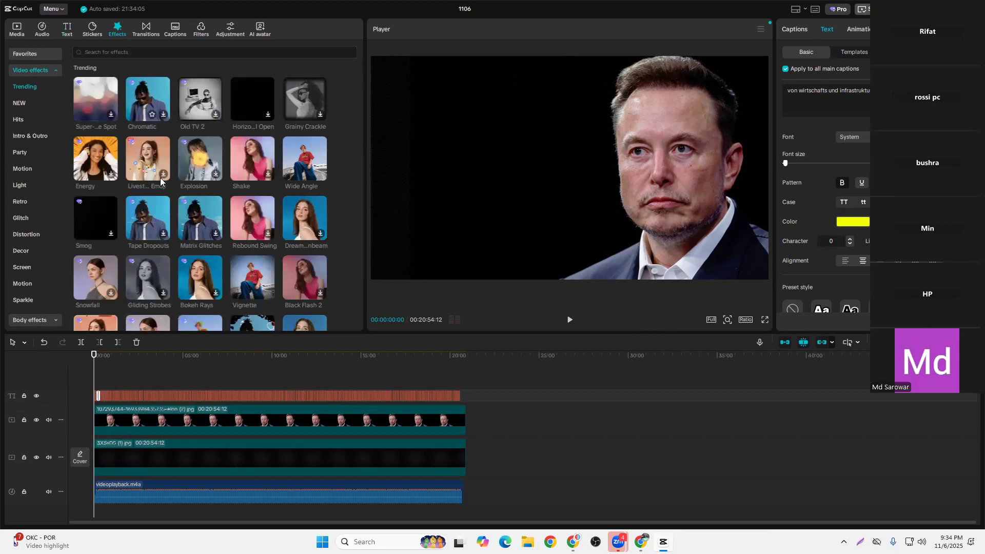
scroll(188, 245, down, 1)
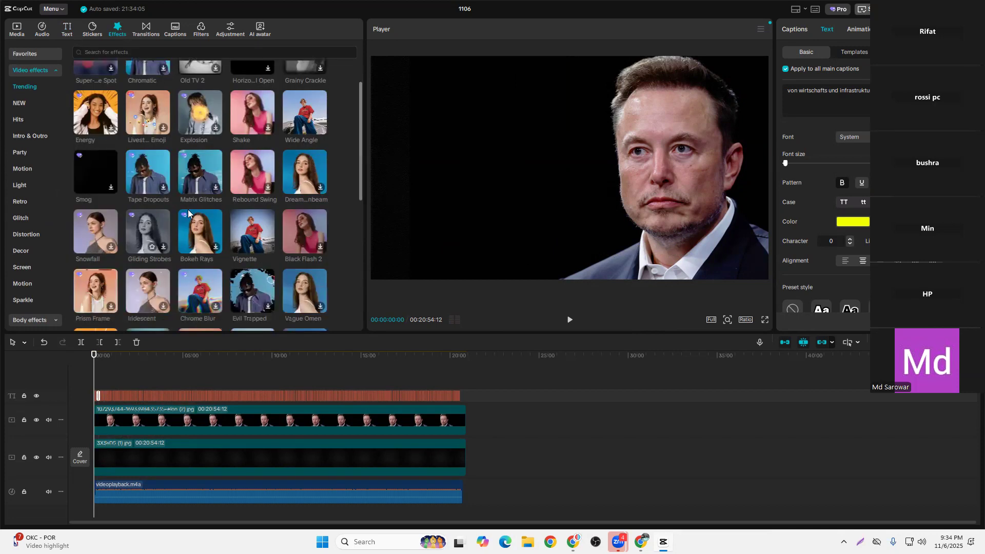
scroll(263, 172, up, 1)
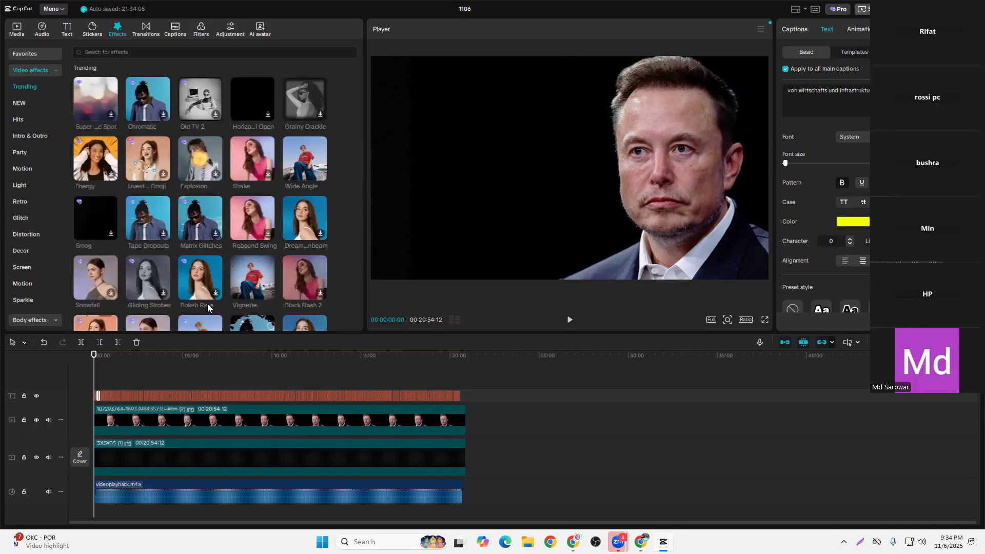
scroll(182, 262, down, 4)
click(267, 108)
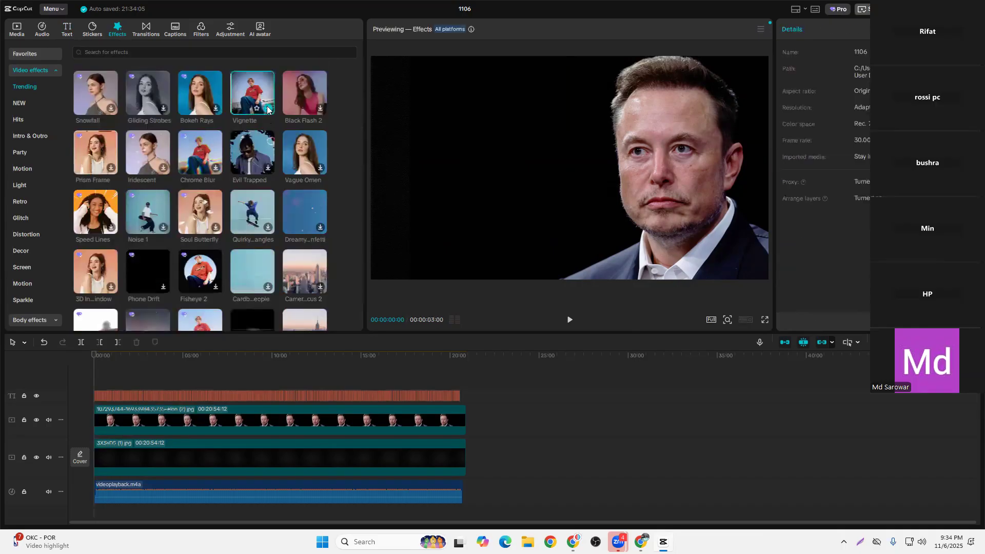
drag(95, 394, 463, 379)
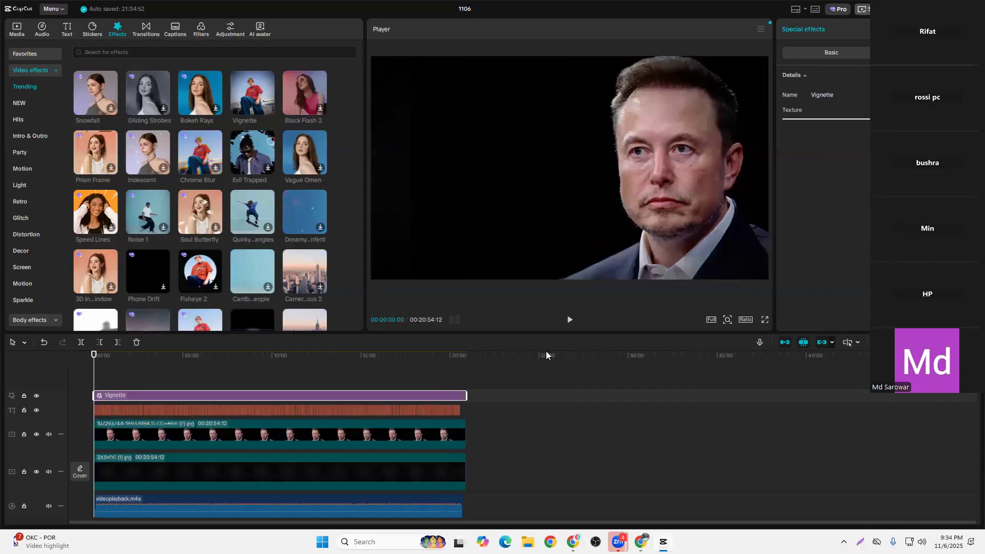
click(570, 320)
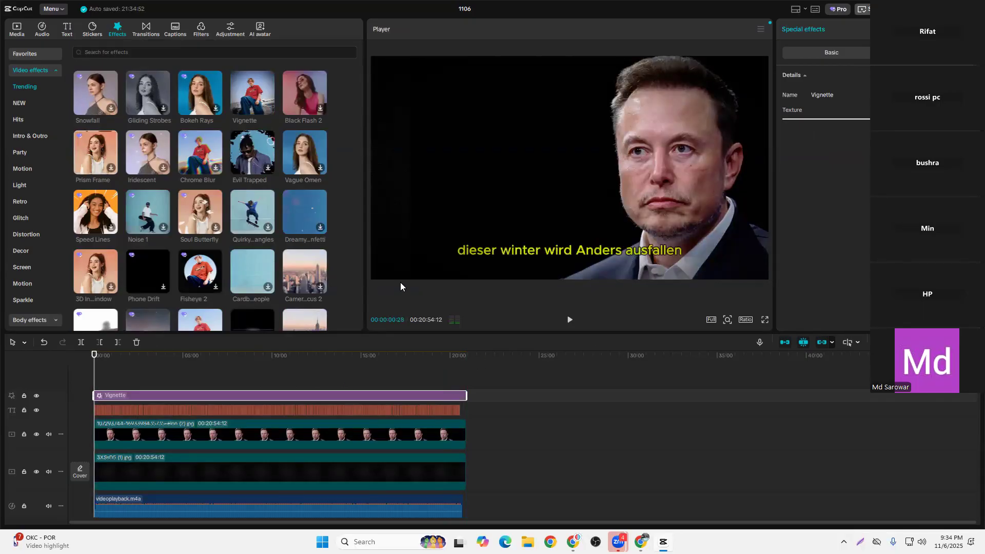
Browse the trending video effects and preview Grainy Crackle on the video
scroll(180, 229, down, 10)
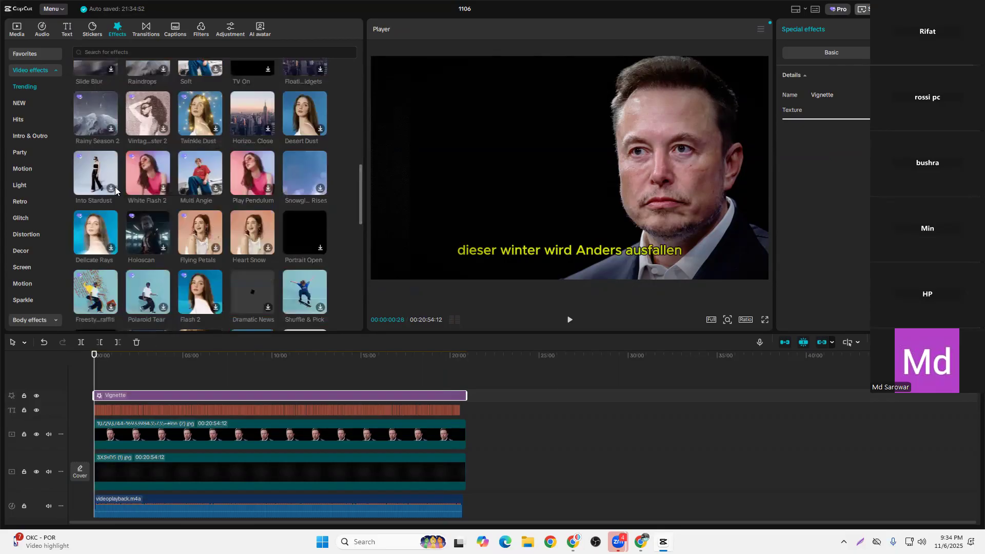
scroll(127, 223, down, 3)
scroll(169, 213, down, 3)
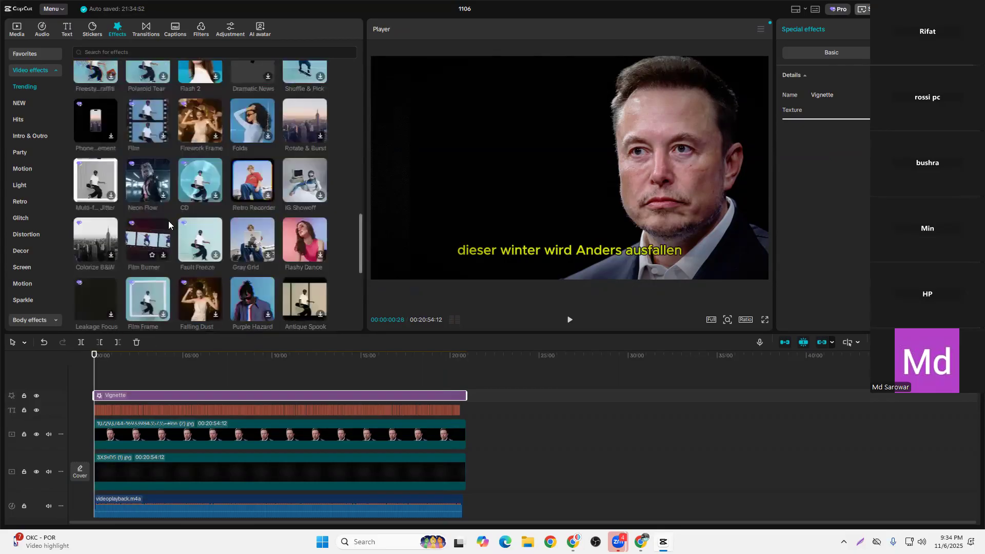
scroll(213, 245, down, 3)
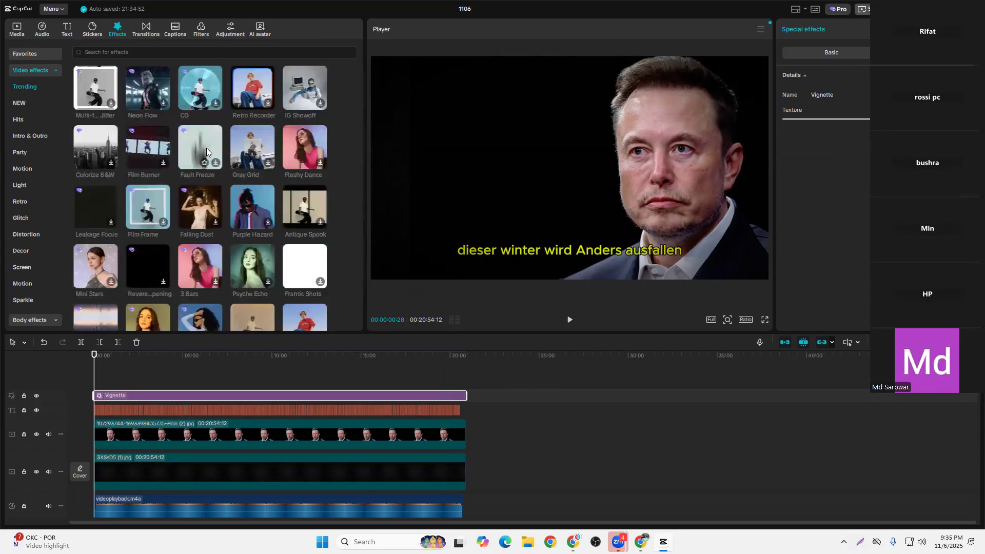
scroll(259, 252, down, 3)
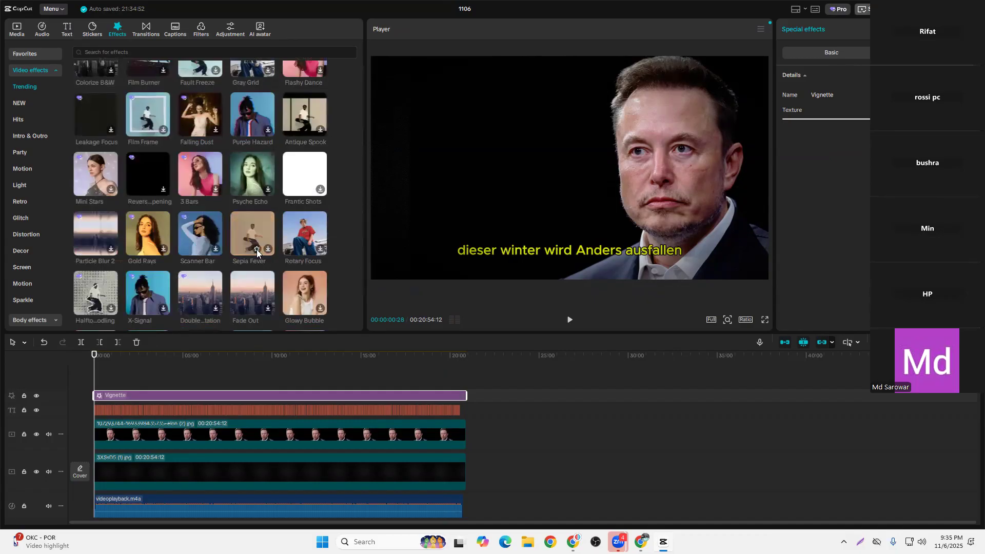
scroll(298, 235, down, 3)
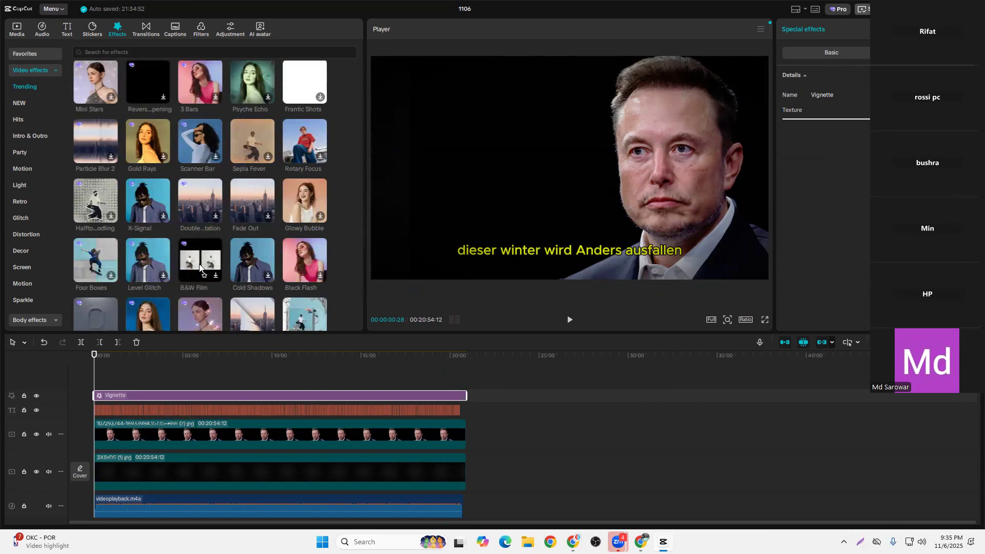
scroll(200, 266, down, 3)
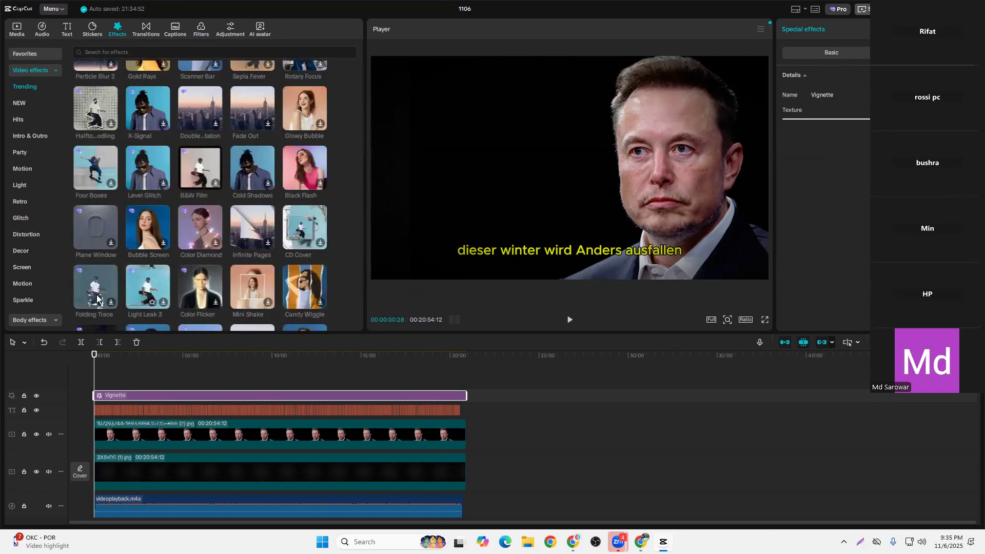
scroll(112, 278, down, 5)
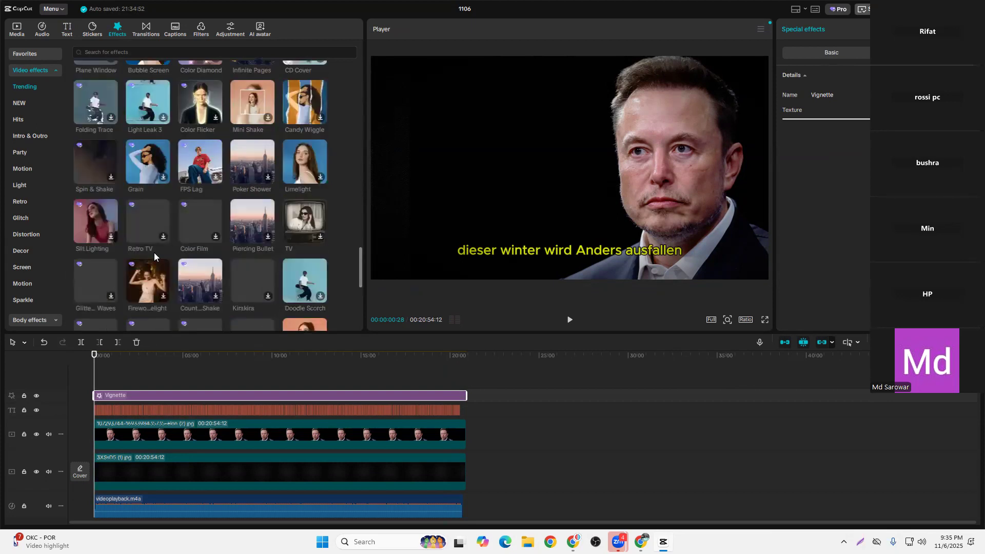
scroll(197, 237, down, 4)
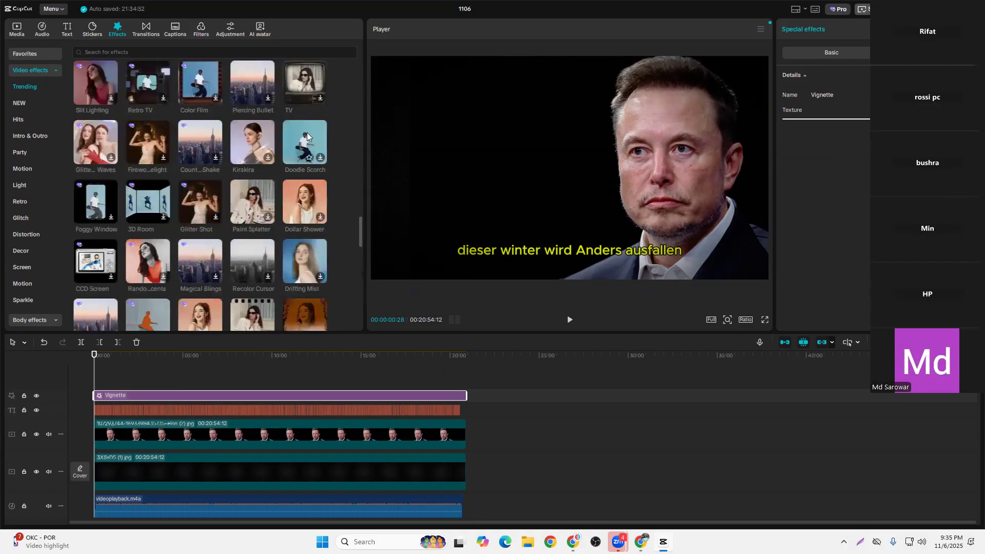
scroll(172, 208, down, 7)
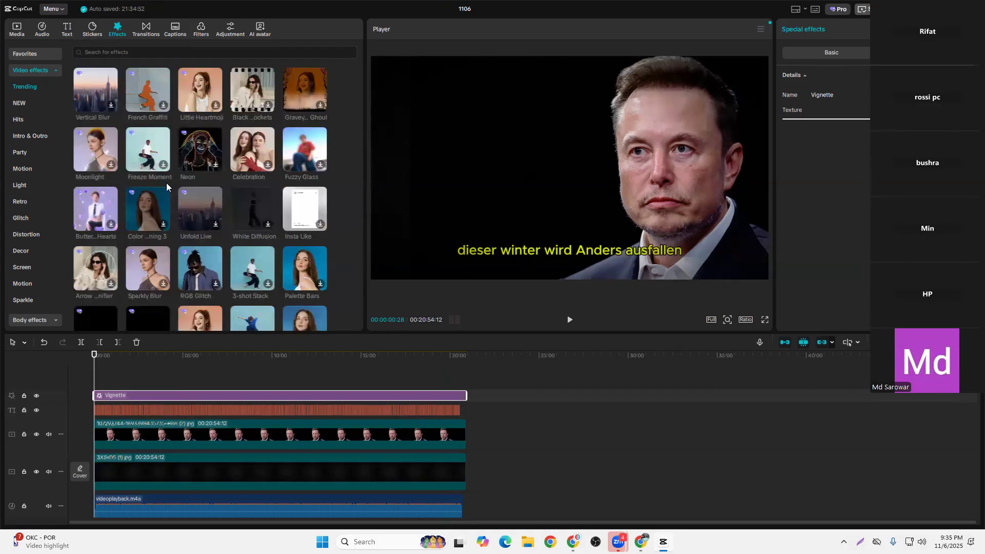
scroll(155, 165, down, 3)
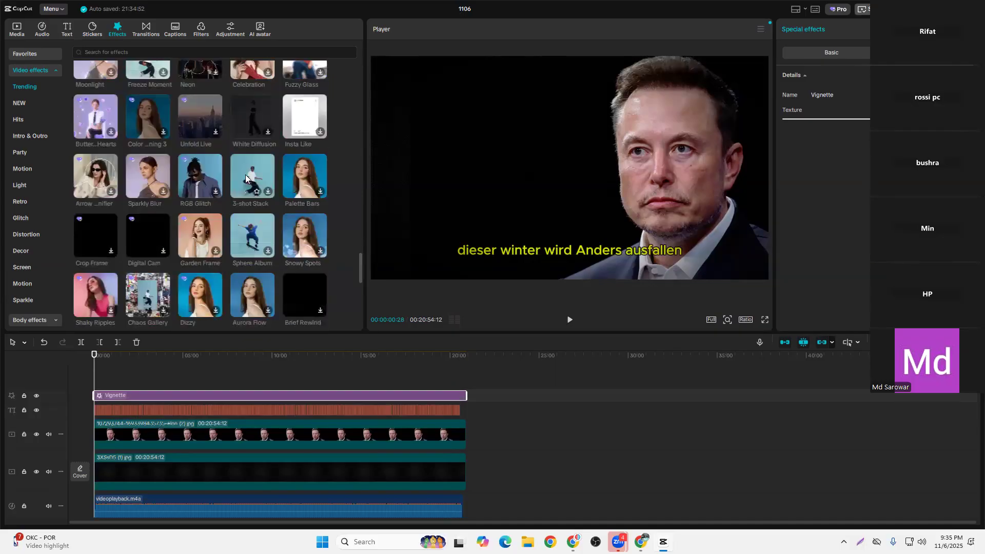
scroll(250, 235, down, 5)
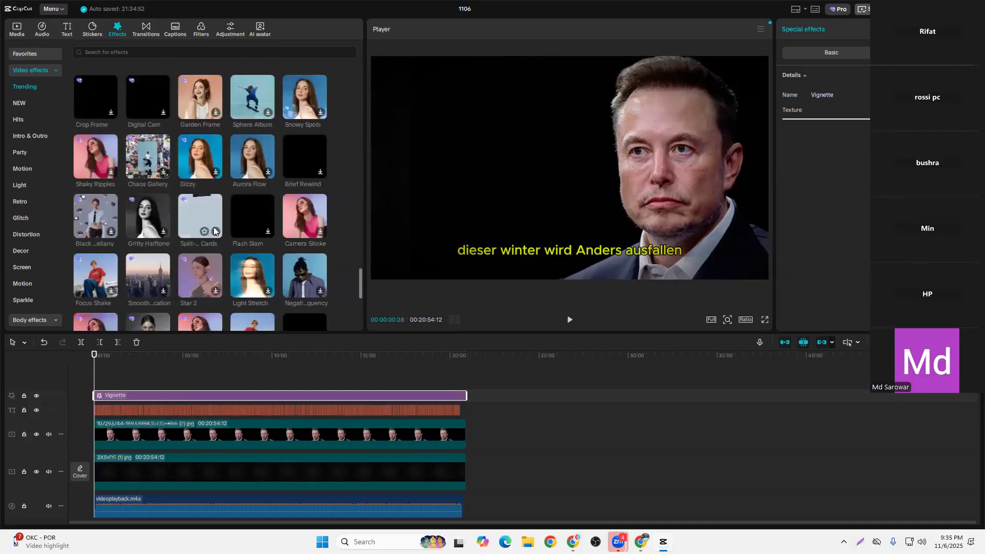
scroll(305, 172, down, 1)
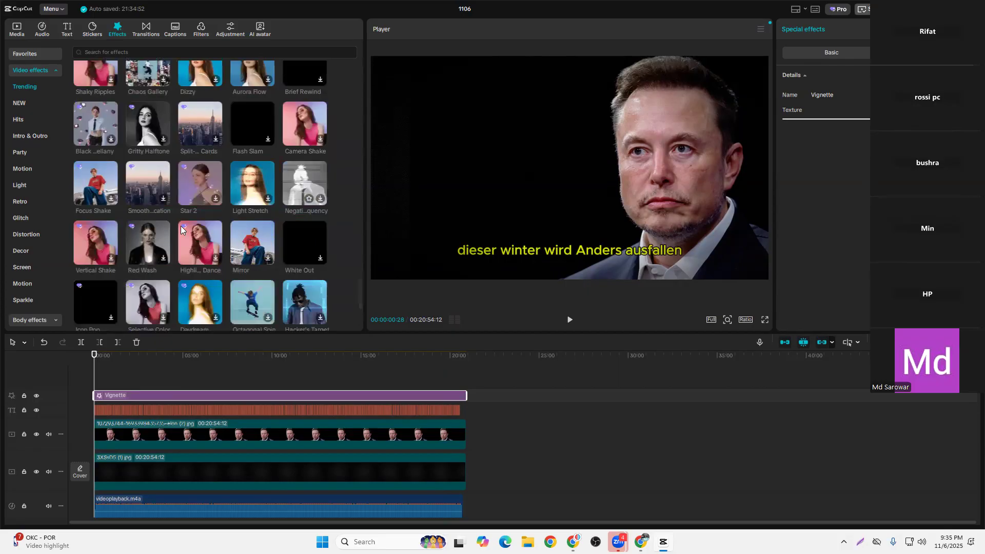
scroll(181, 226, down, 1)
scroll(145, 206, up, 20)
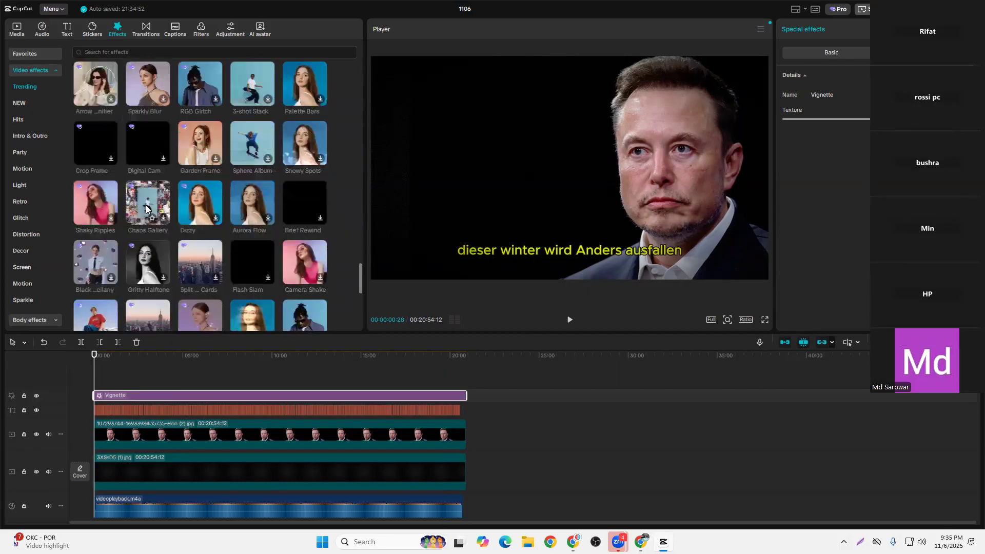
scroll(146, 206, up, 5)
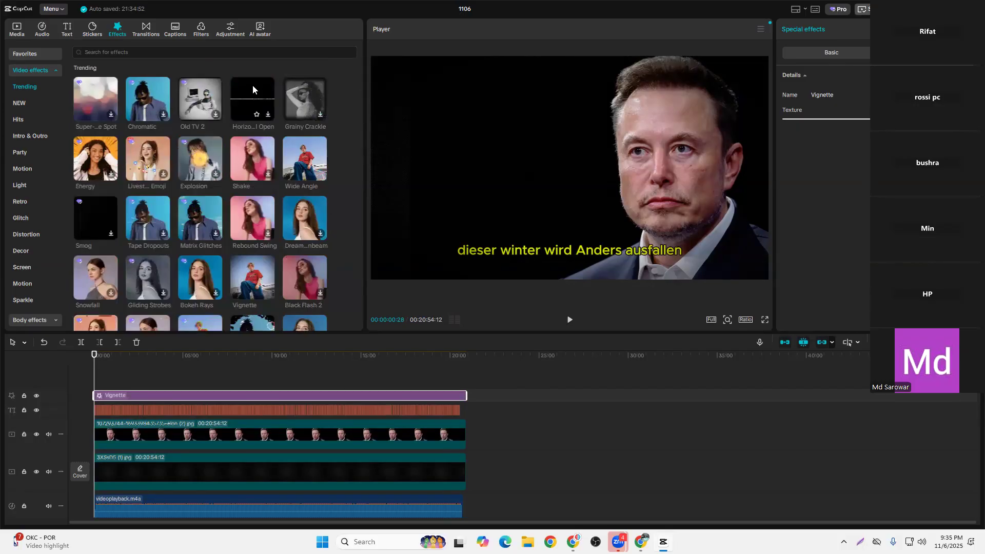
click(307, 97)
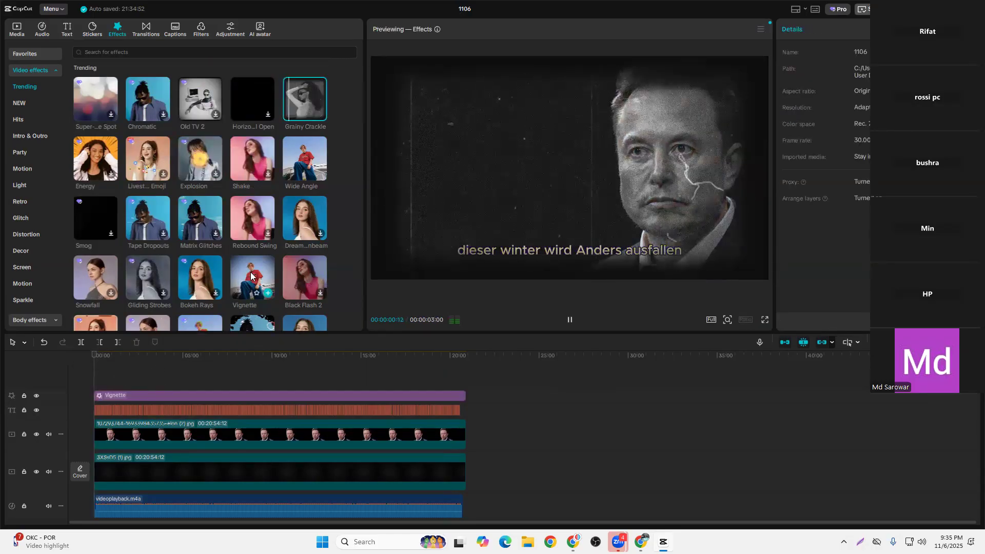
click(163, 376)
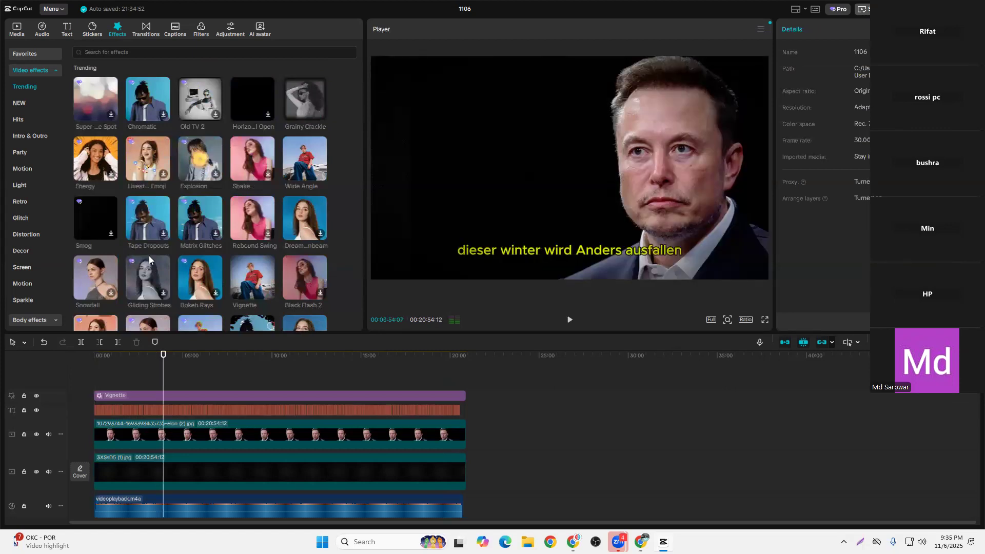
Add the Noise 1 effect above Vignette, stretch it over the full video length and return the playhead to the start
scroll(121, 271, down, 1)
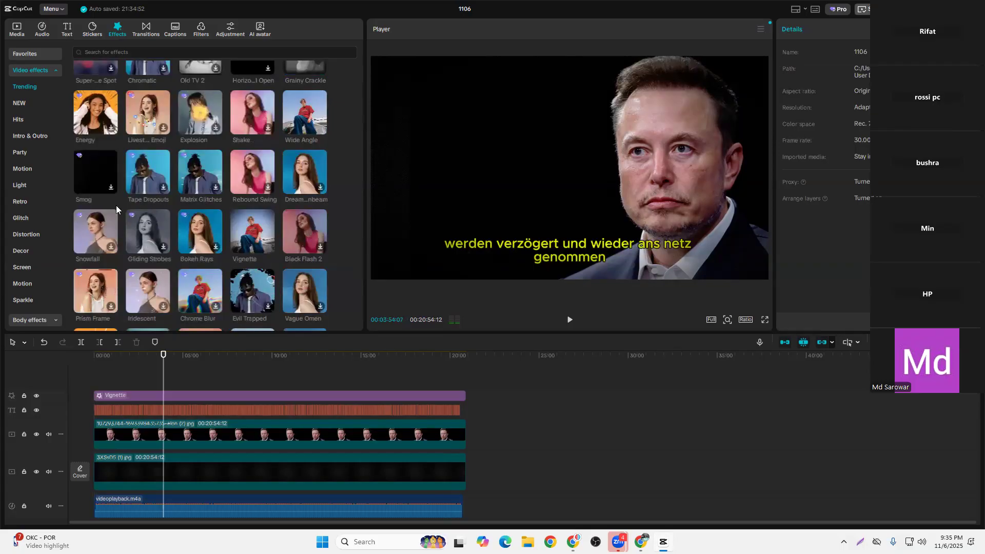
scroll(144, 180, down, 1)
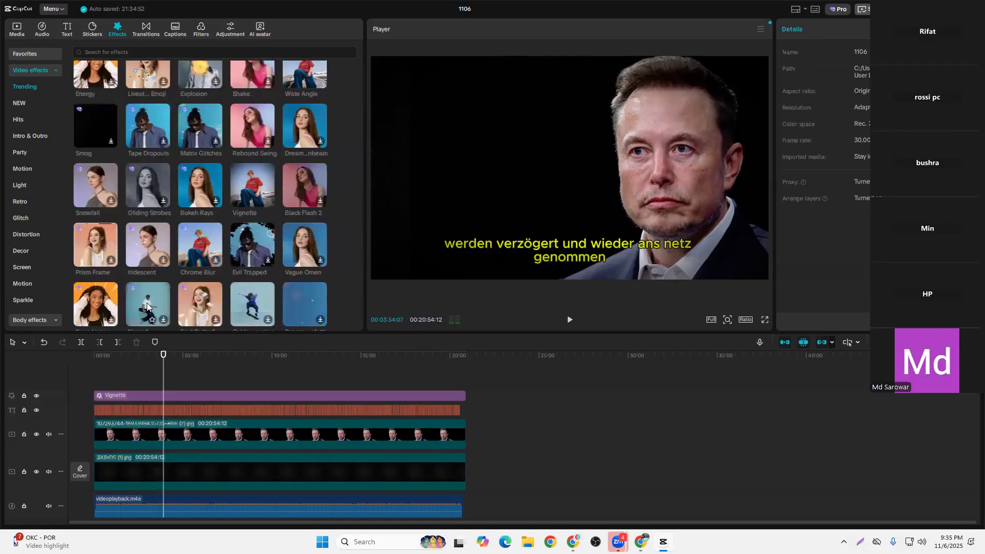
scroll(154, 300, down, 1)
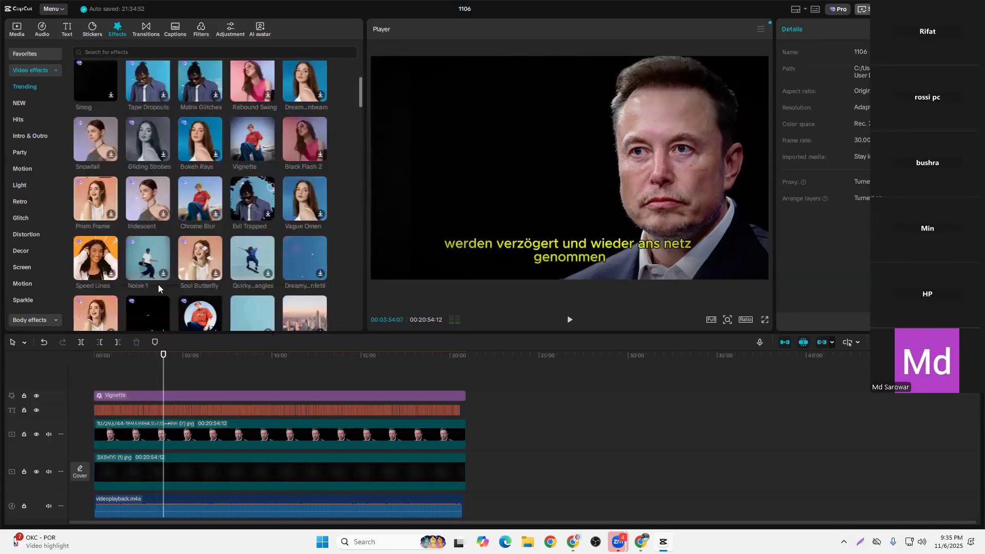
click(154, 256)
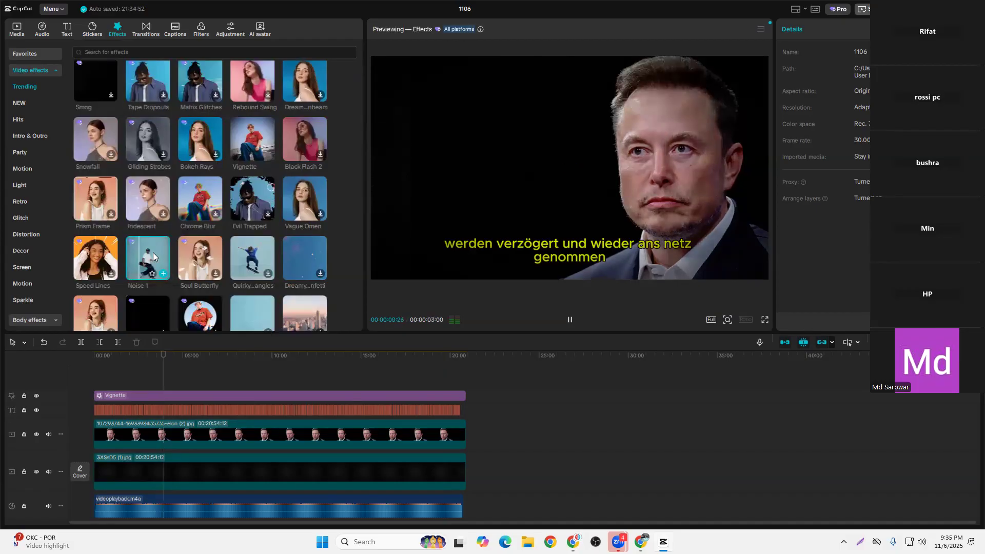
drag(153, 253, 97, 381)
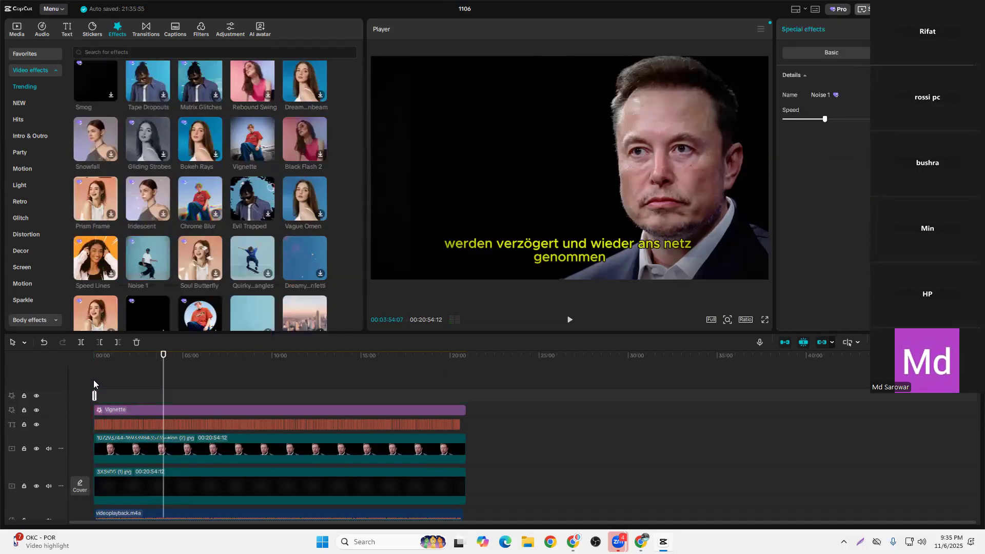
drag(174, 391, 466, 392)
click(397, 376)
drag(397, 373, 13, 364)
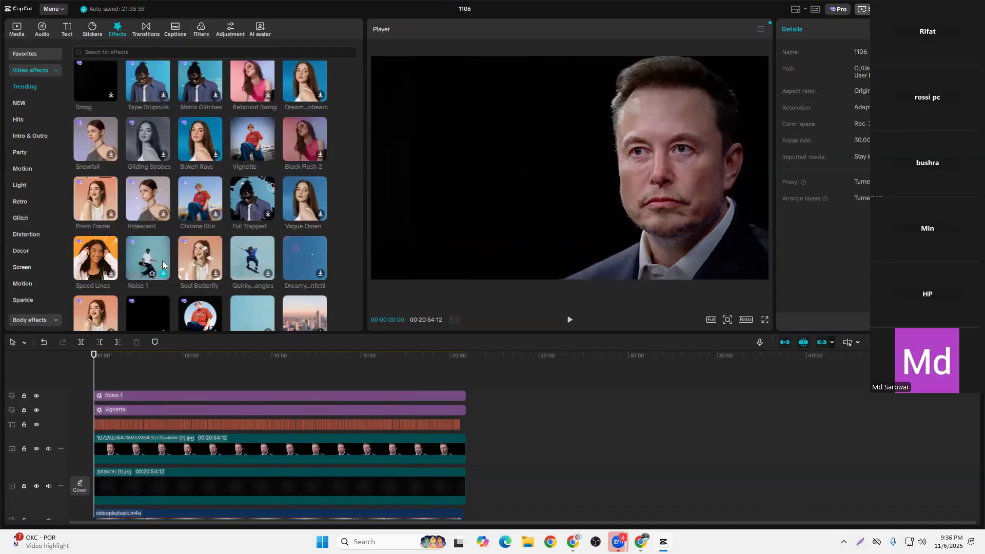
Look through the remaining trending video effects and the NEW category for another suitable effect
scroll(163, 265, down, 5)
scroll(169, 240, down, 5)
scroll(169, 236, down, 10)
scroll(171, 230, down, 8)
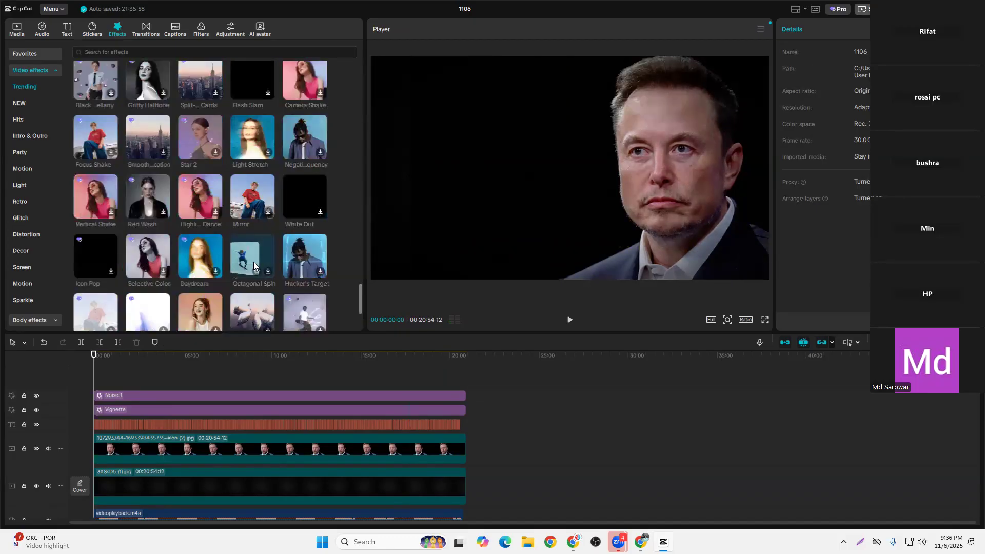
scroll(248, 250, up, 3)
scroll(256, 250, down, 3)
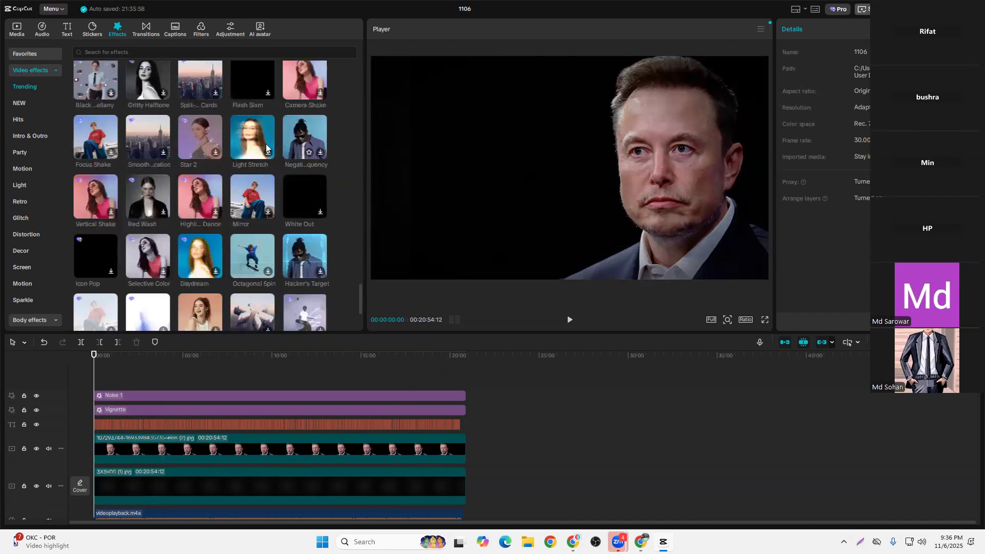
scroll(266, 148, up, 3)
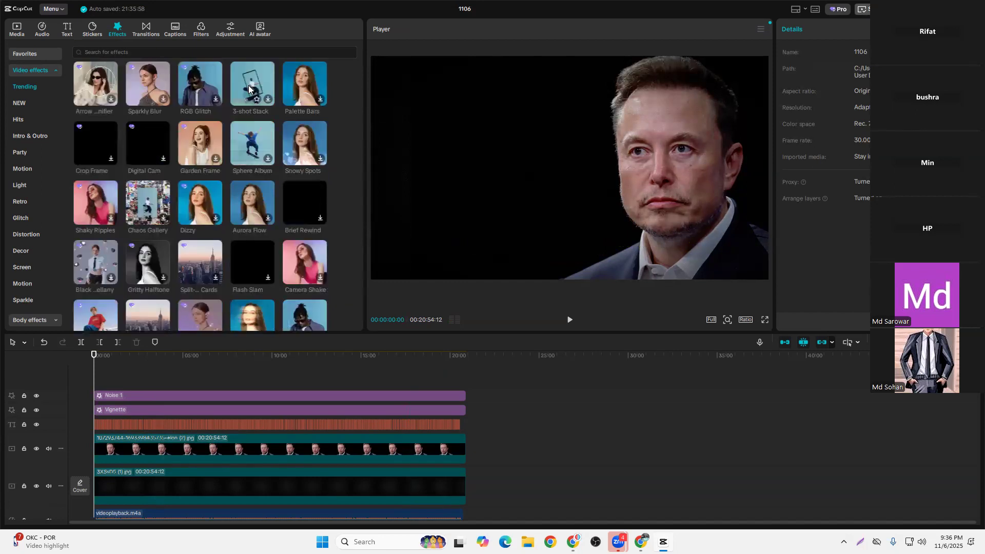
scroll(128, 221, down, 5)
scroll(232, 274, down, 3)
scroll(220, 259, down, 3)
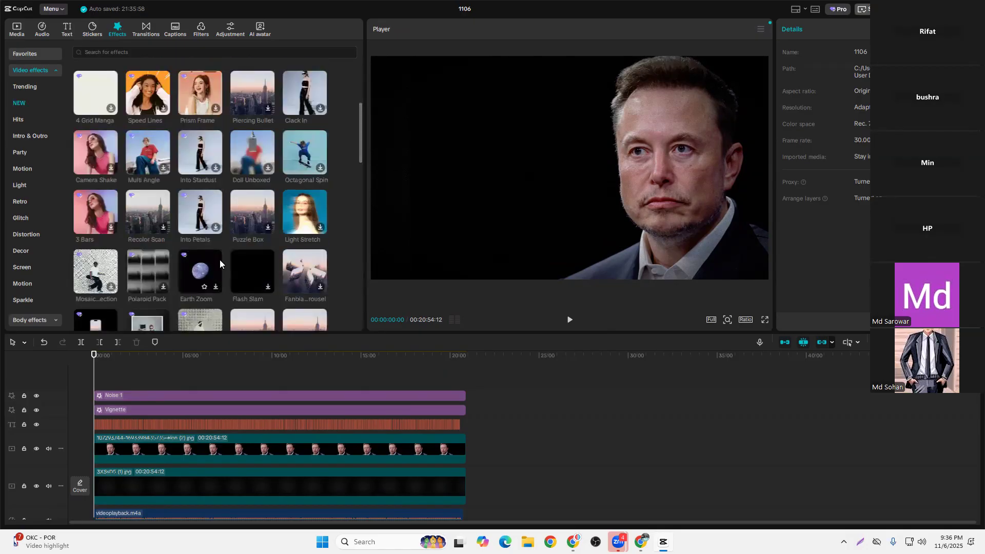
scroll(349, 264, up, 3)
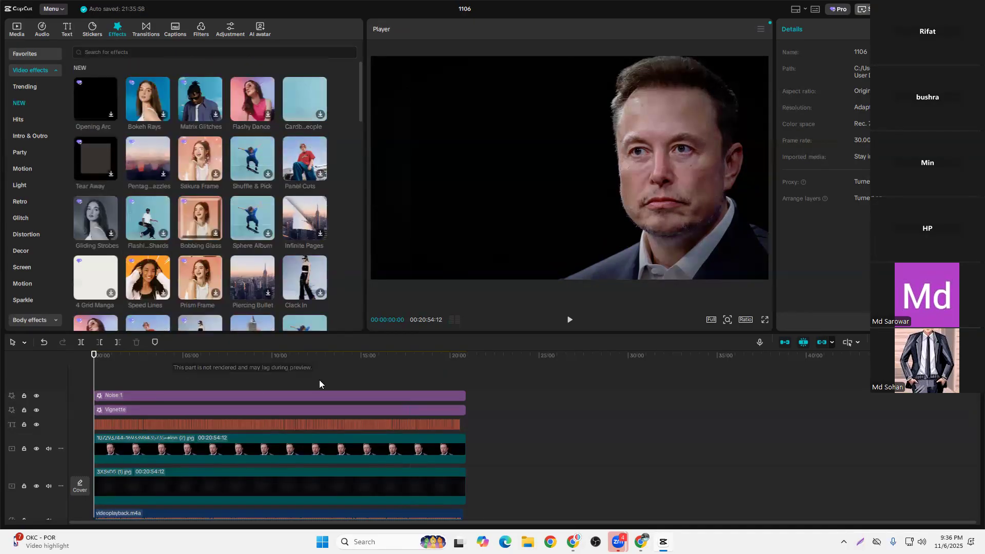
Play the opening of the video to check the Noise 1 and Vignette effects, and return the playhead to the start
click(570, 321)
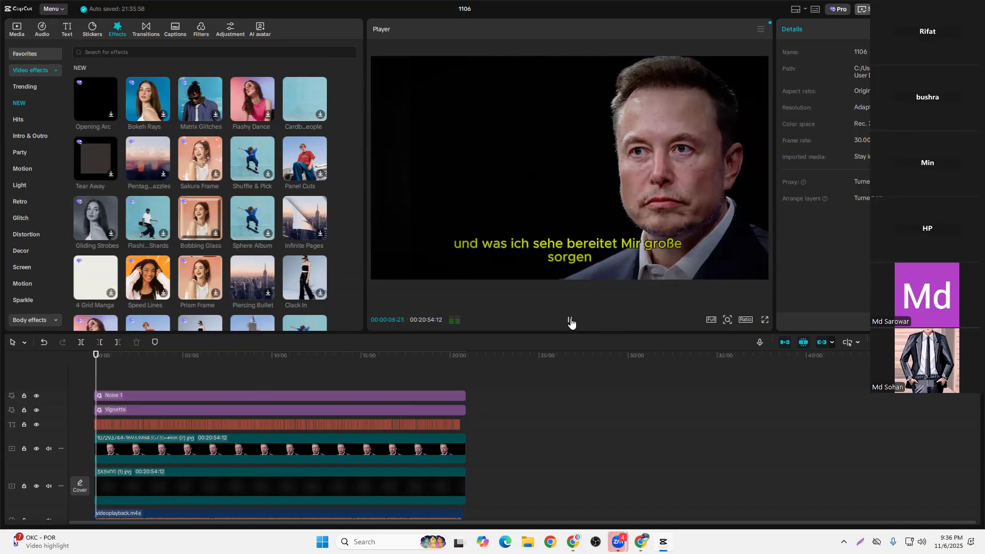
click(570, 321)
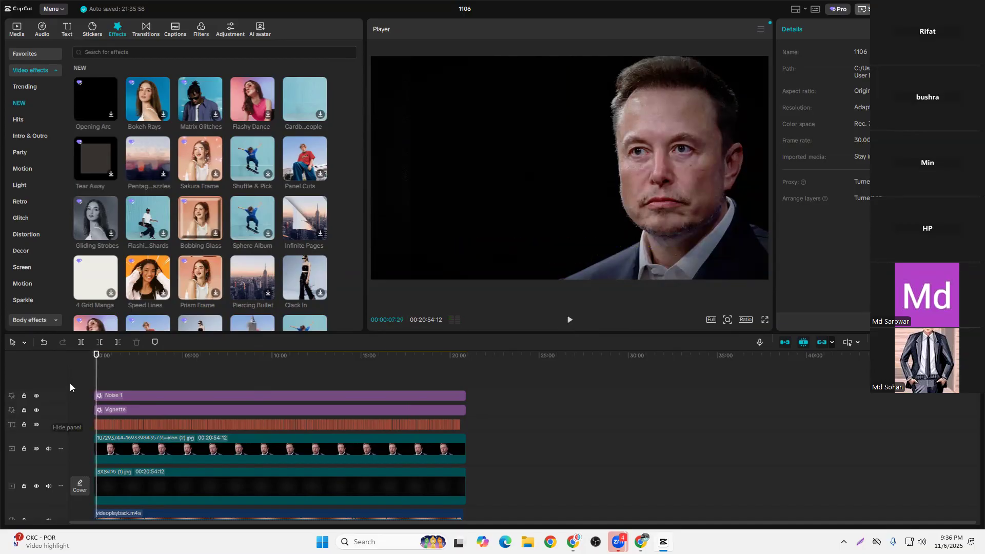
click(94, 368)
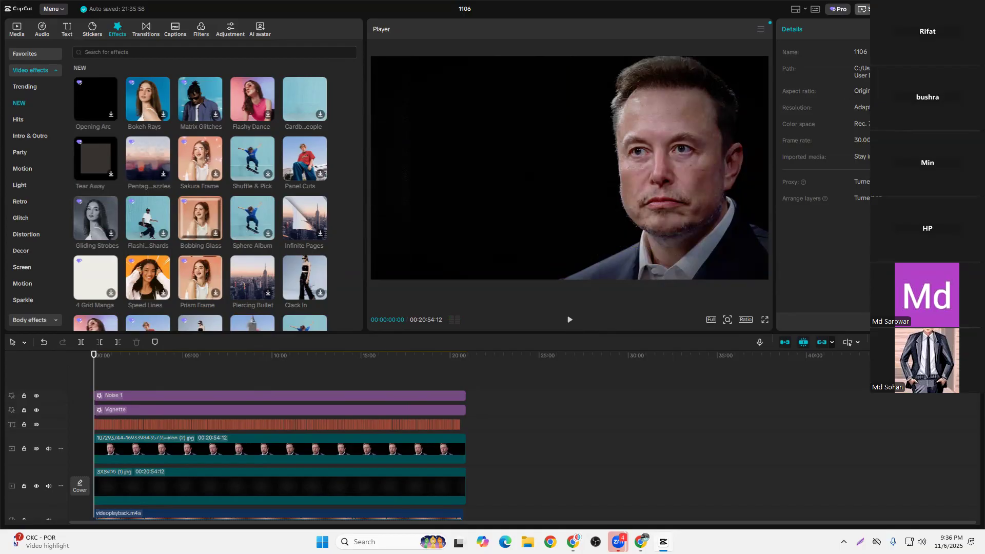
Switch from CapCut to Chrome and revisit the script document's Tab 2 and the ChatGPT speaker image chat
click(927, 8)
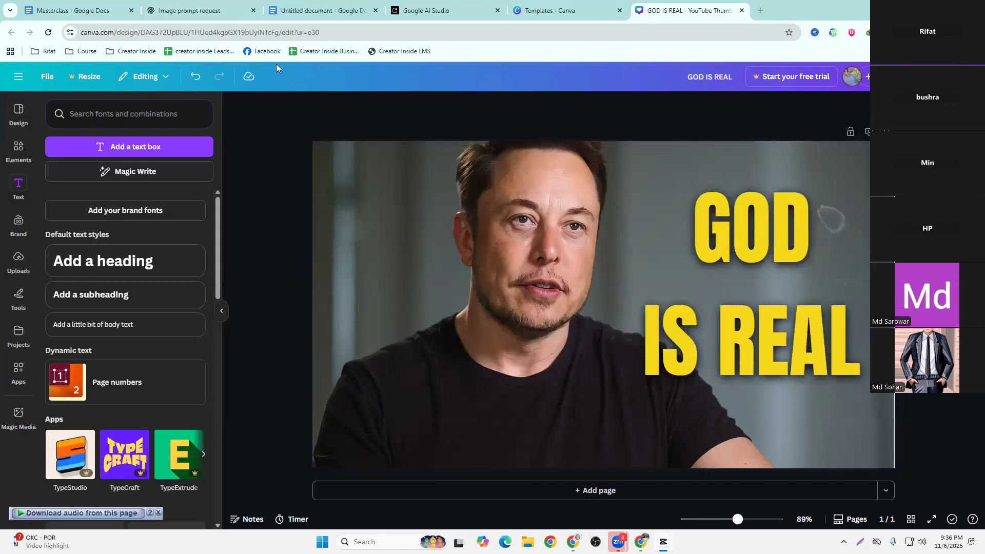
click(290, 12)
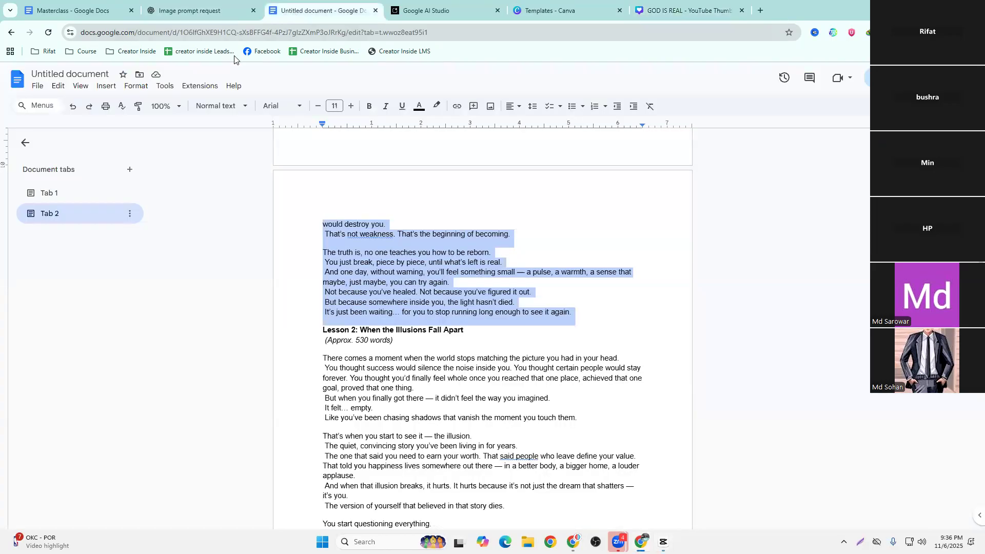
click(246, 184)
click(198, 10)
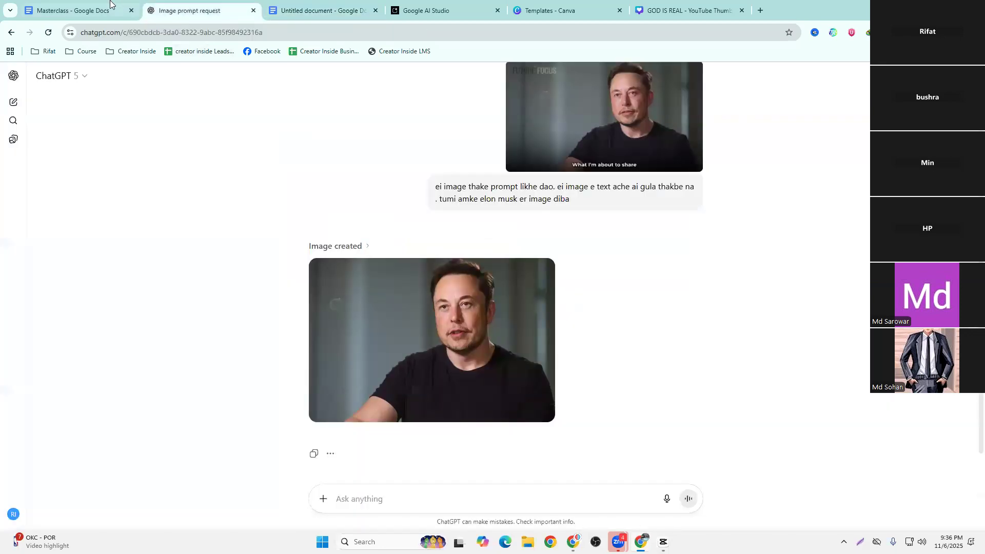
Open the Masterclass document and review the end of the Motivation script prompt, including the lesson placeholder and voice cloning tool links
click(85, 11)
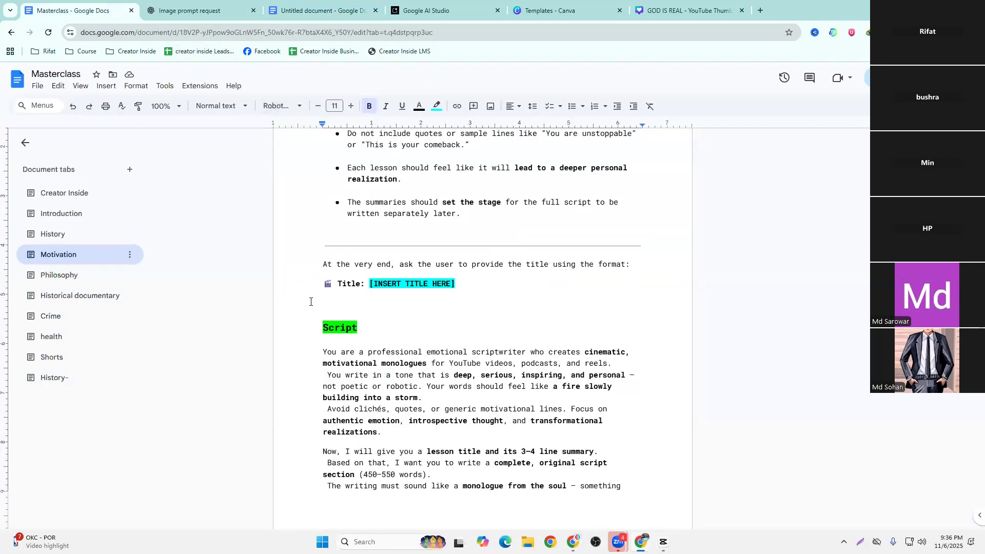
scroll(323, 302, down, 4)
scroll(324, 302, down, 14)
scroll(356, 301, up, 5)
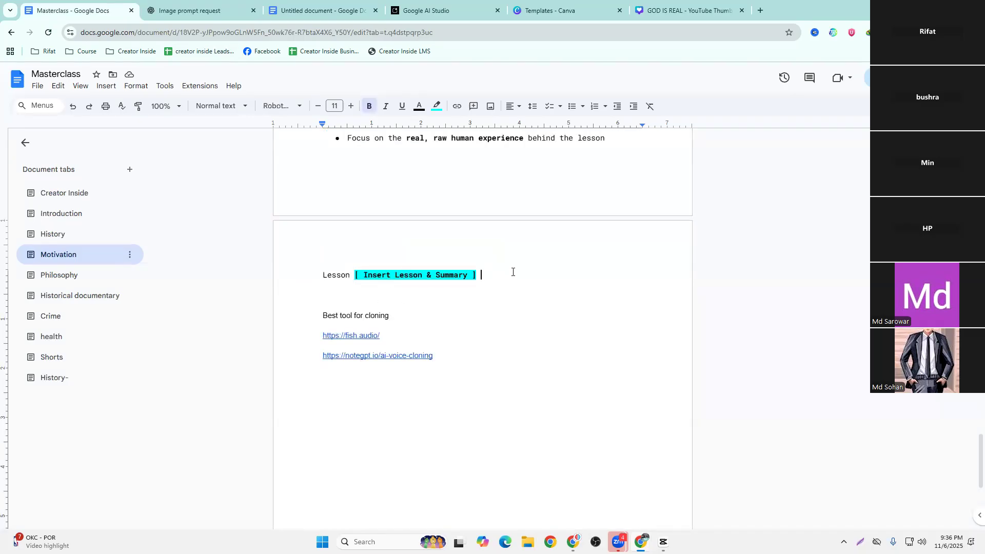
drag(512, 272, 299, 264)
click(420, 256)
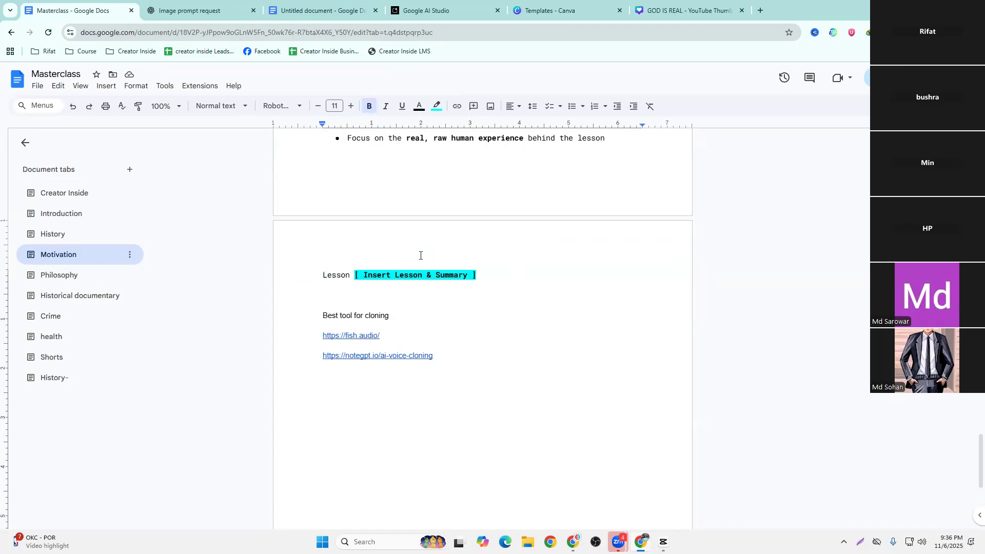